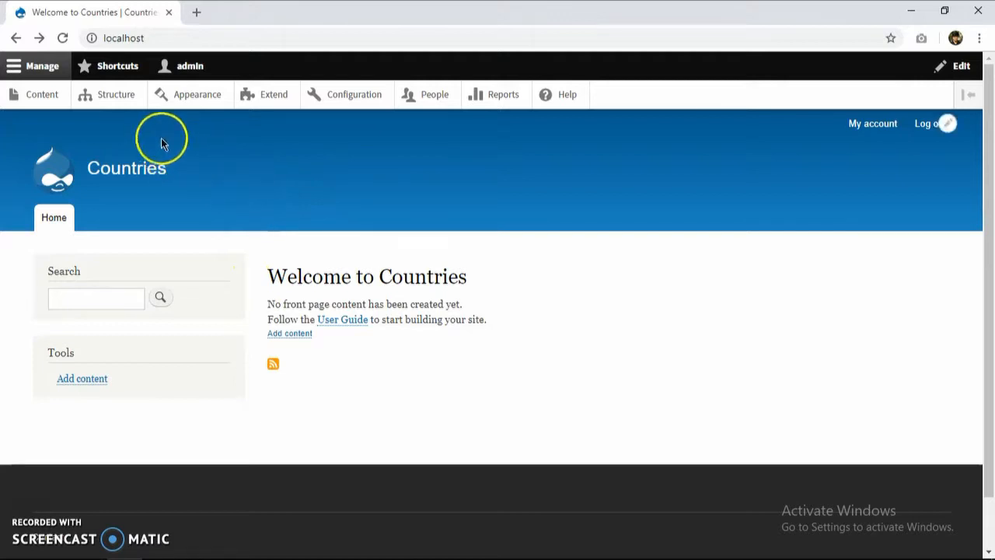
# Open the form for adding a new content type from the site's structure administration
pyautogui.click(135, 105)
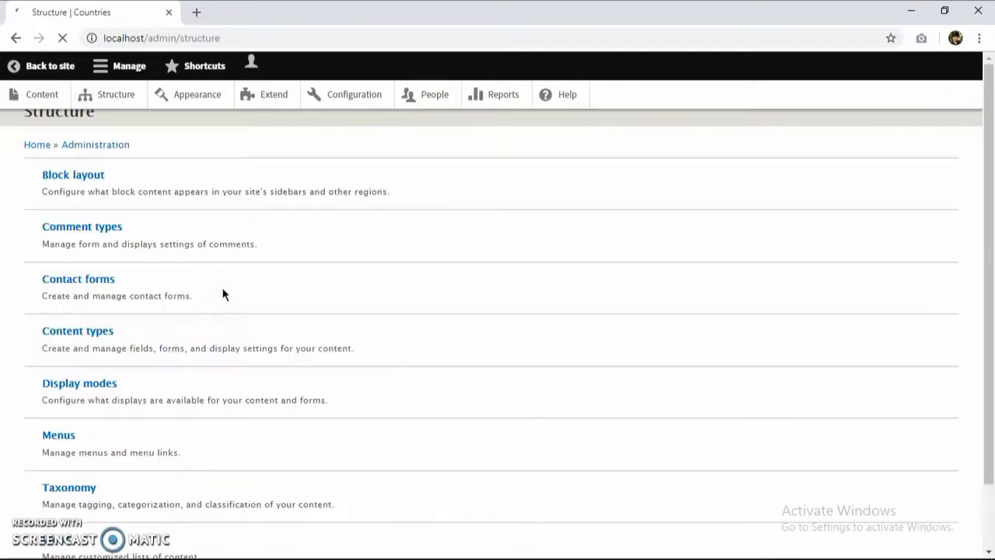
pyautogui.scroll(-1, 222, 293)
pyautogui.click(121, 290)
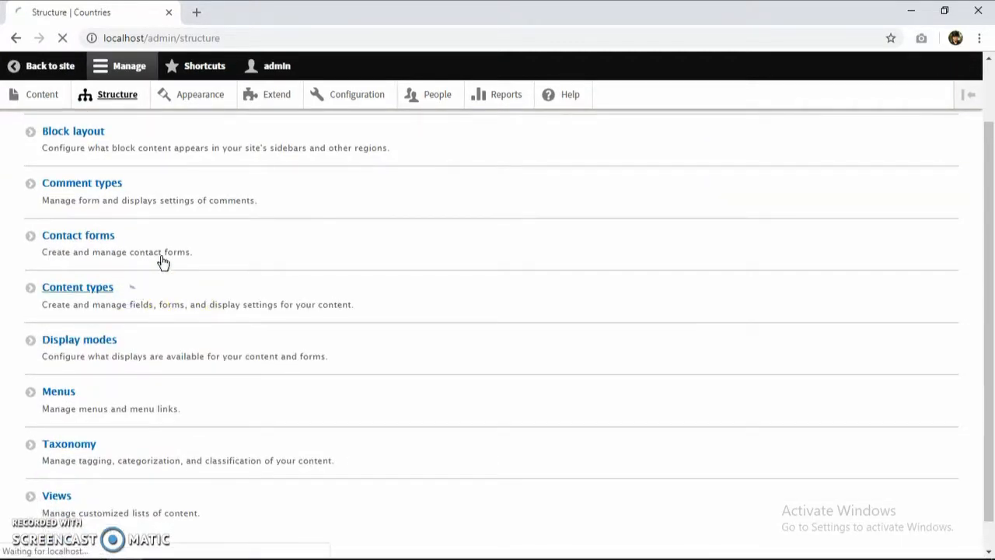
pyautogui.click(268, 183)
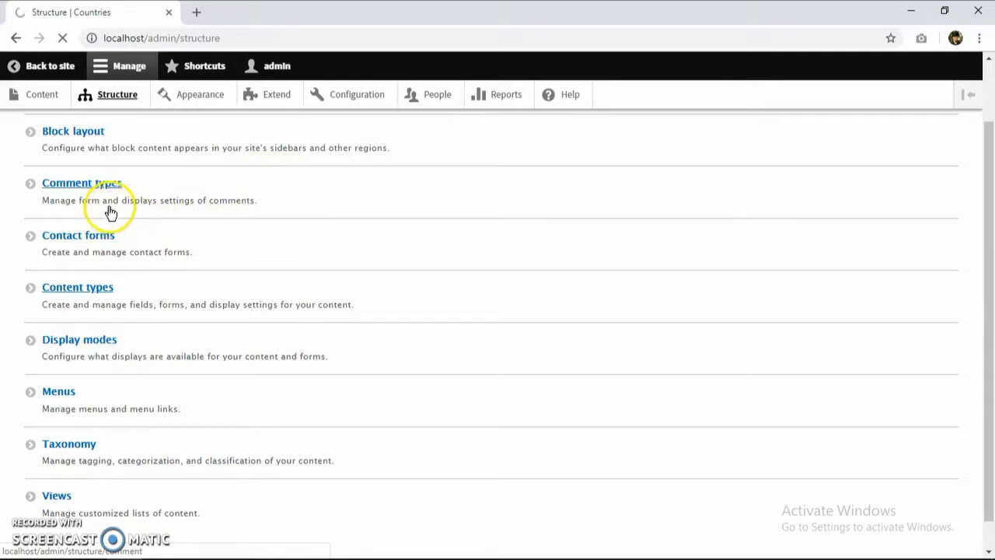
pyautogui.click(107, 288)
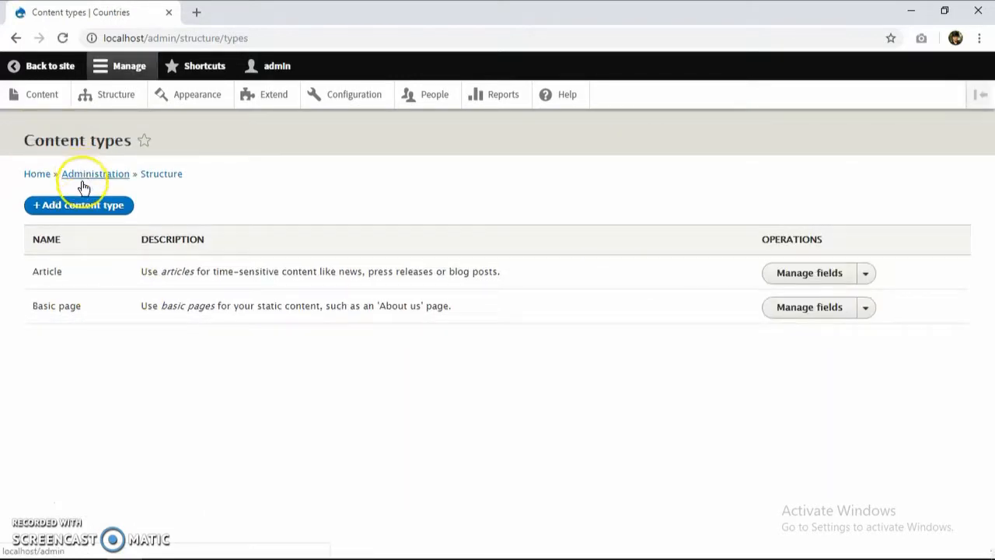
pyautogui.click(89, 204)
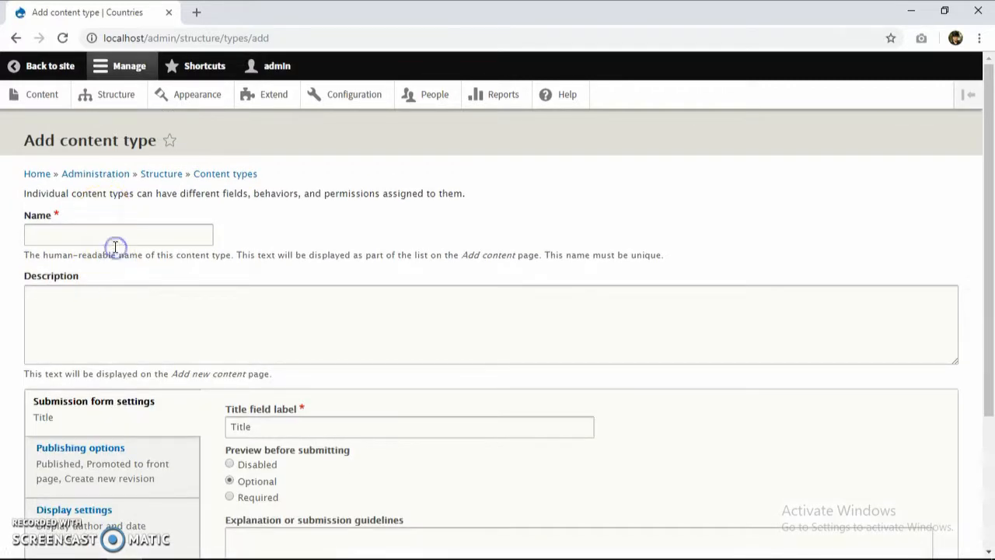
# Name the new content type Country and enter the description "Information about countries."
pyautogui.click(106, 241)
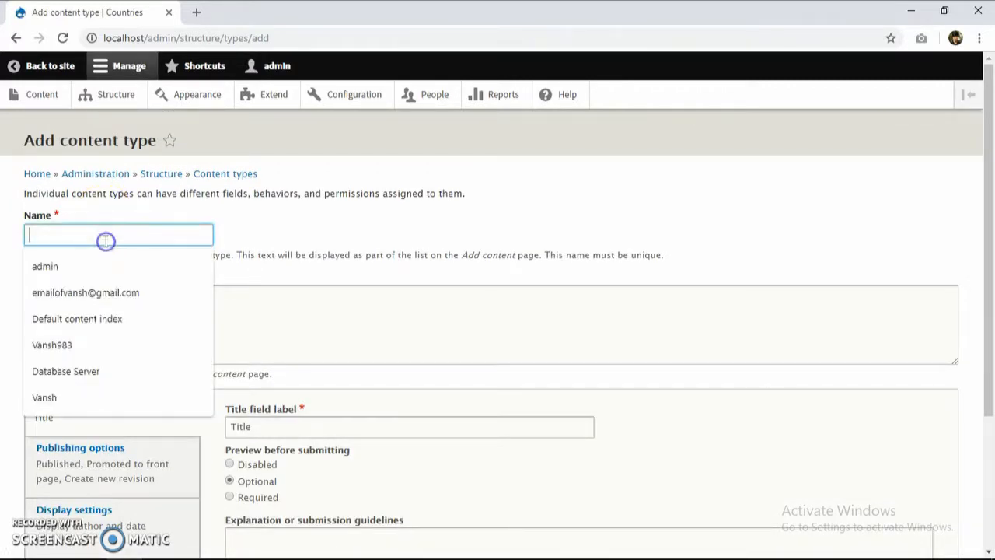
pyautogui.write('Country')
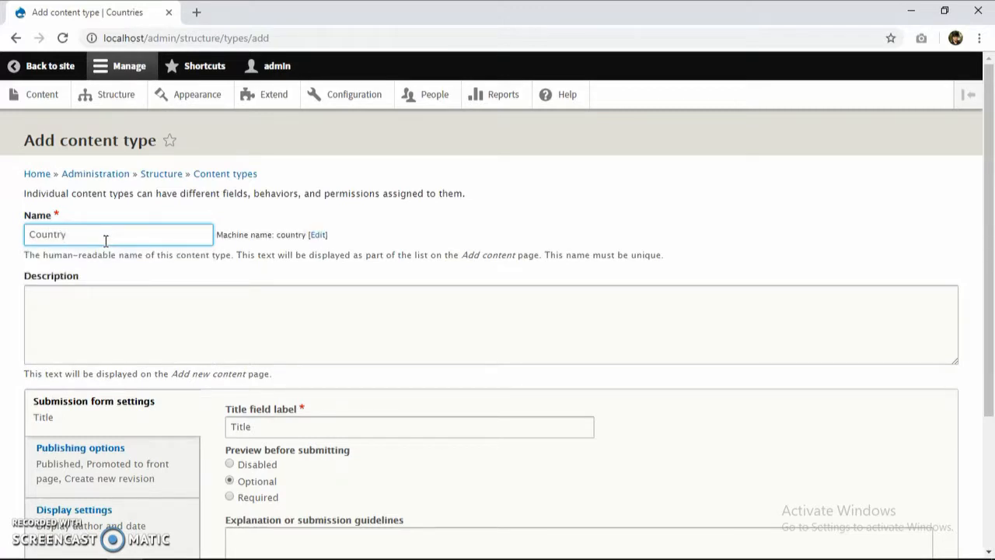
pyautogui.click(81, 344)
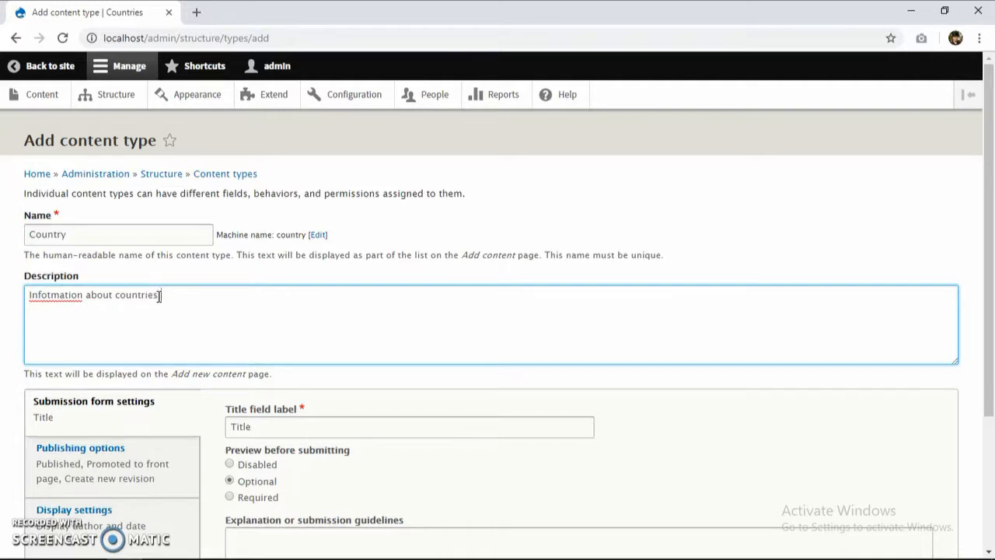
pyautogui.write('.')
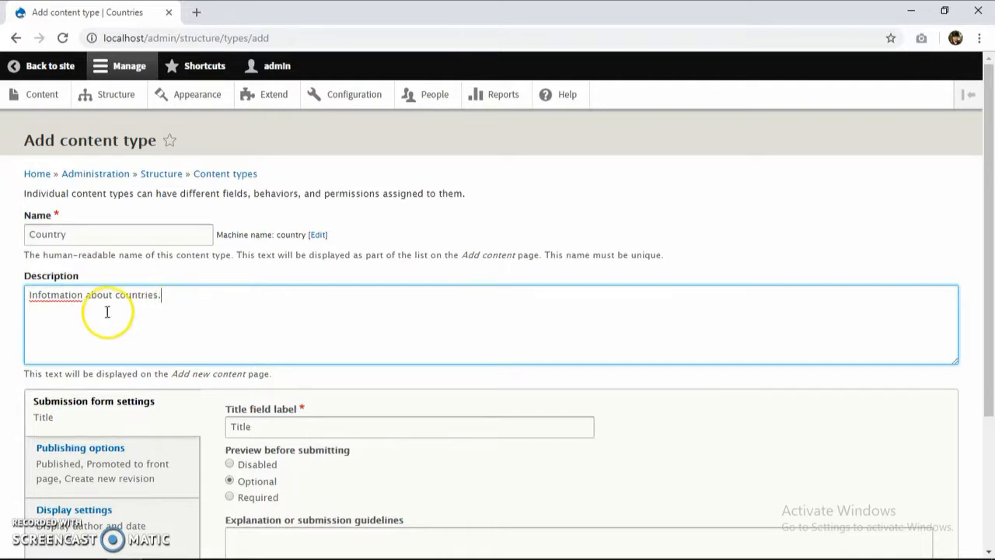
pyautogui.click(50, 295)
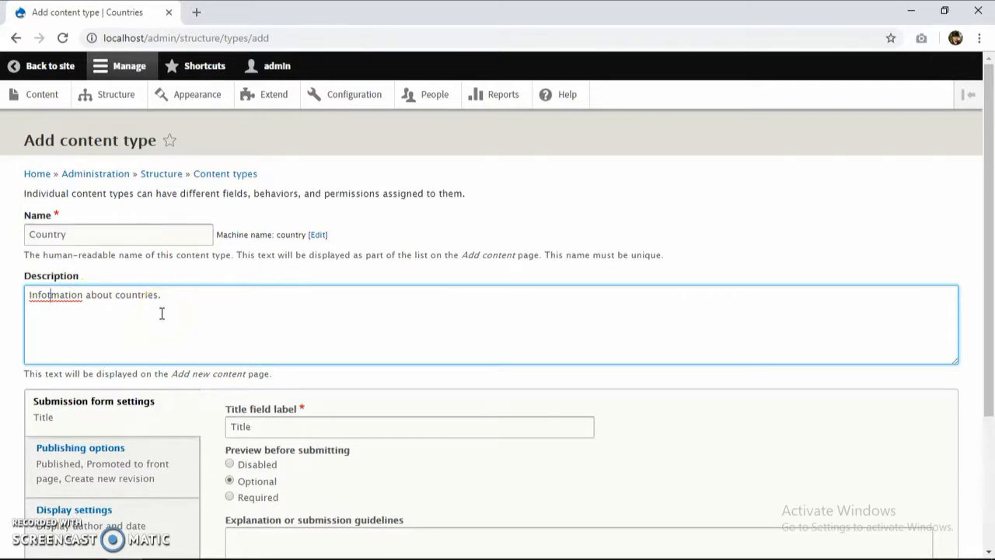
pyautogui.press('BackSpace')
pyautogui.write('r')
# Remove Main navigation from the content type's available menus and save it, continuing to field management
pyautogui.scroll(-3, 228, 293)
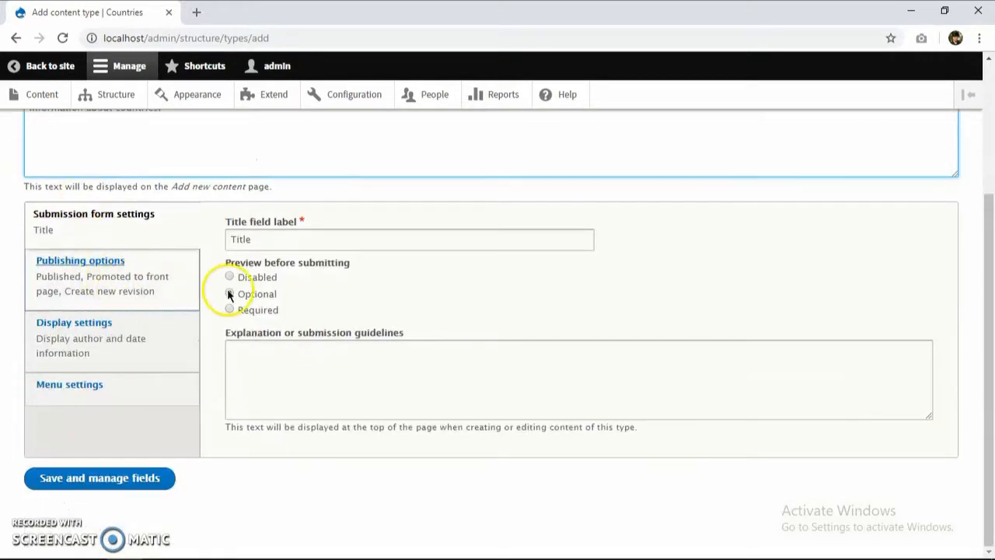
pyautogui.click(117, 262)
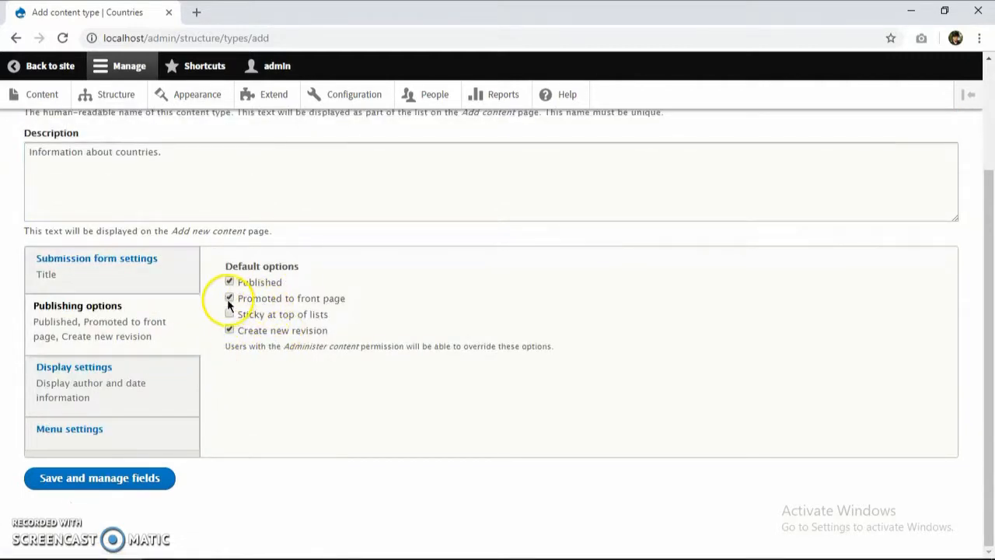
pyautogui.click(111, 395)
pyautogui.click(124, 434)
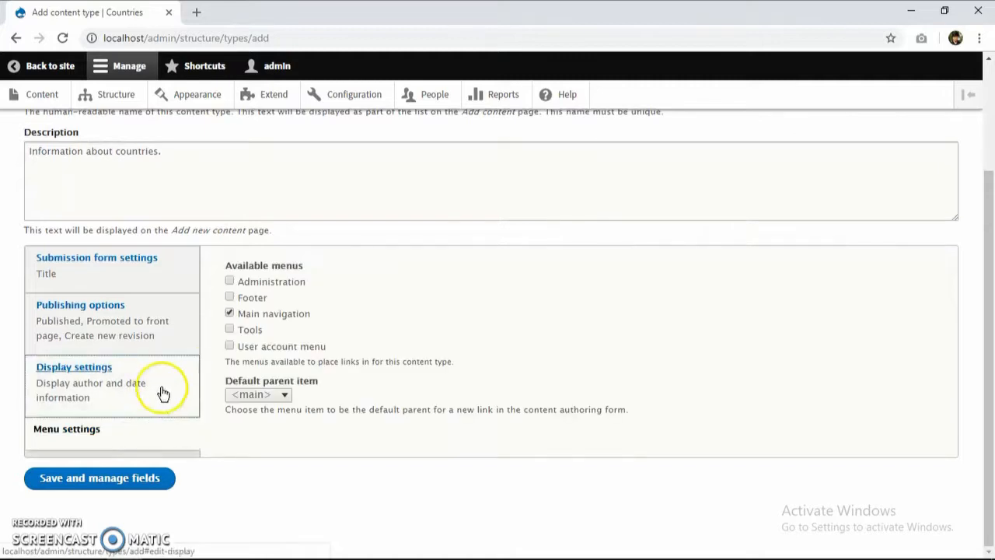
pyautogui.click(230, 313)
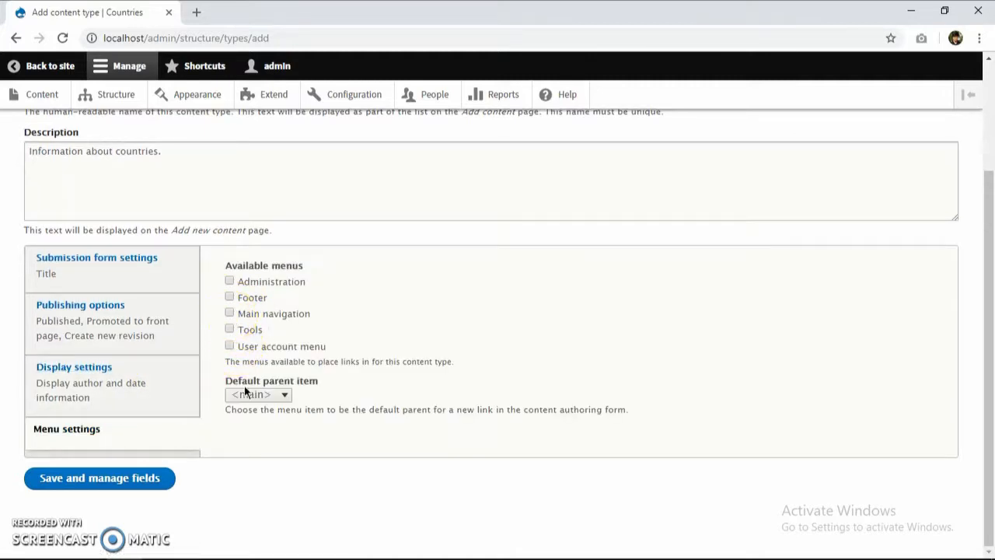
pyautogui.click(139, 482)
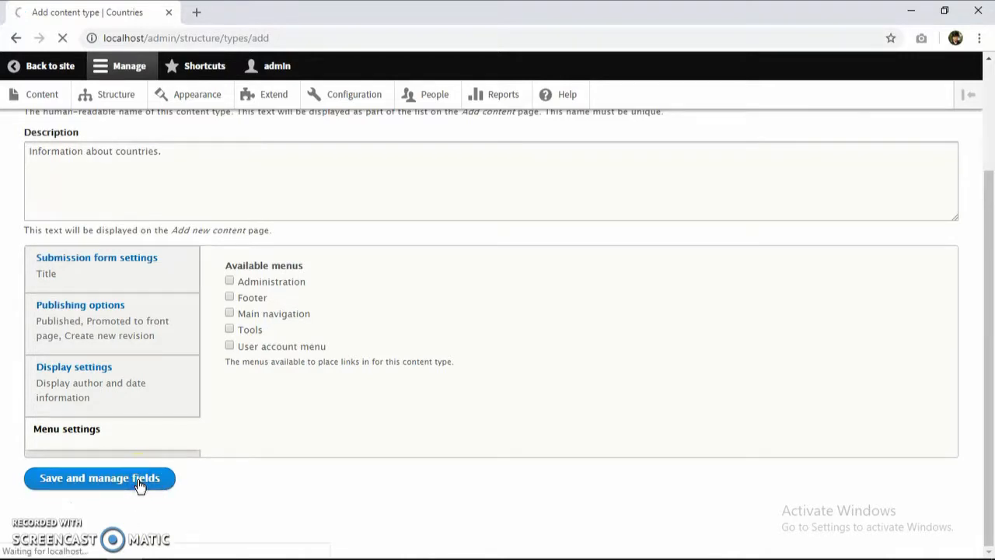
pyautogui.click(122, 397)
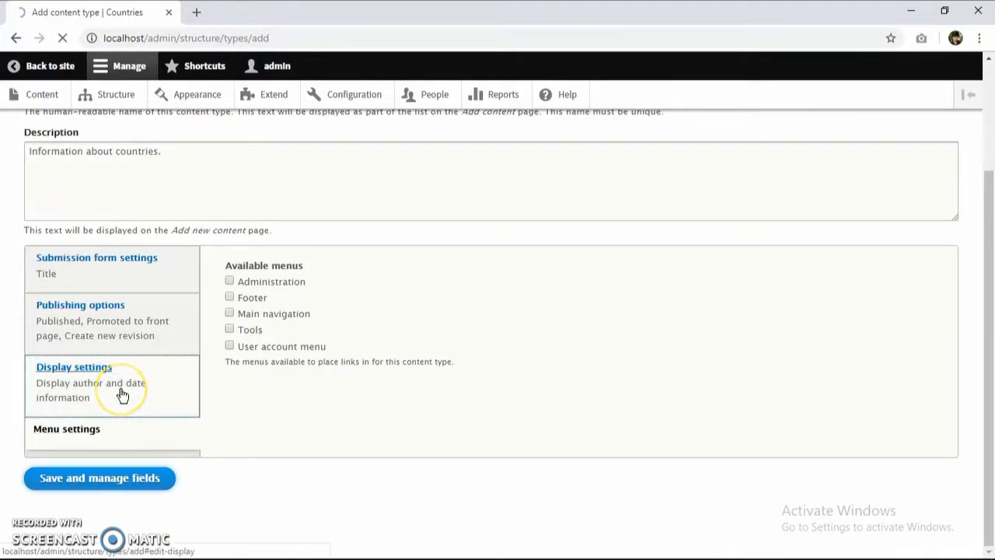
pyautogui.click(108, 377)
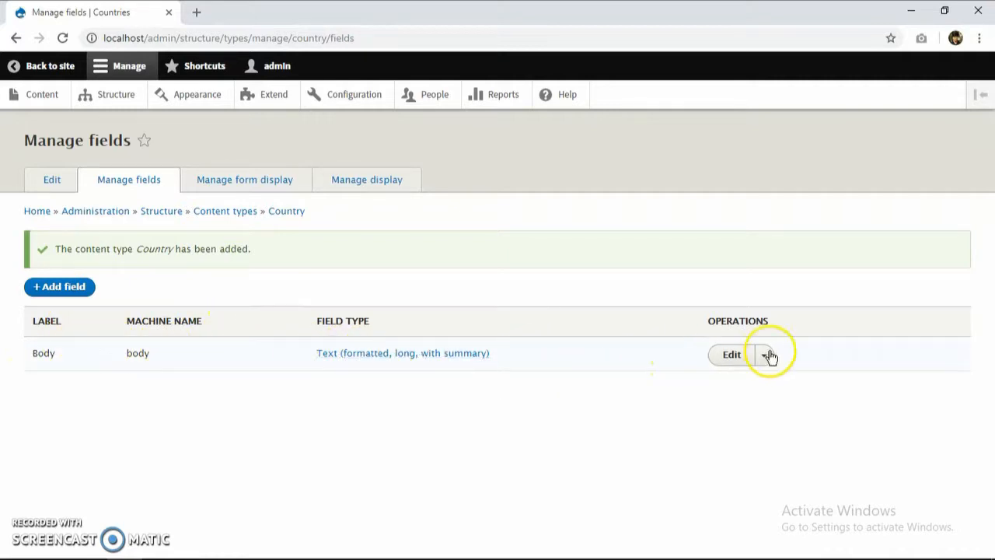
# Add a new Image field labelled "image" to the Country content type and submit it
pyautogui.click(54, 287)
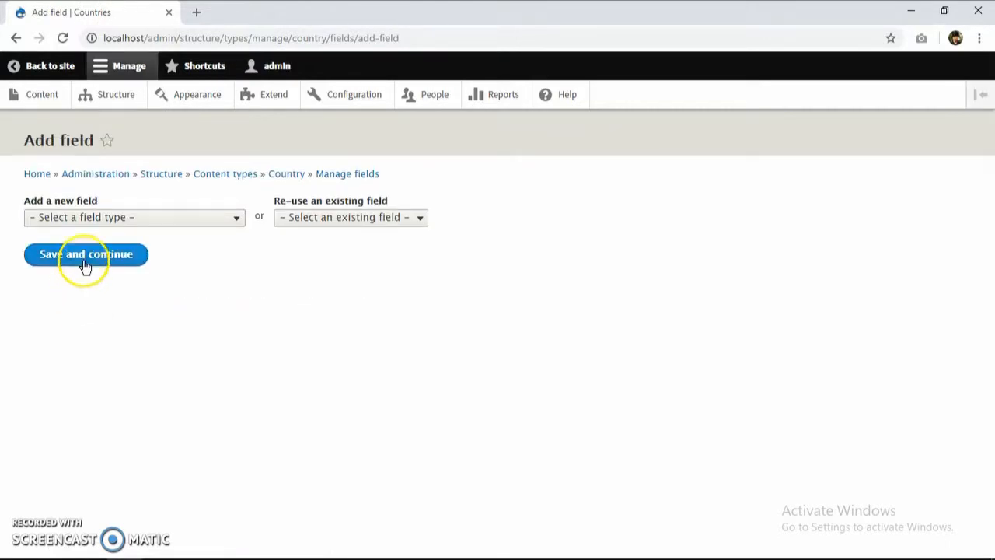
pyautogui.click(152, 217)
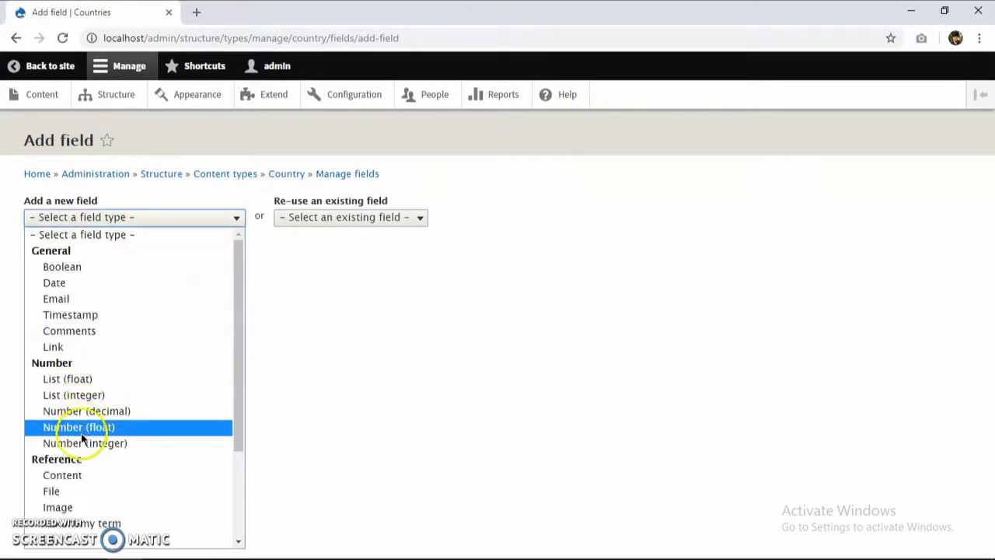
pyautogui.scroll(-3, 80, 457)
pyautogui.click(70, 378)
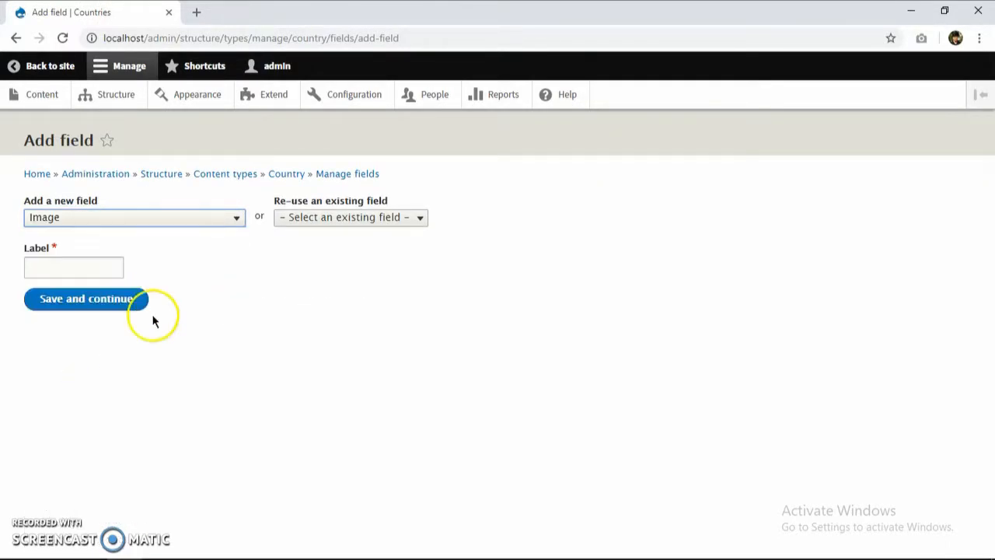
pyautogui.click(100, 264)
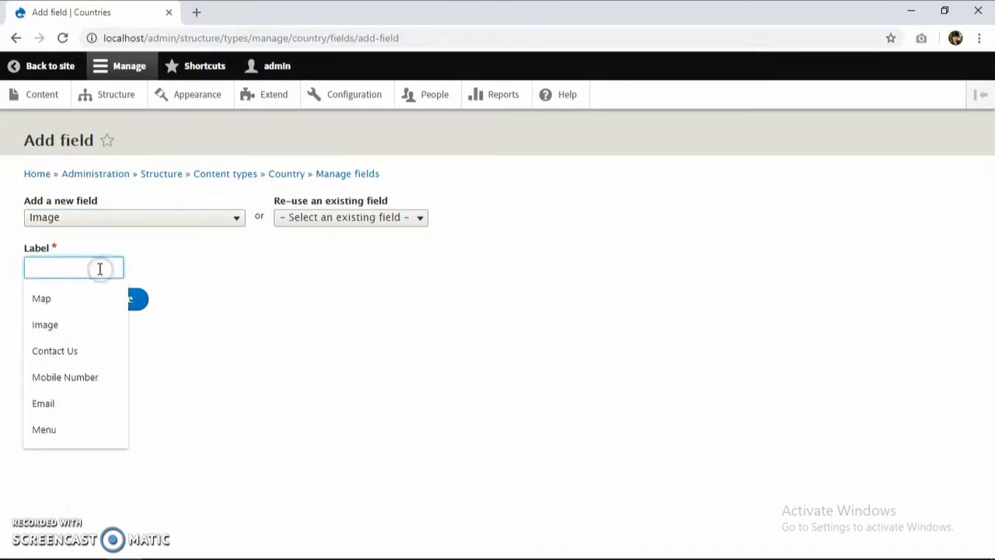
pyautogui.write('image')
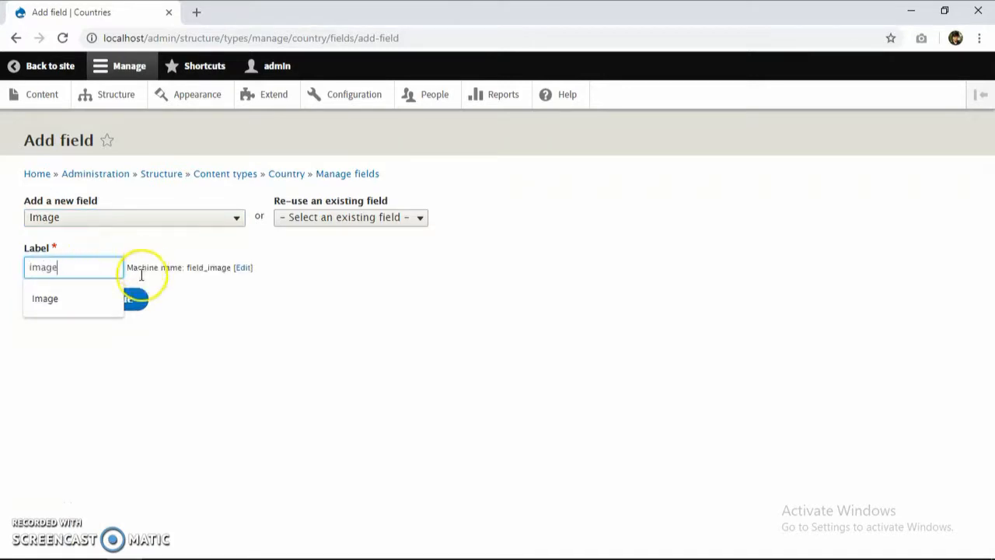
pyautogui.click(138, 296)
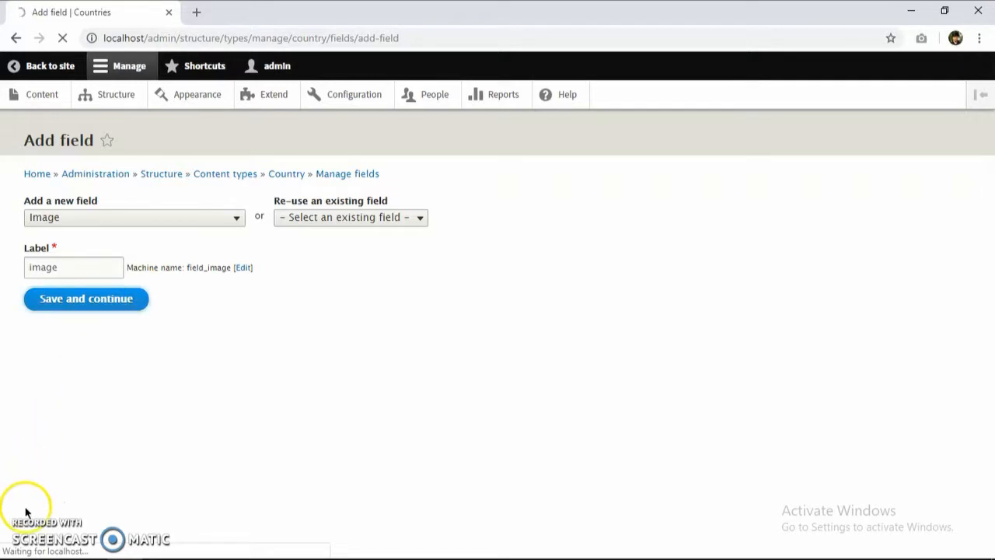
# Set the image field's machine-readable name to countryimage and save the new field
pyautogui.click(135, 363)
pyautogui.press('Return')
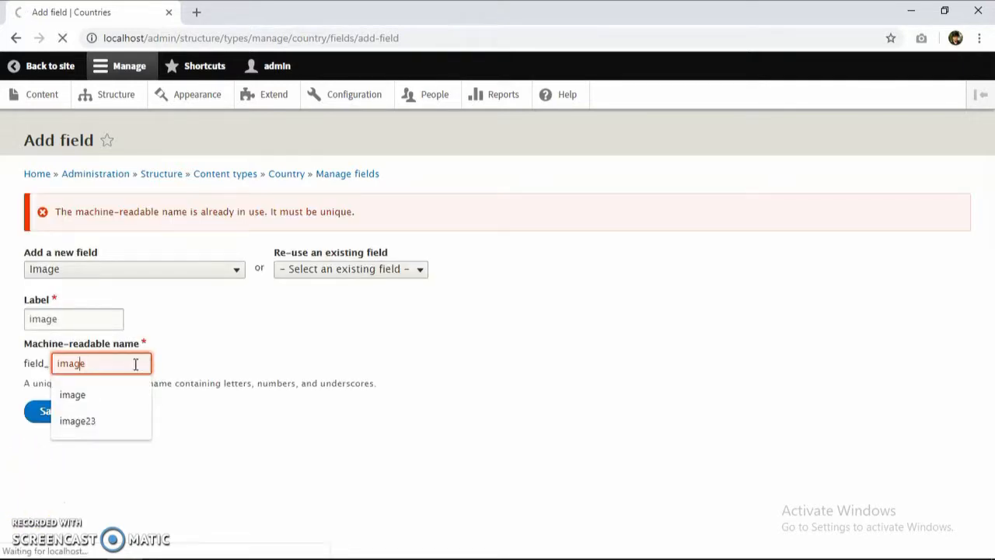
pyautogui.write('co')
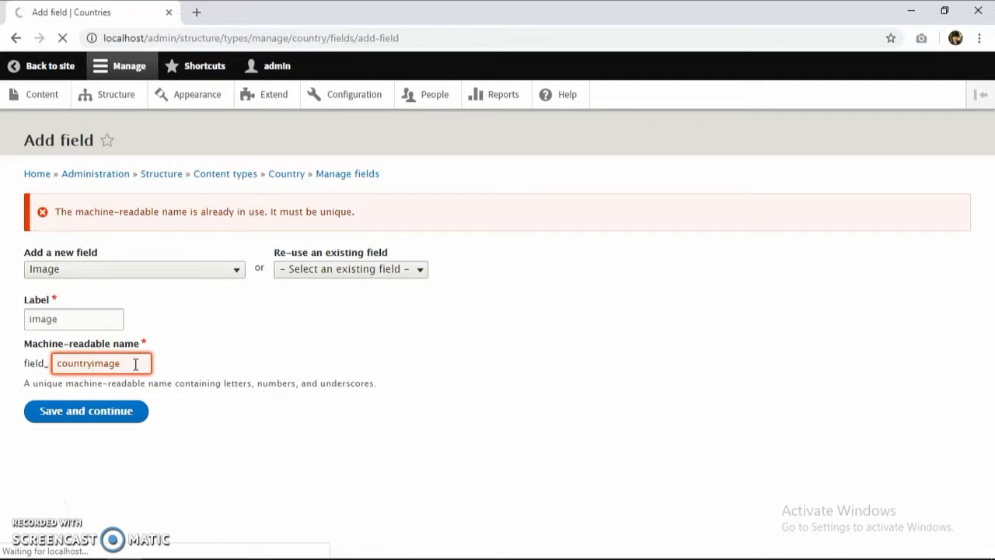
pyautogui.click(91, 369)
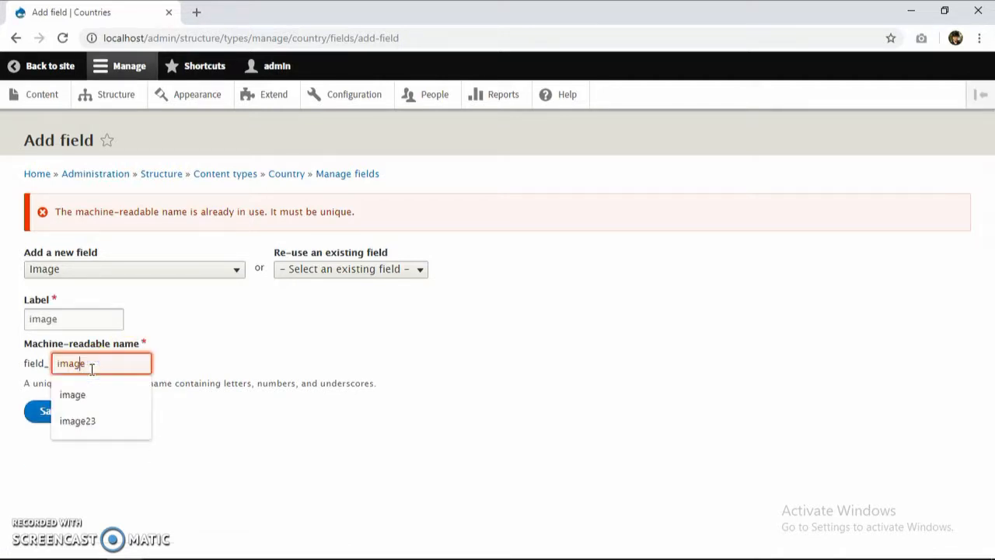
pyautogui.write('country')
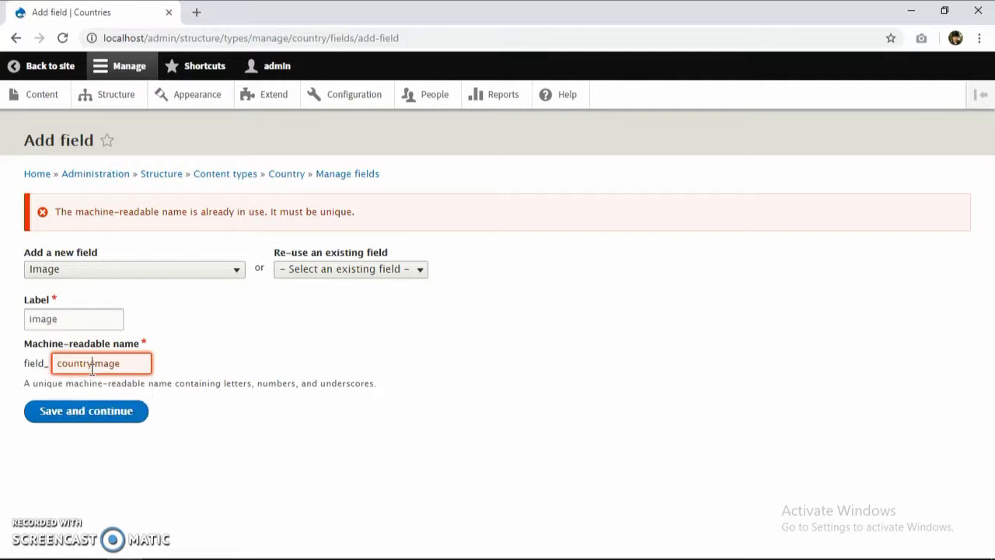
pyautogui.click(109, 409)
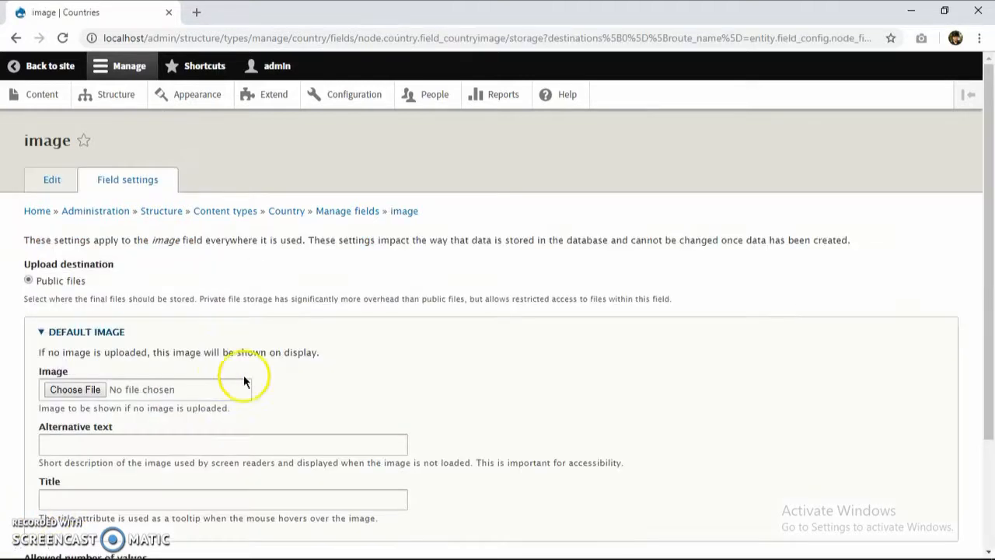
# Save the image field's storage settings with public files as upload destination and a limit of 1 value
pyautogui.scroll(-2, 233, 365)
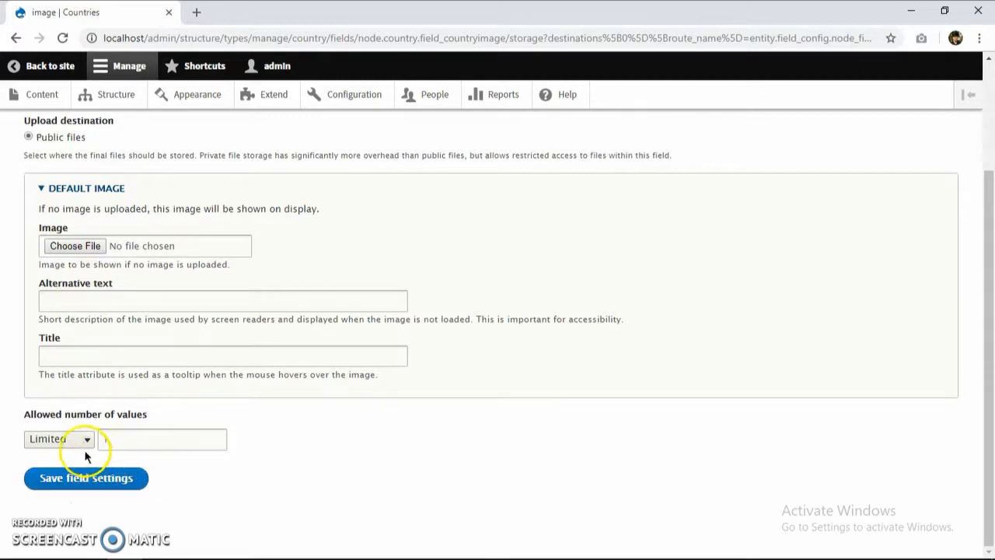
pyautogui.click(113, 483)
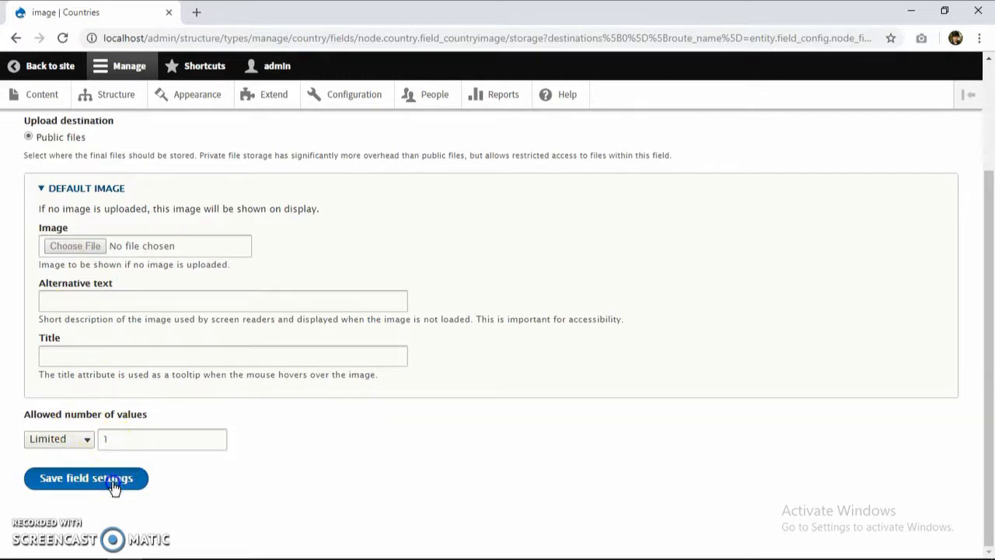
pyautogui.click(106, 344)
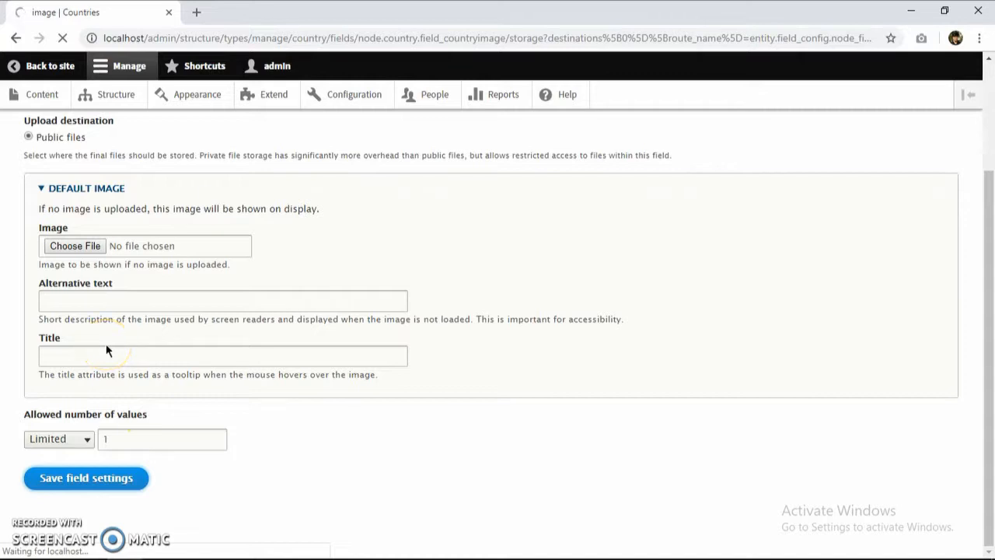
pyautogui.click(90, 381)
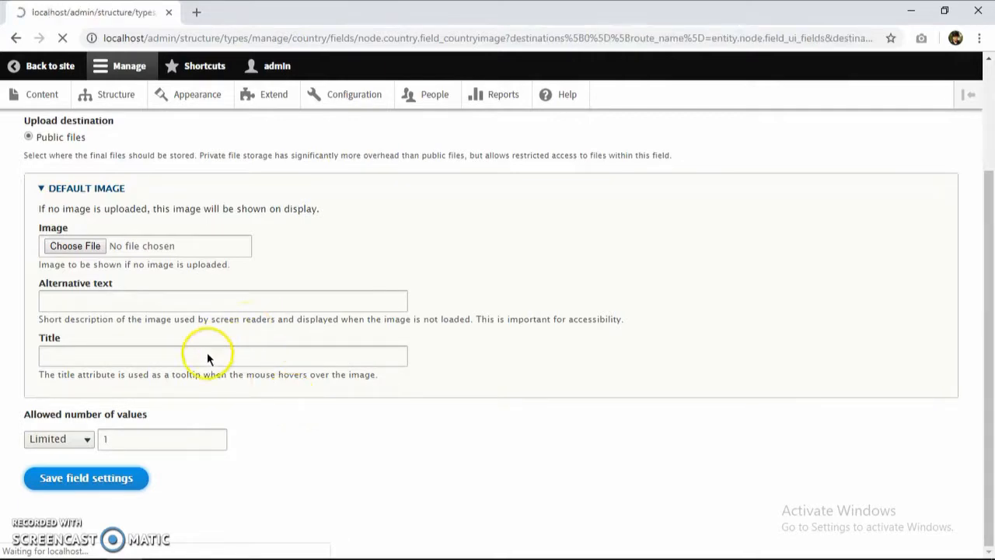
# Set the image field's minimum resolution to 500 × 500 pixels and save the field settings
pyautogui.scroll(-4, 102, 378)
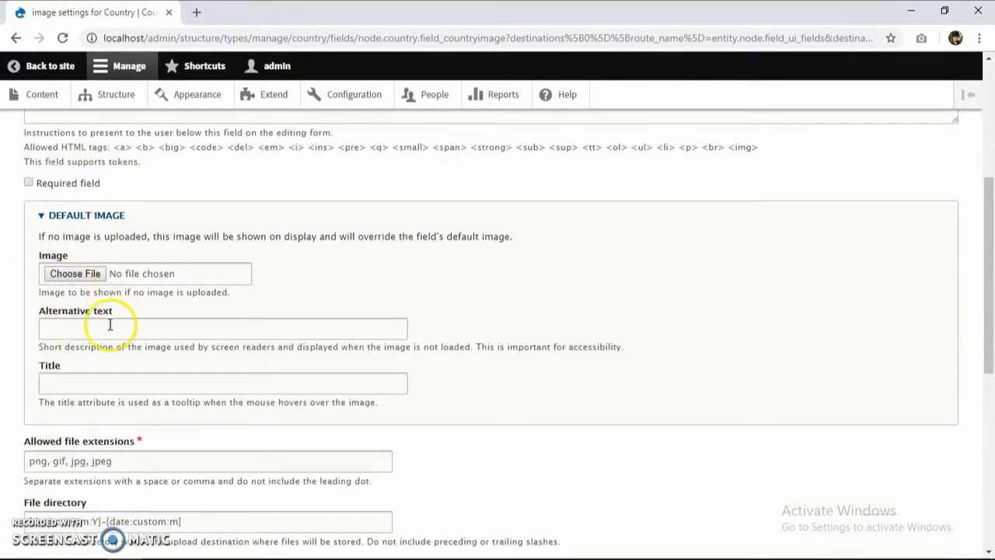
pyautogui.scroll(-3, 84, 321)
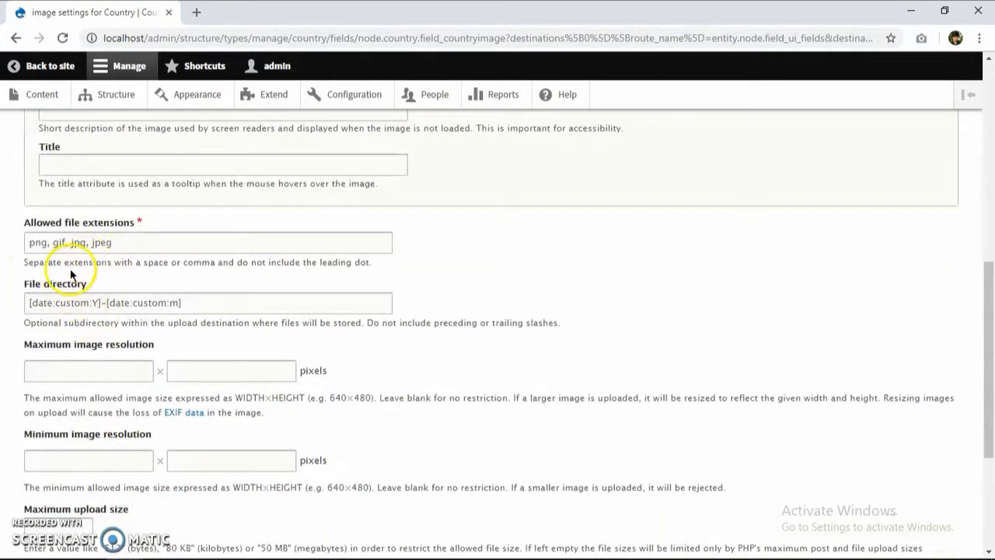
pyautogui.scroll(-3, 111, 300)
pyautogui.scroll(-1, 88, 264)
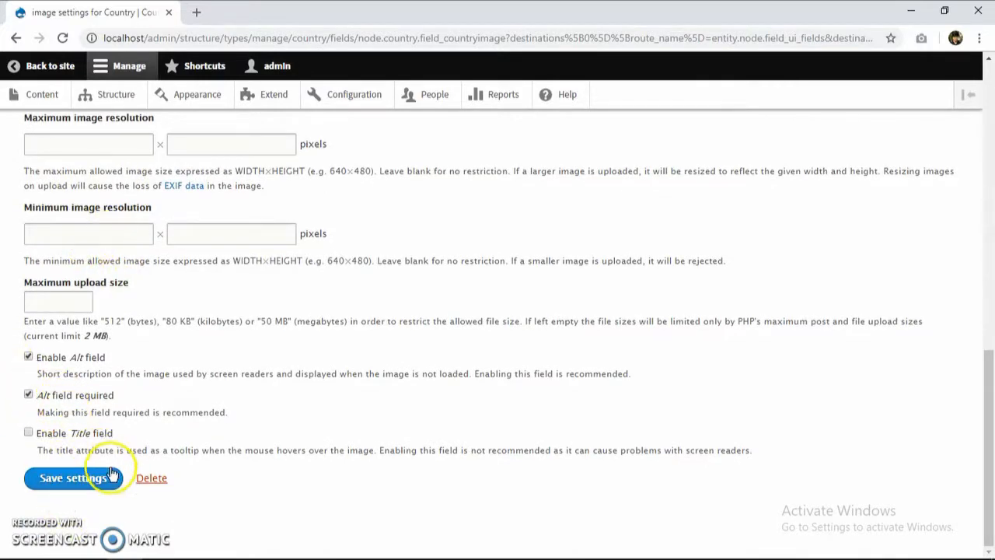
pyautogui.scroll(2, 66, 225)
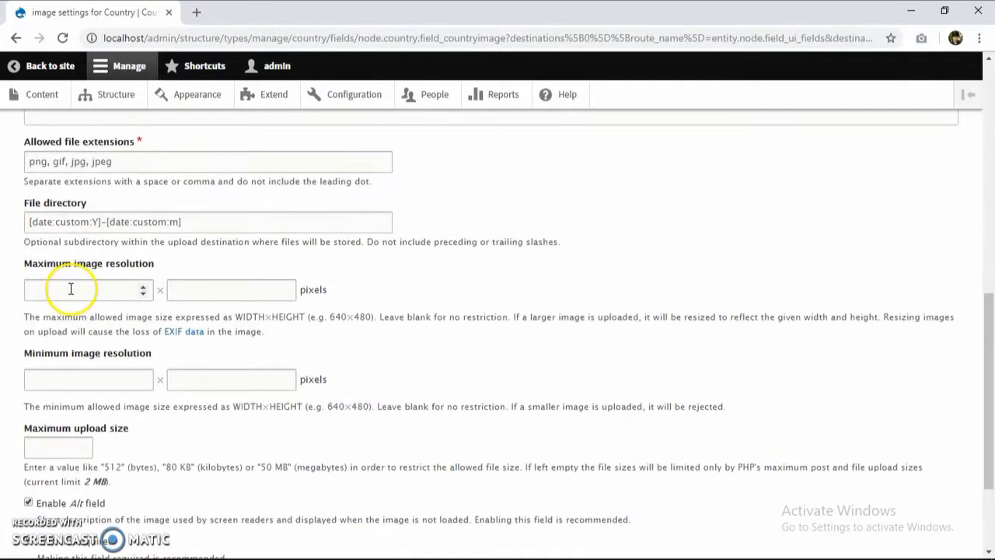
pyautogui.scroll(-2, 72, 287)
pyautogui.scroll(2, 75, 311)
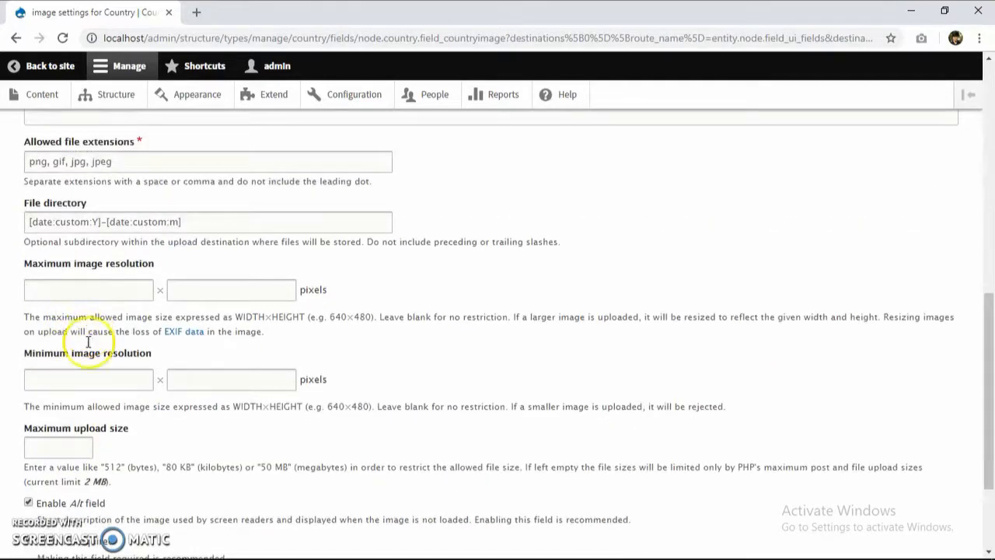
pyautogui.click(82, 378)
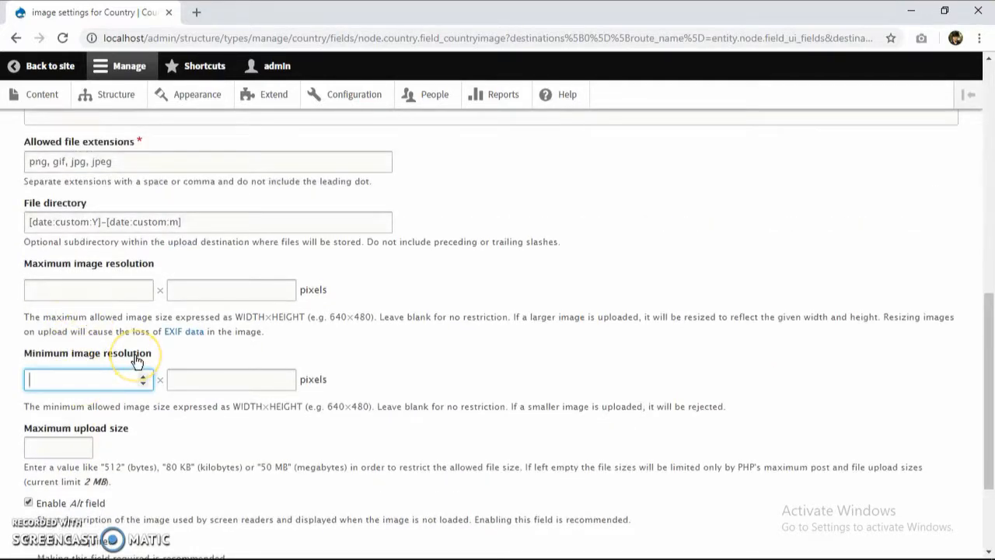
pyautogui.press('Tab')
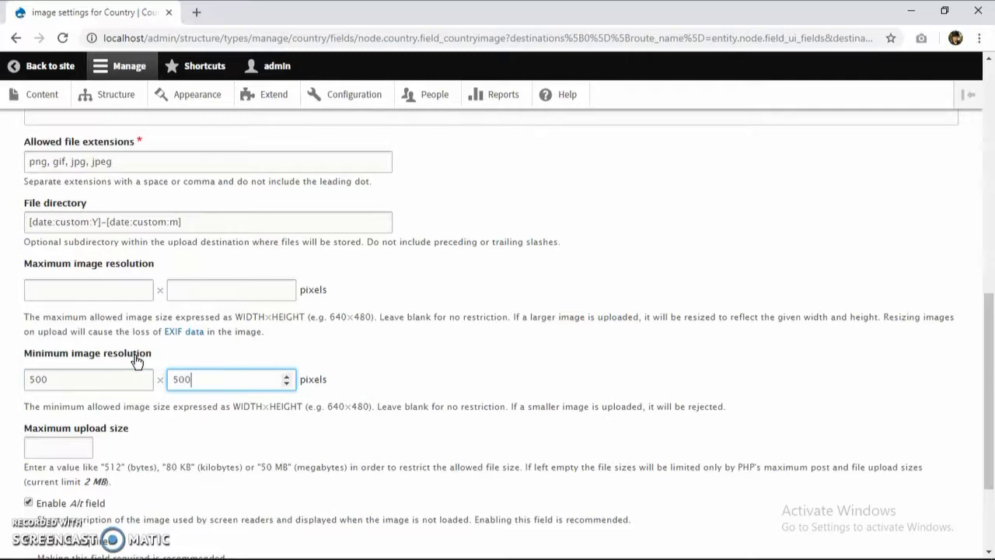
pyautogui.scroll(-2, 148, 381)
pyautogui.click(95, 479)
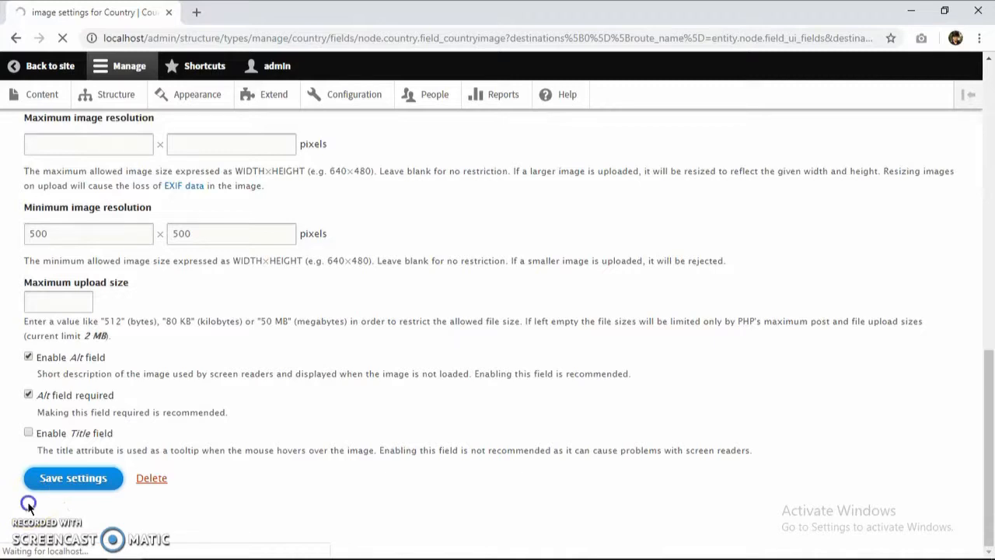
# Open the Country type's display management and arrange the fields in the order Links, image, Body
pyautogui.click(341, 185)
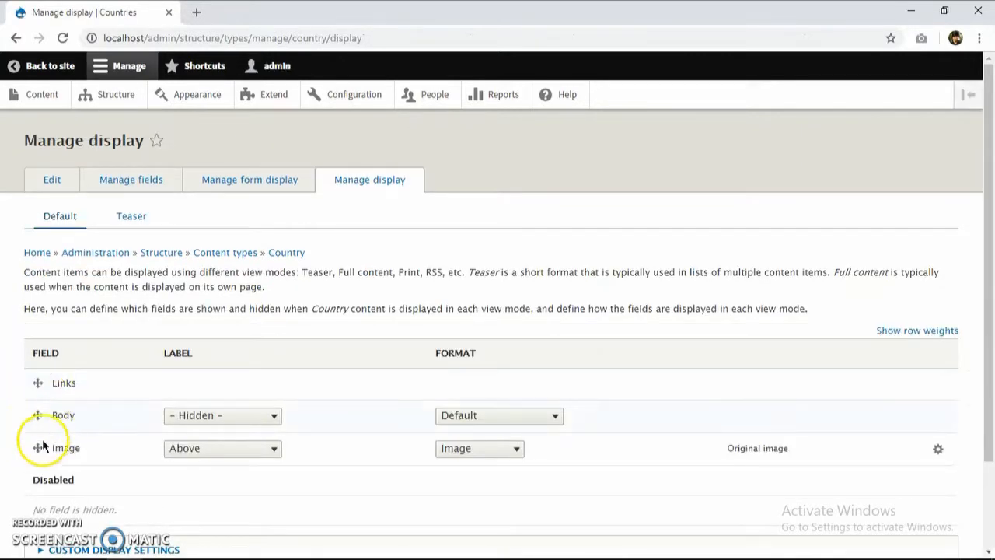
pyautogui.moveTo(36, 415); pyautogui.dragTo(37, 519)
pyautogui.scroll(-2, 69, 431)
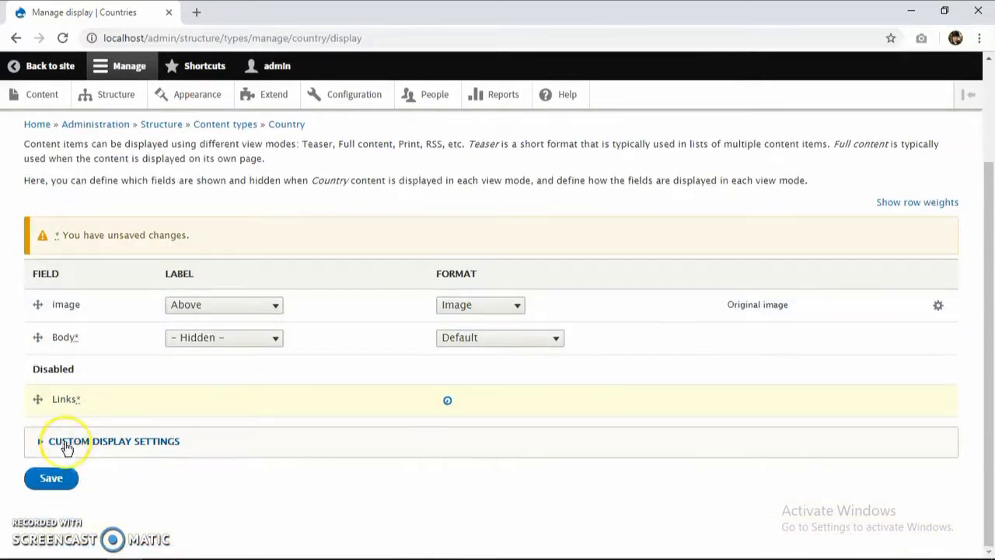
pyautogui.moveTo(40, 405); pyautogui.dragTo(40, 340)
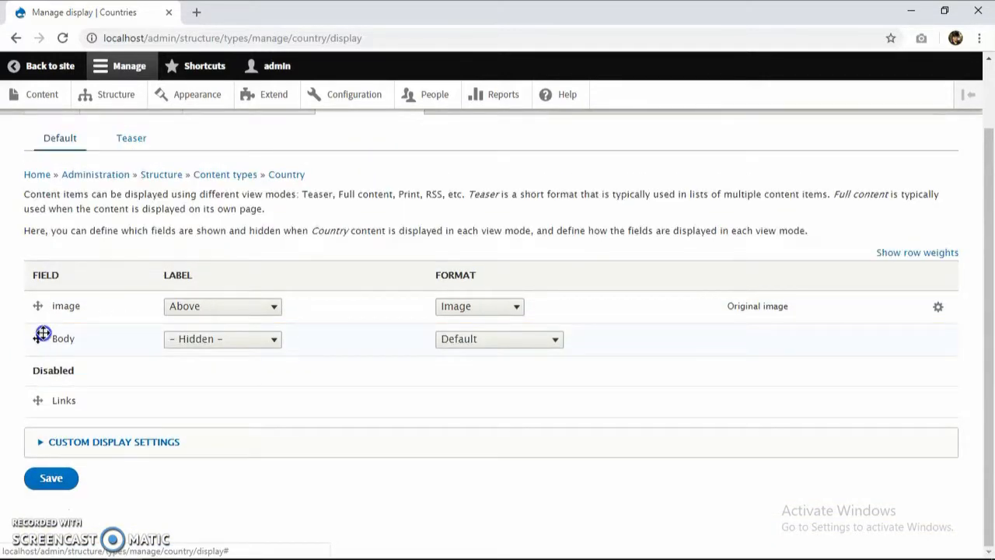
pyautogui.moveTo(38, 400); pyautogui.dragTo(41, 294)
# Try to hide the image field's label on the default display and reload the page
pyautogui.click(274, 340)
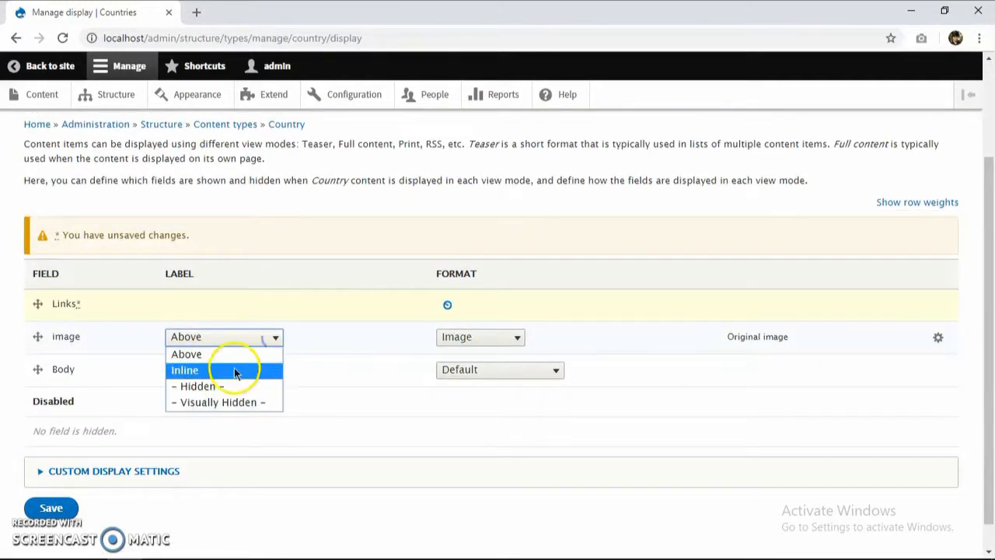
pyautogui.click(224, 384)
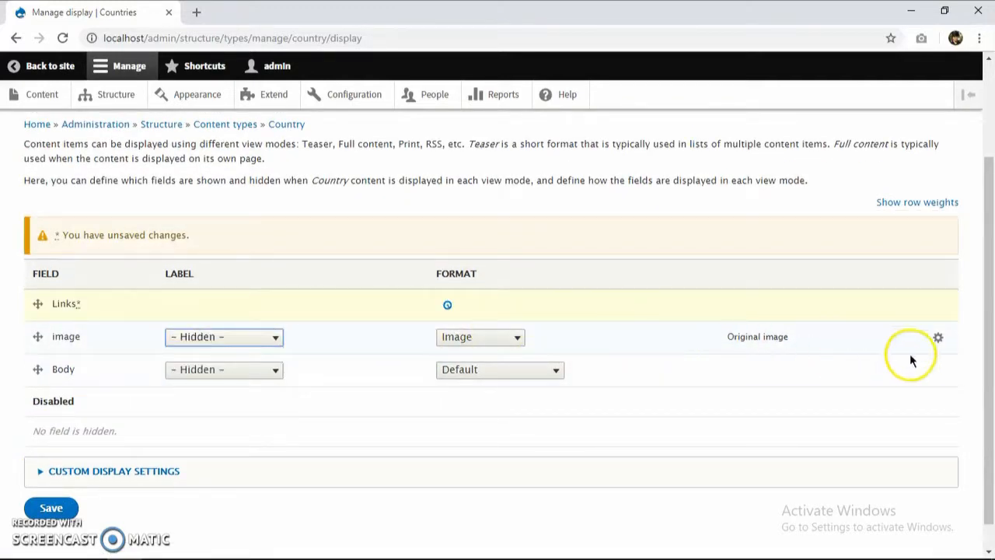
pyautogui.press('F5')
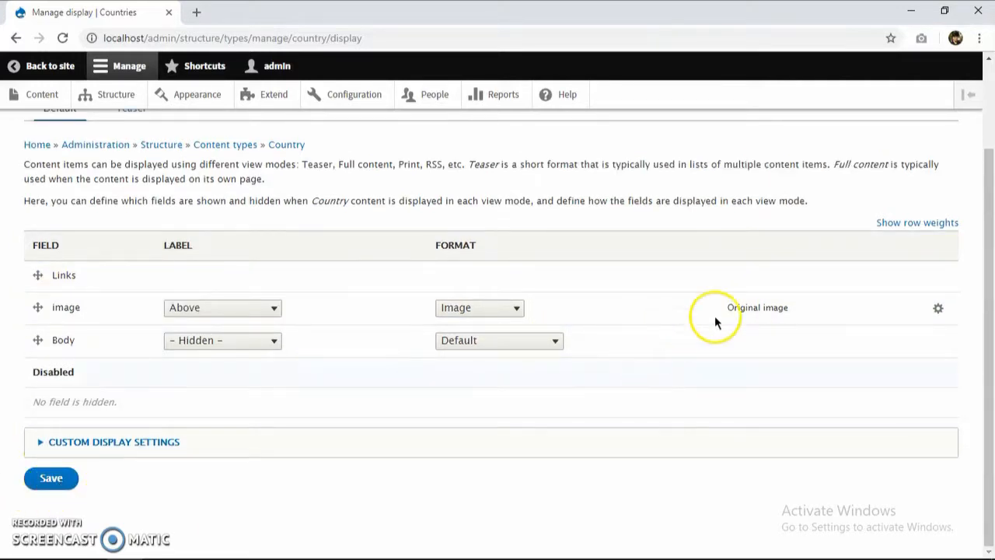
# Set the image field's display image style to Large (480×480) and save the display settings
pyautogui.click(939, 309)
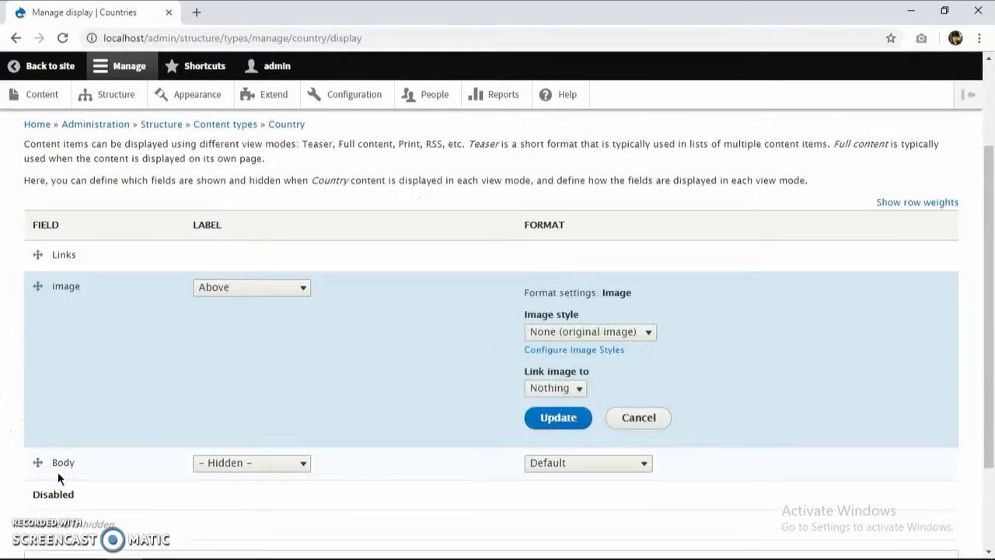
pyautogui.scroll(-3, 66, 507)
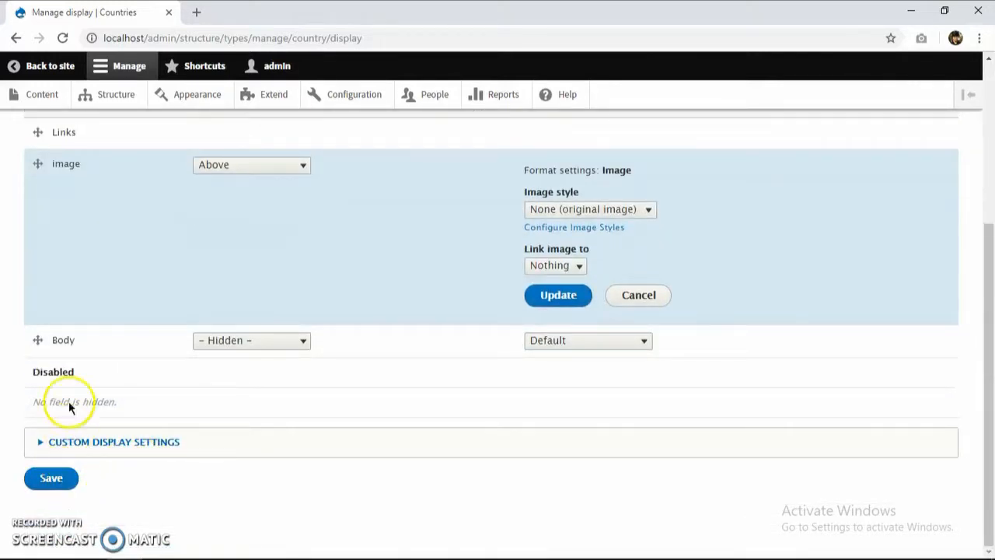
pyautogui.click(614, 209)
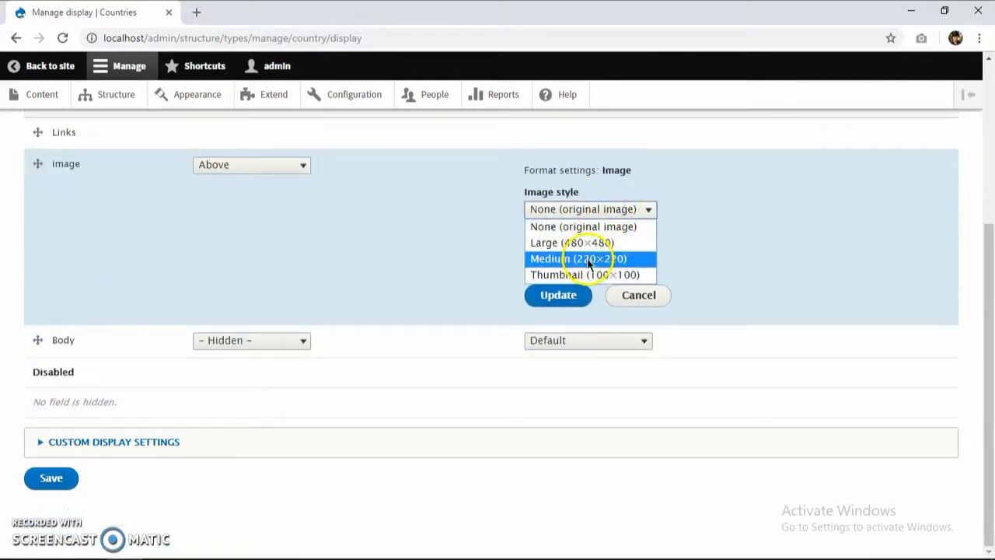
pyautogui.click(582, 242)
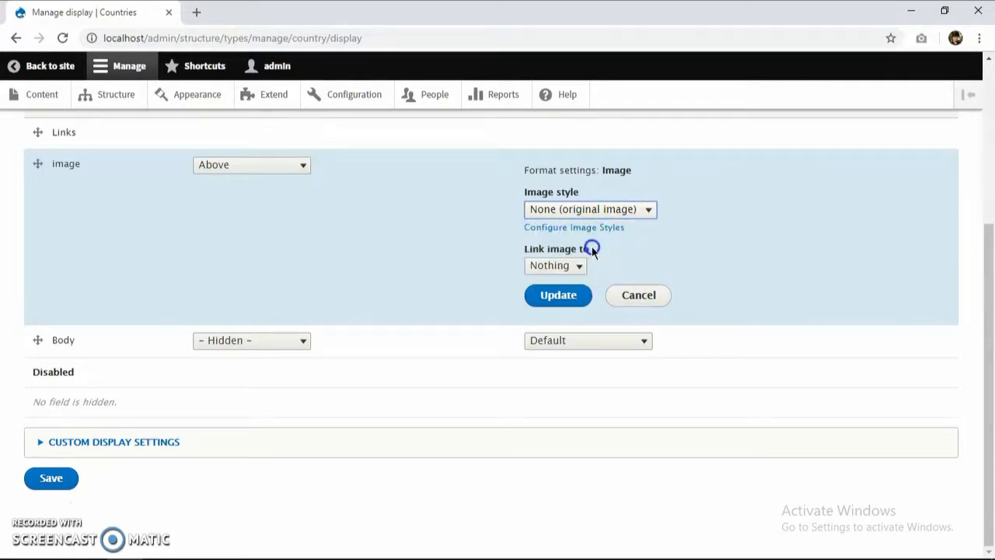
pyautogui.click(53, 479)
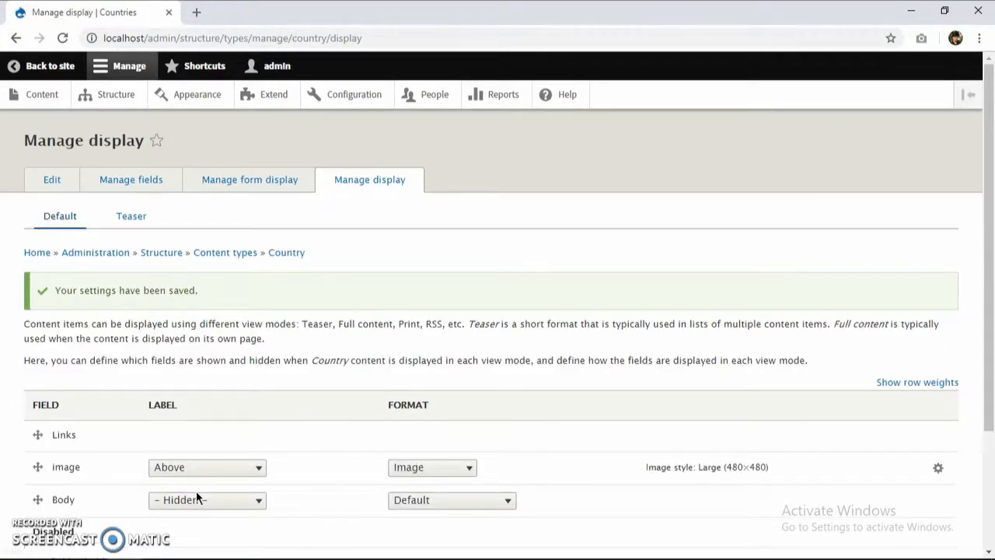
# Go to the site's content administration and start a new Country item titled India
pyautogui.click(33, 67)
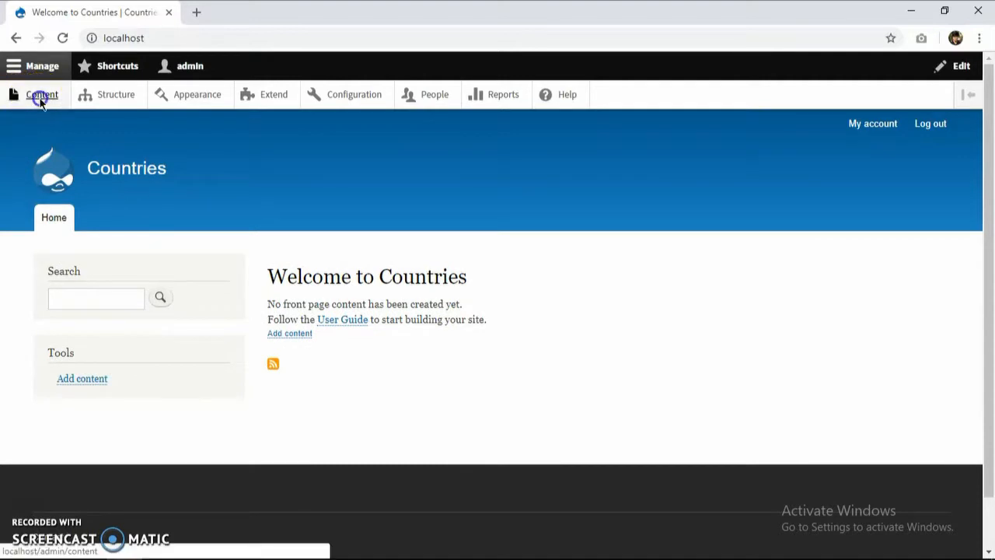
pyautogui.click(40, 96)
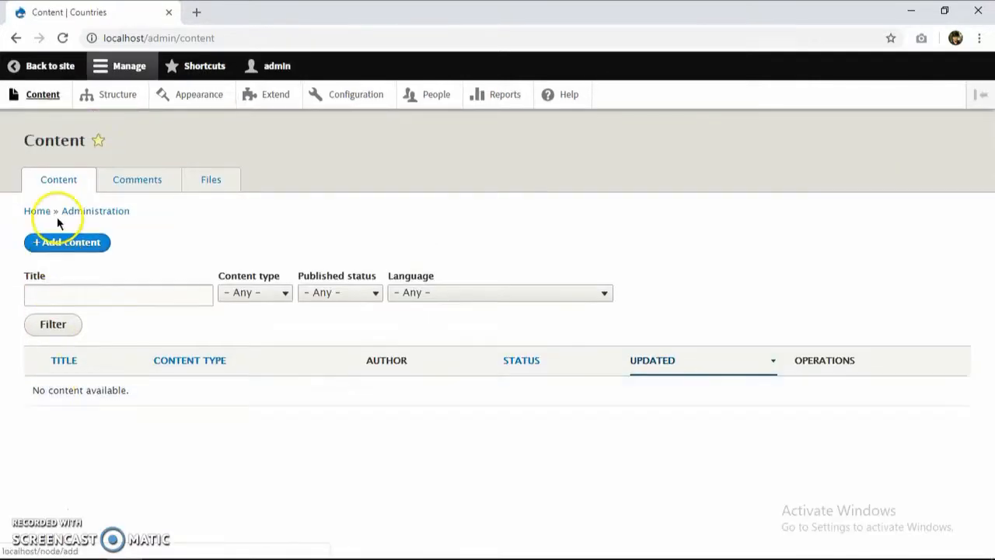
pyautogui.click(69, 242)
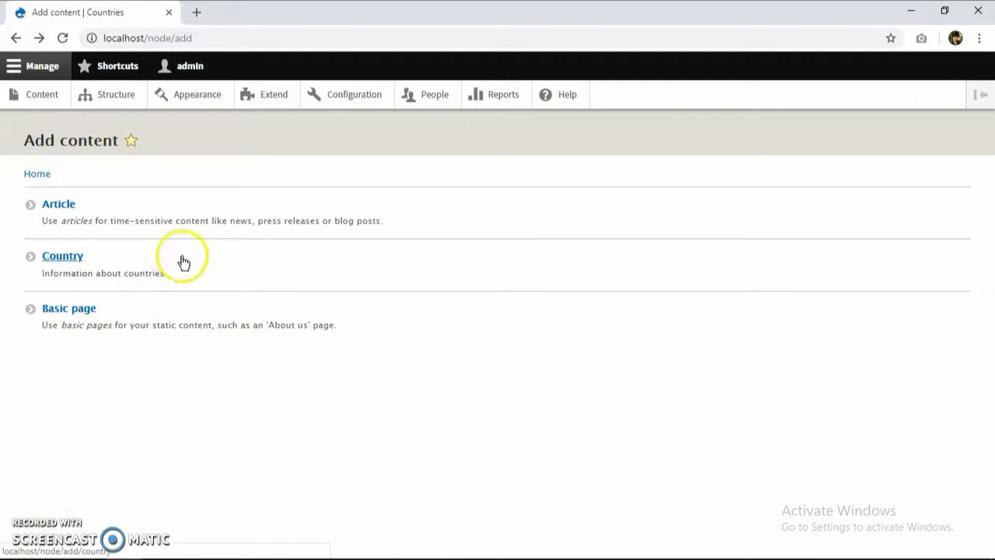
pyautogui.click(178, 271)
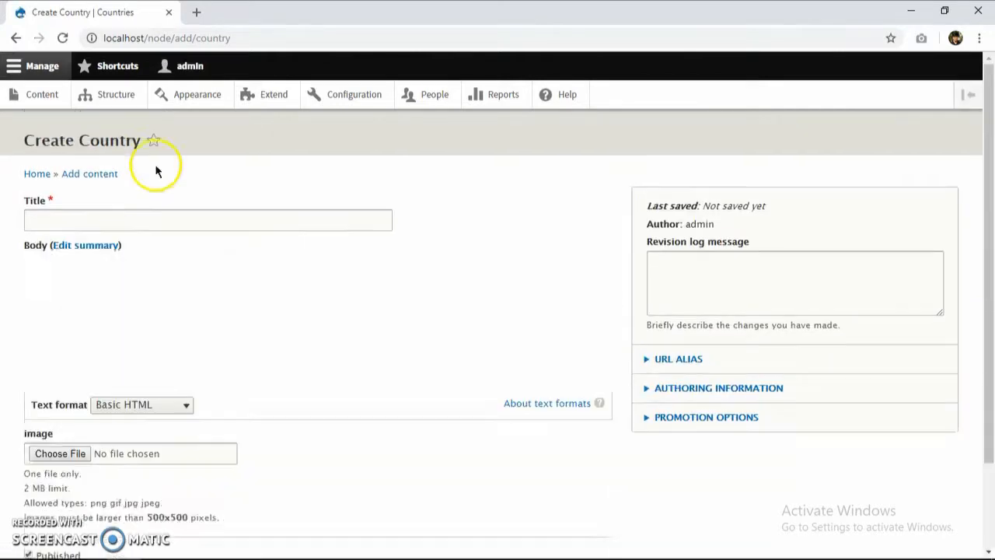
pyautogui.click(153, 219)
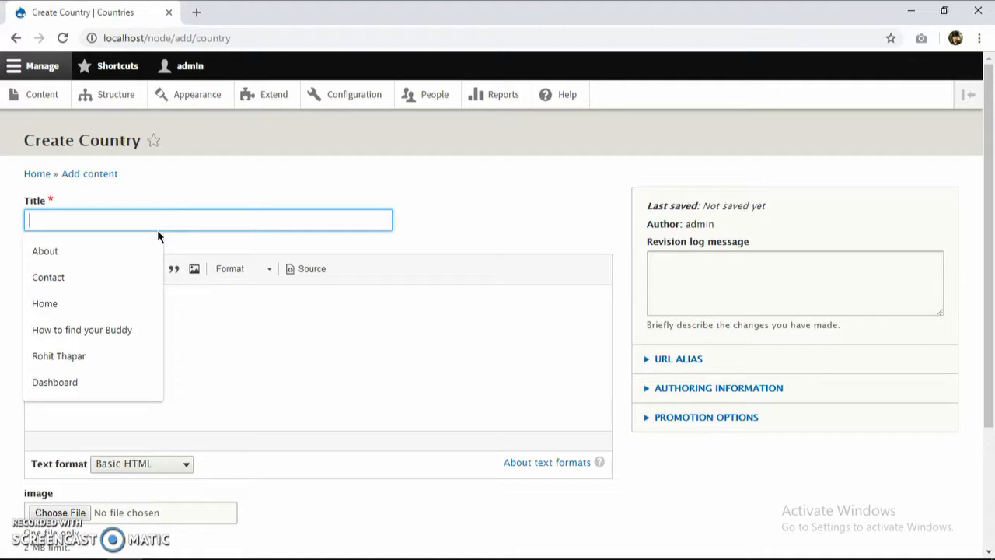
pyautogui.write('India')
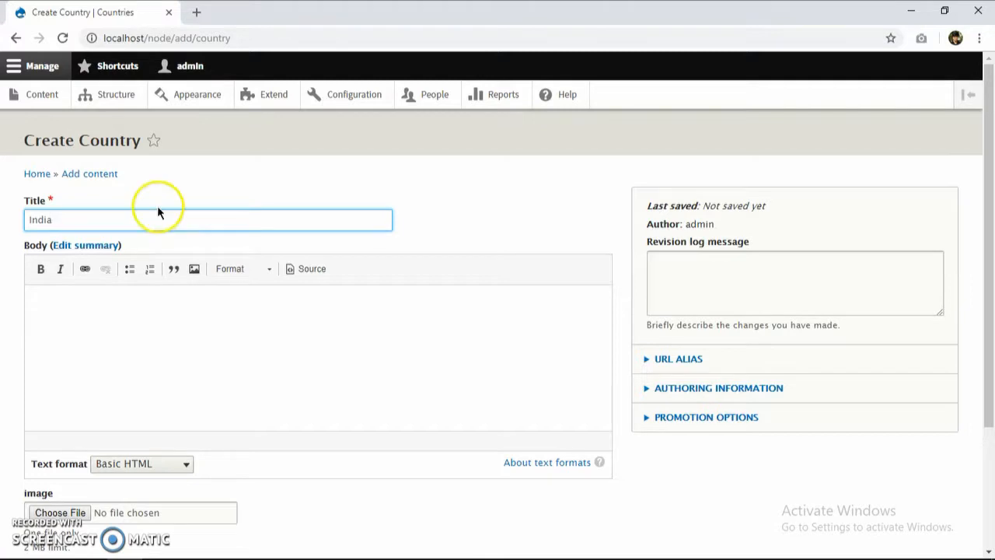
# Switch to File Explorer and open the countries text file from the countries folder inside GCI
pyautogui.scroll(-2, 69, 248)
pyautogui.scroll(2, 63, 292)
pyautogui.scroll(-2, 69, 284)
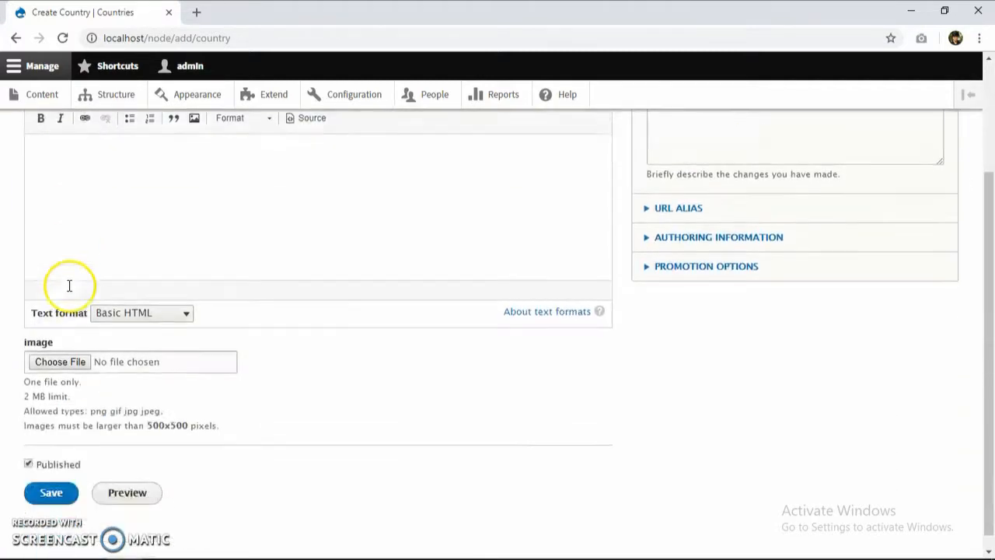
pyautogui.scroll(1, 70, 362)
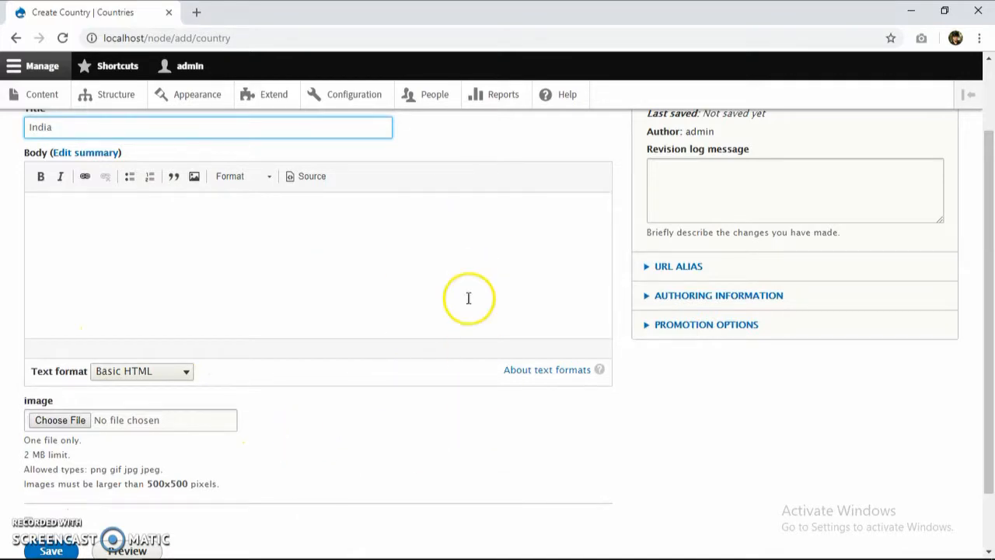
pyautogui.click(175, 555)
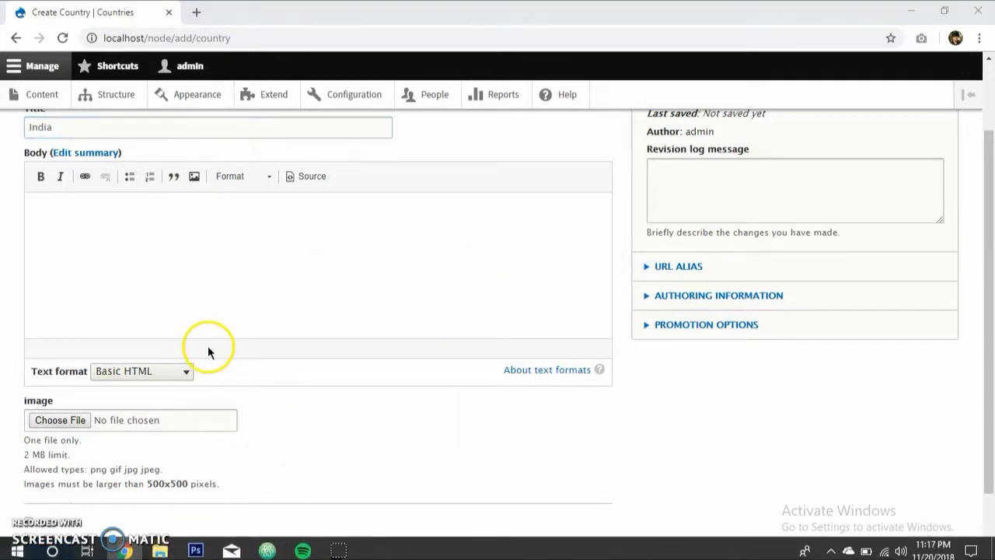
pyautogui.click(69, 235)
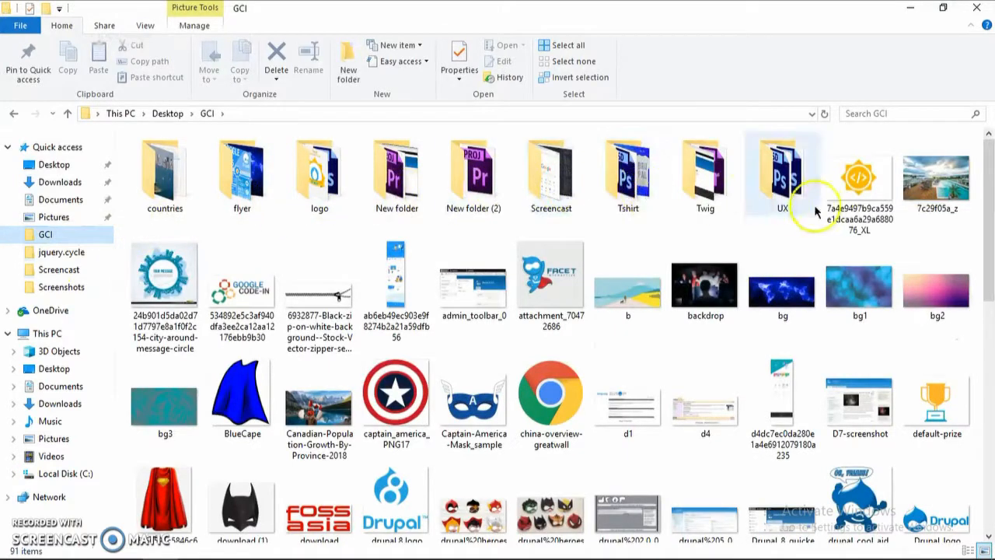
pyautogui.doubleClick(162, 198)
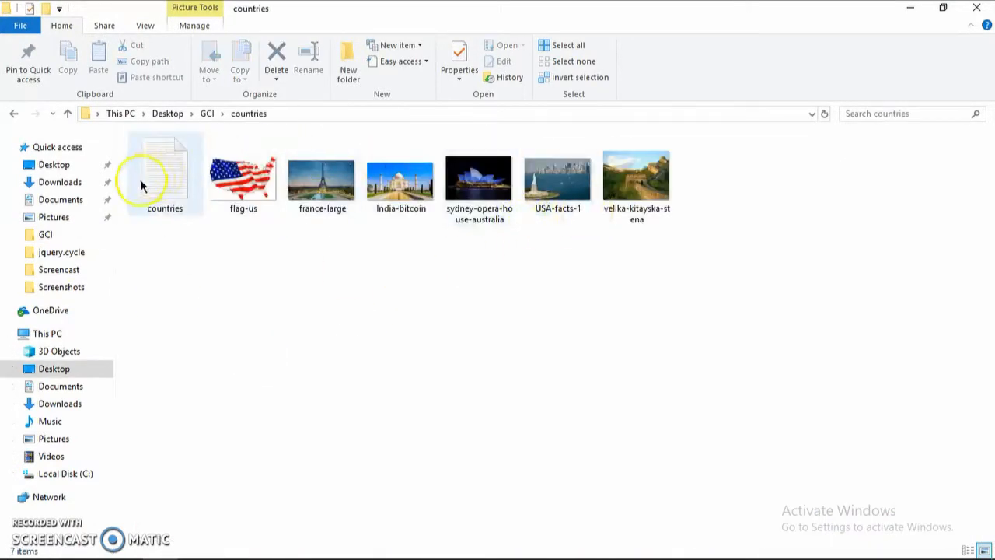
pyautogui.doubleClick(167, 177)
# Copy the paragraph about the Republic of India from the countries text file
pyautogui.scroll(-3, 234, 226)
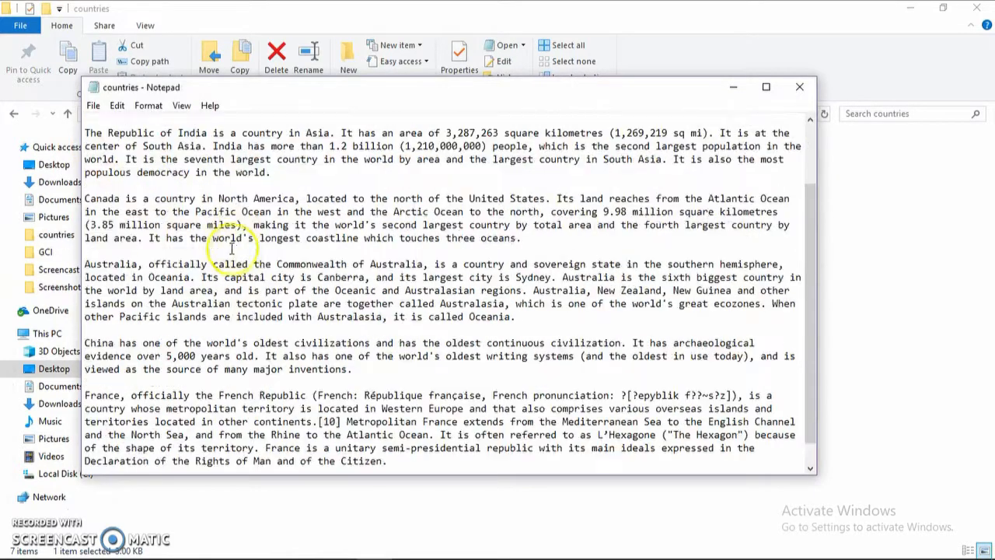
pyautogui.scroll(1, 192, 396)
pyautogui.scroll(3, 192, 396)
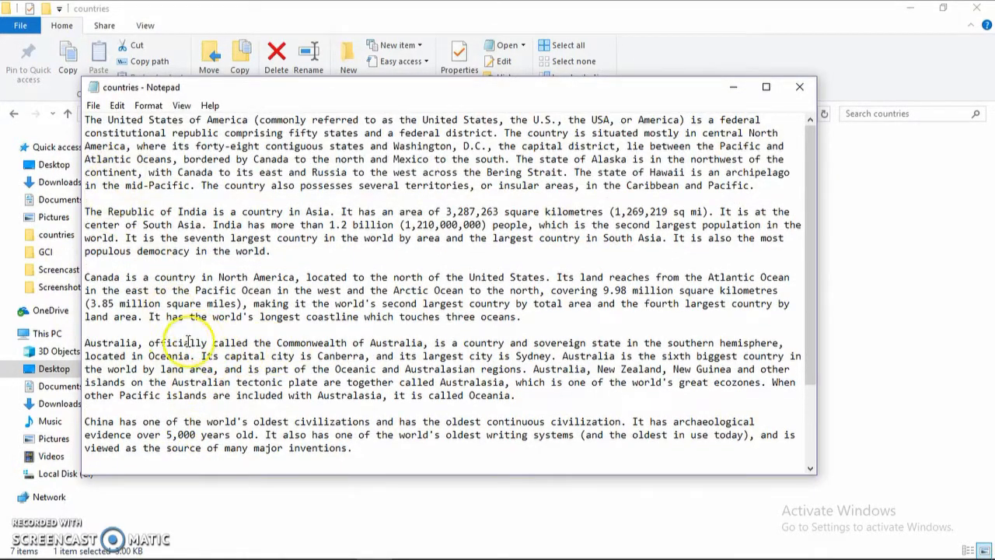
pyautogui.scroll(-1, 187, 338)
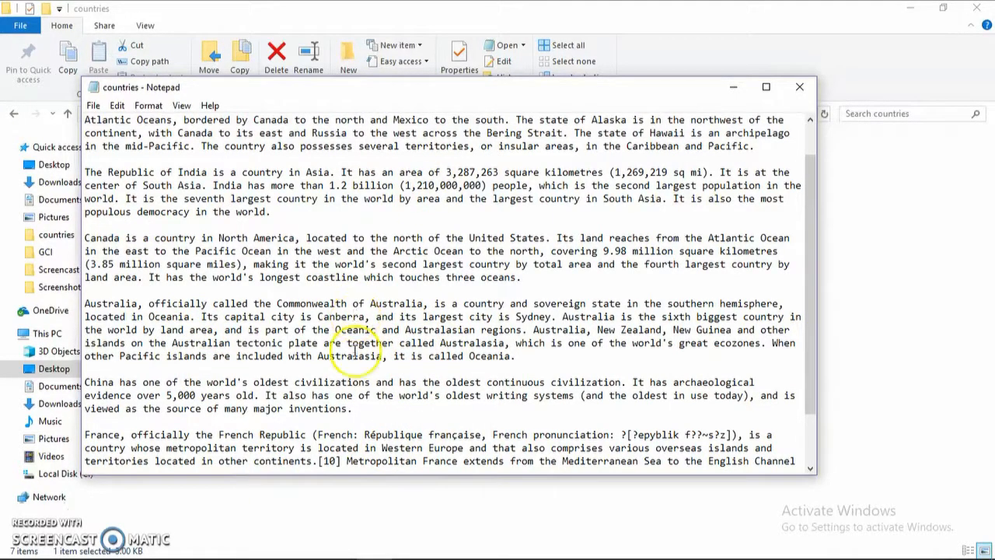
pyautogui.scroll(-2, 326, 381)
pyautogui.scroll(3, 245, 396)
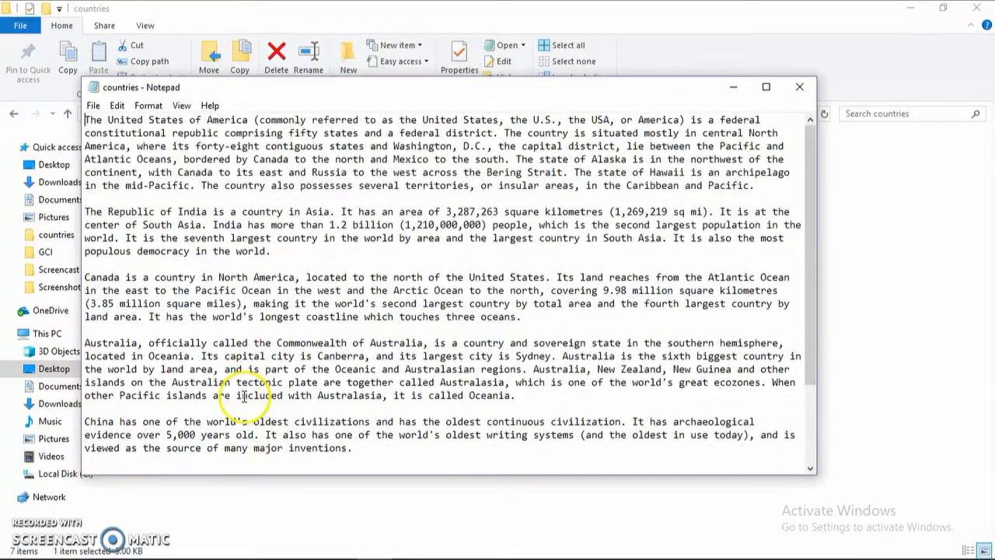
pyautogui.moveTo(270, 251); pyautogui.dragTo(98, 215)
pyautogui.hotkey('ctrl', 'c')
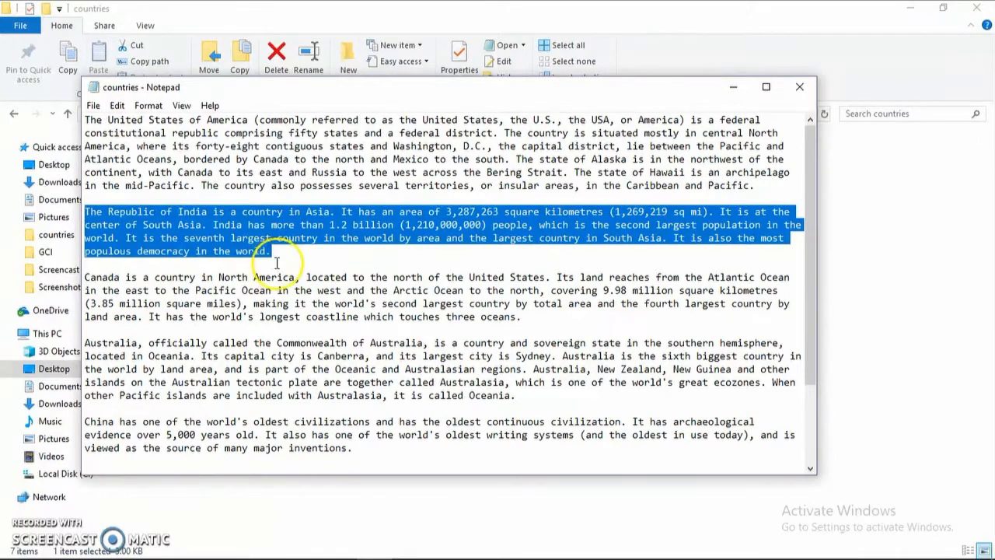
# Switch back to the browser's Create Country form and paste the copied India paragraph into the Body field
pyautogui.hotkey('alt', 'Tab')
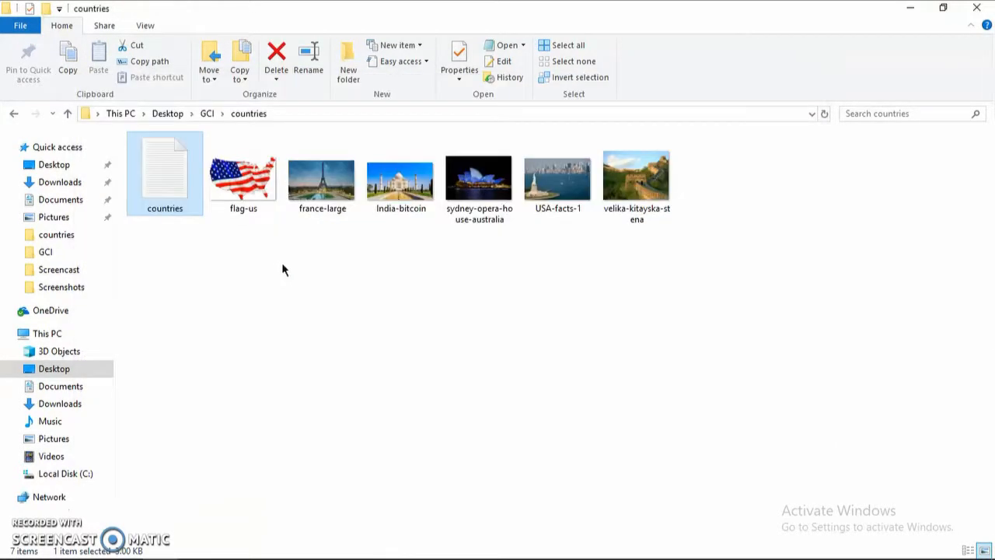
pyautogui.hotkey('alt', 'Tab')
pyautogui.press('Tab')
pyautogui.click(298, 276)
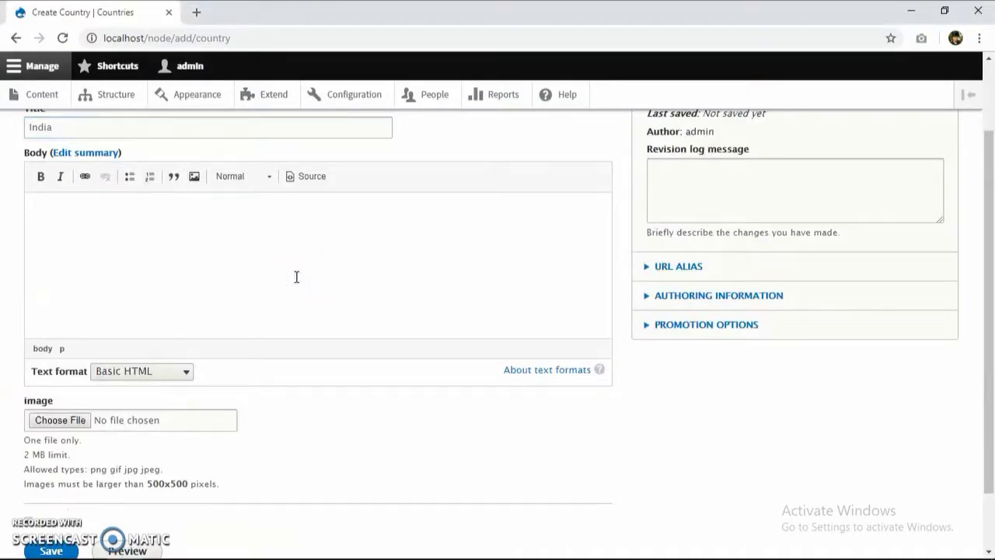
pyautogui.hotkey('ctrl', 'v')
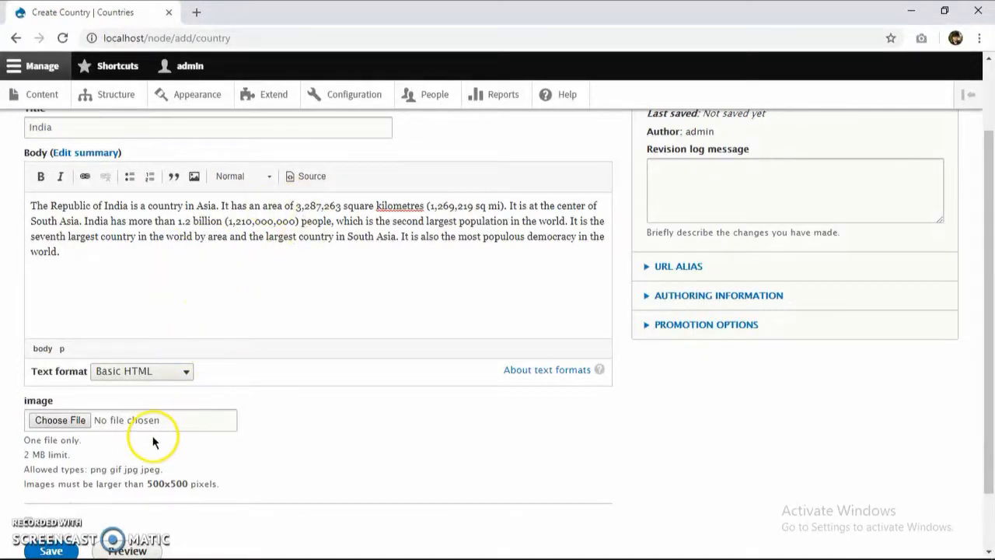
# Upload the India-bitcoin picture from the countries folder to the India item's image field
pyautogui.click(60, 420)
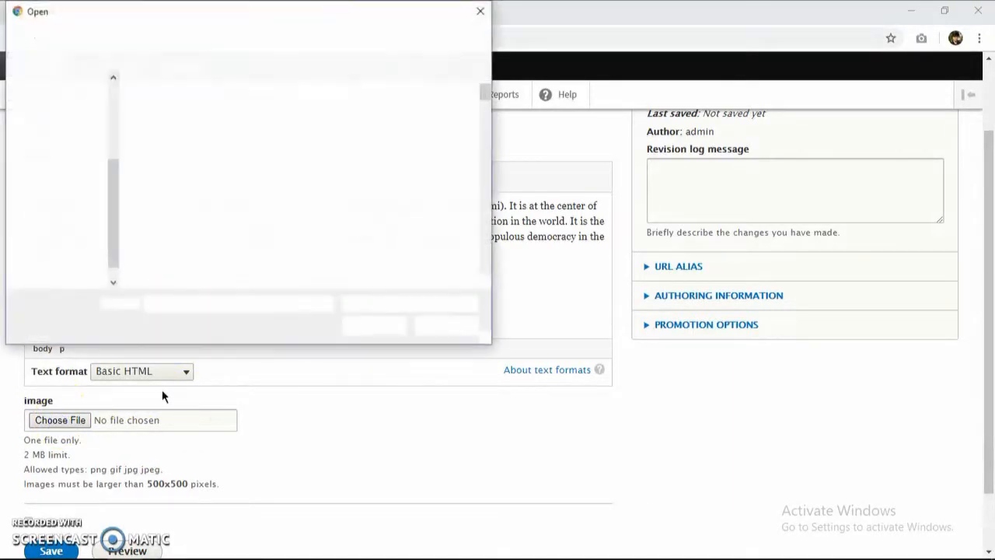
pyautogui.click(168, 153)
pyautogui.doubleClick(167, 153)
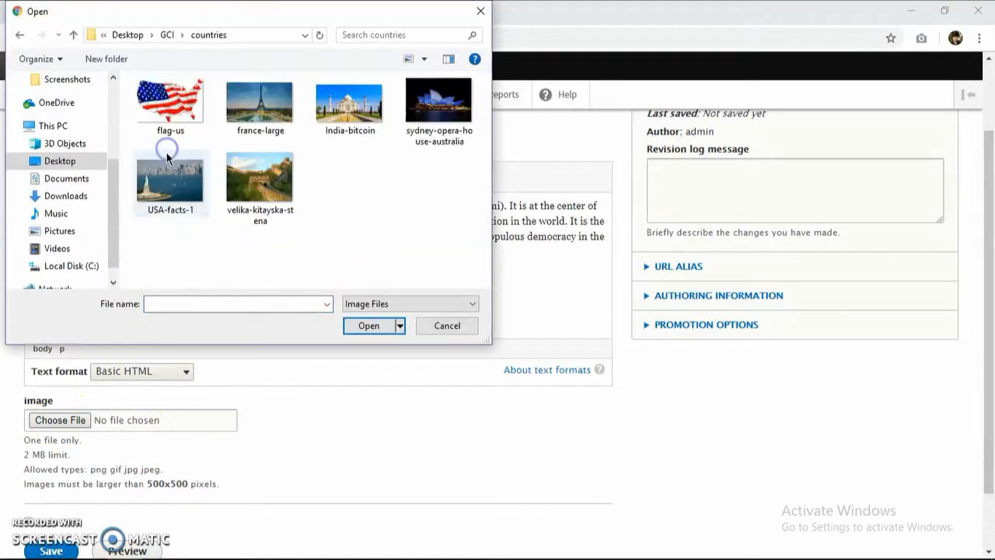
pyautogui.doubleClick(351, 107)
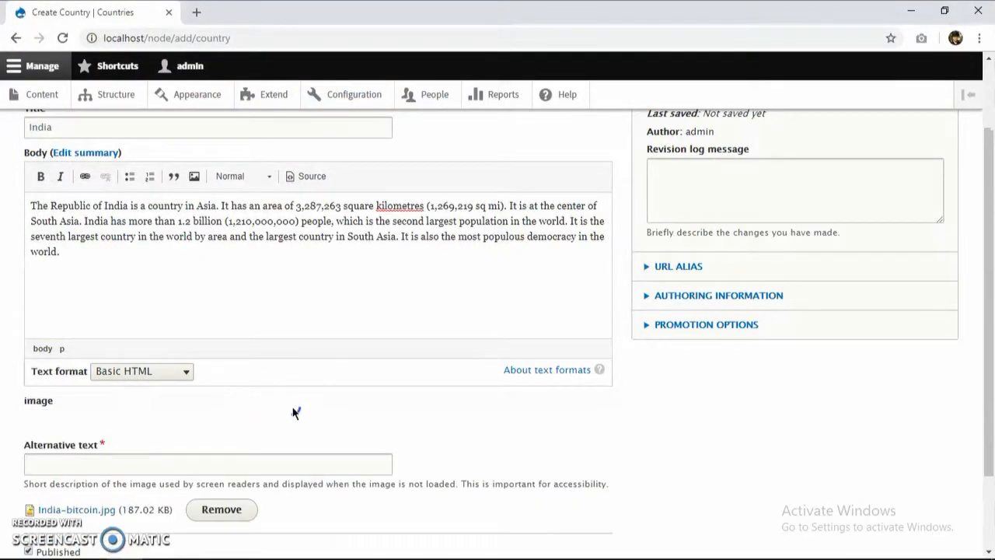
# Set the uploaded picture's alternative text to "india", save the India item and look over its page
pyautogui.scroll(-1, 294, 412)
pyautogui.click(132, 426)
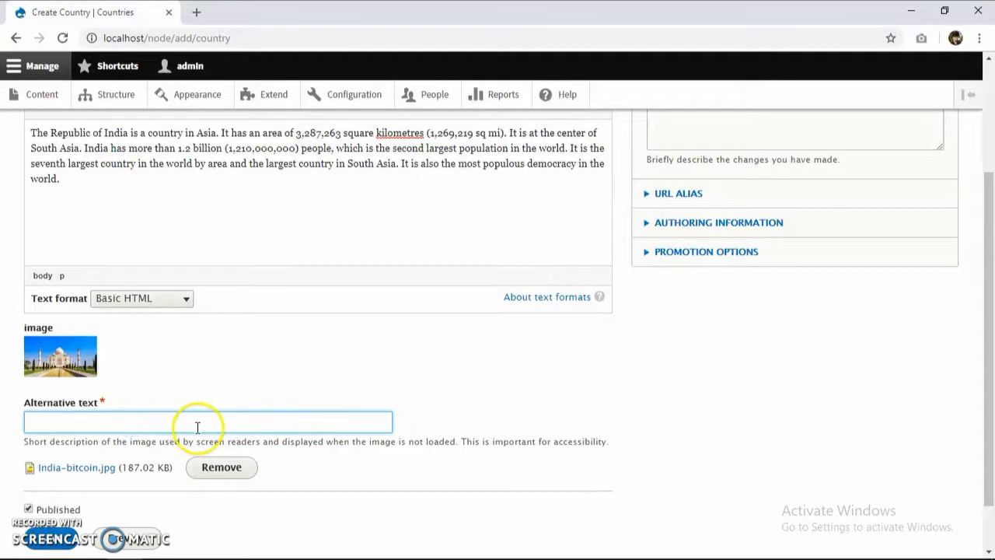
pyautogui.scroll(-1, 388, 337)
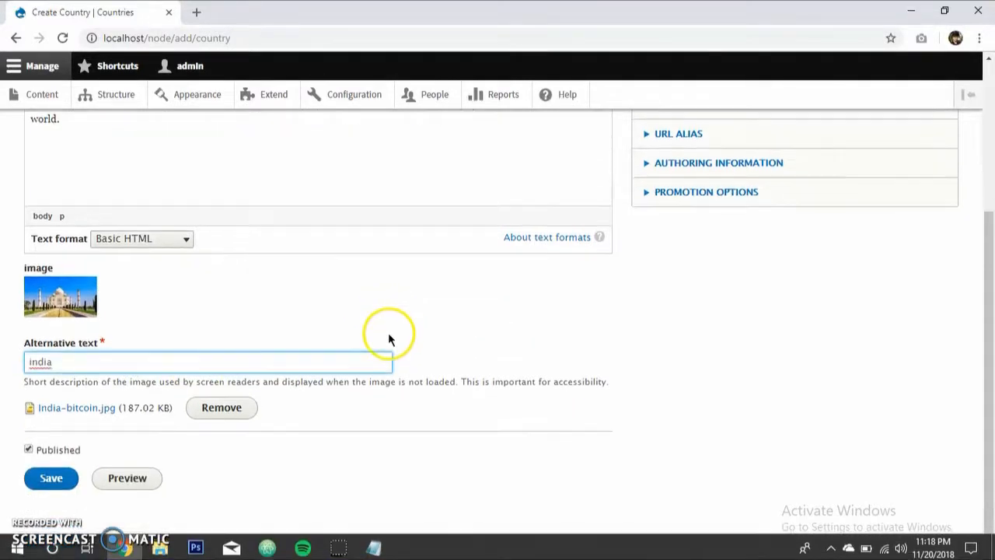
pyautogui.click(52, 491)
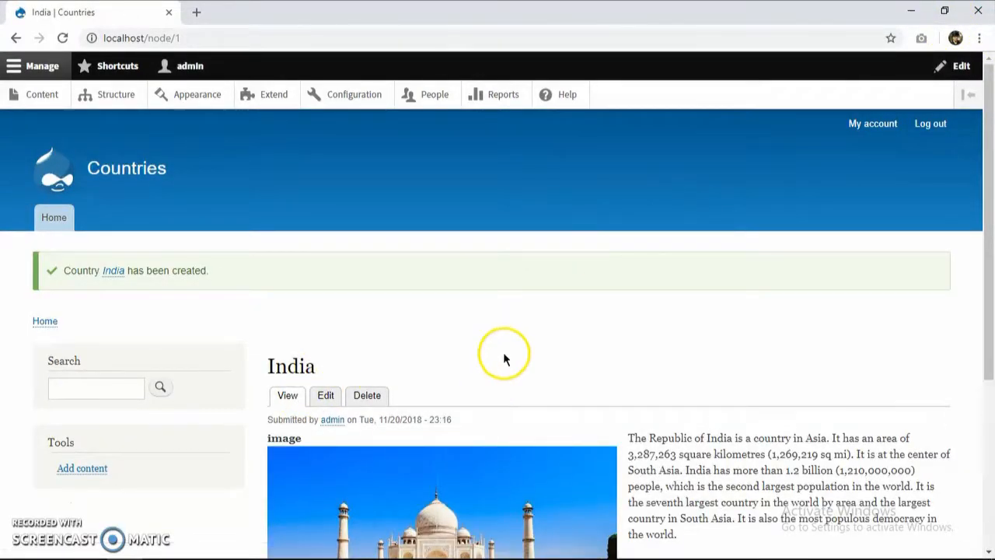
pyautogui.scroll(-2, 350, 346)
pyautogui.scroll(2, 233, 342)
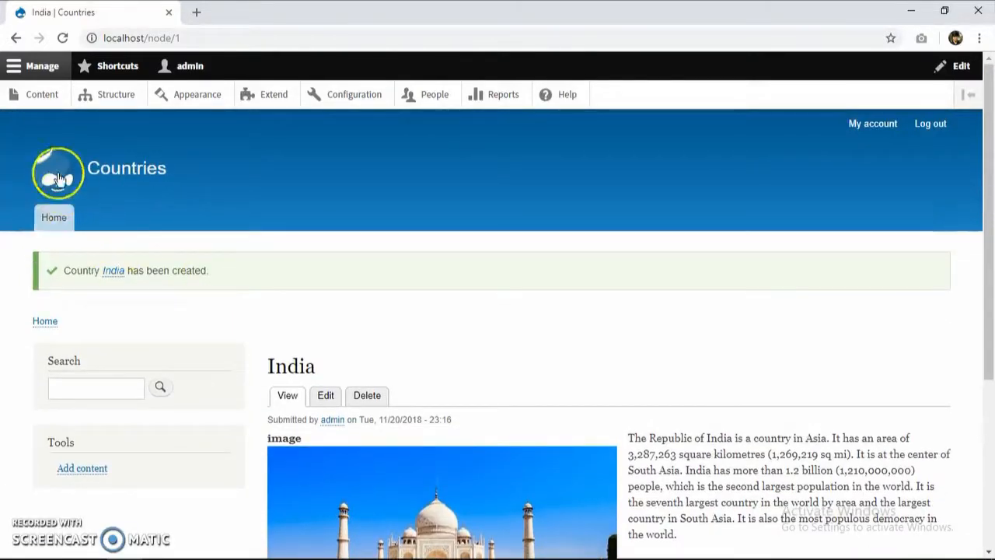
# Start a new Country item from the content administration and title it United States of America
pyautogui.click(41, 94)
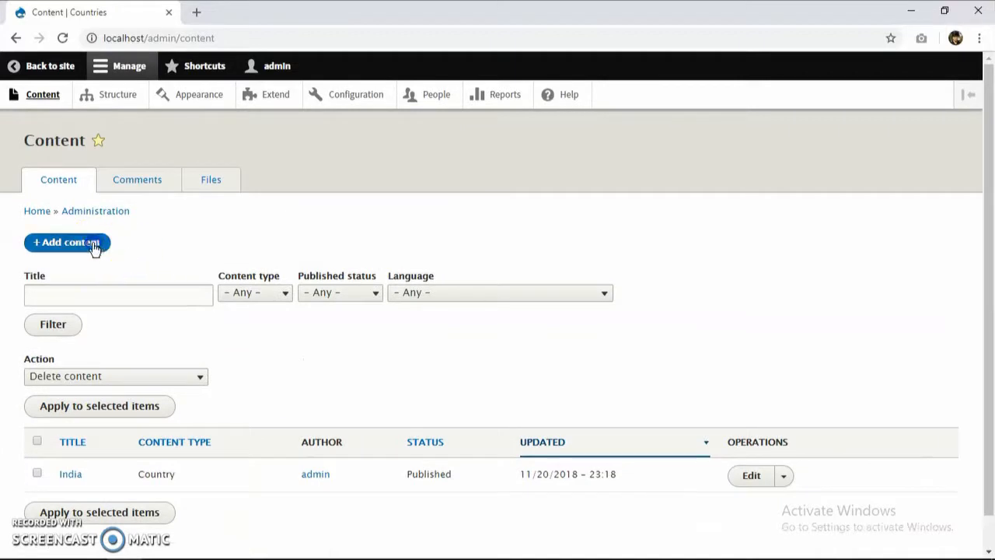
pyautogui.click(93, 246)
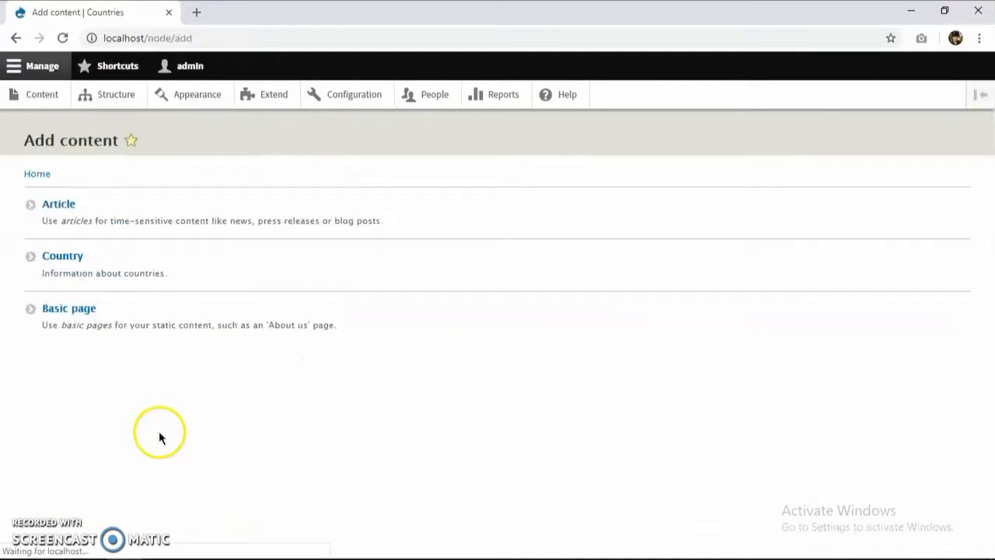
pyautogui.click(111, 272)
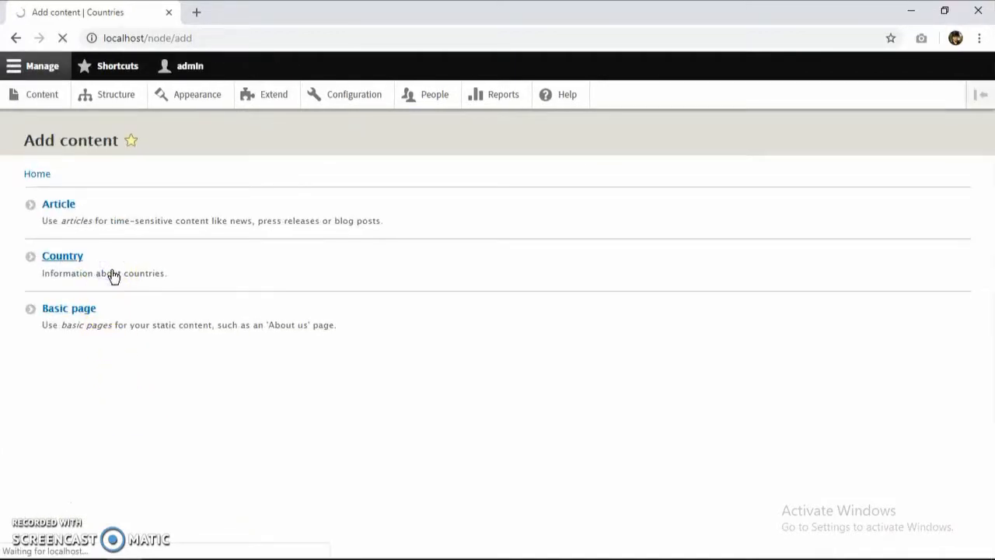
pyautogui.click(123, 217)
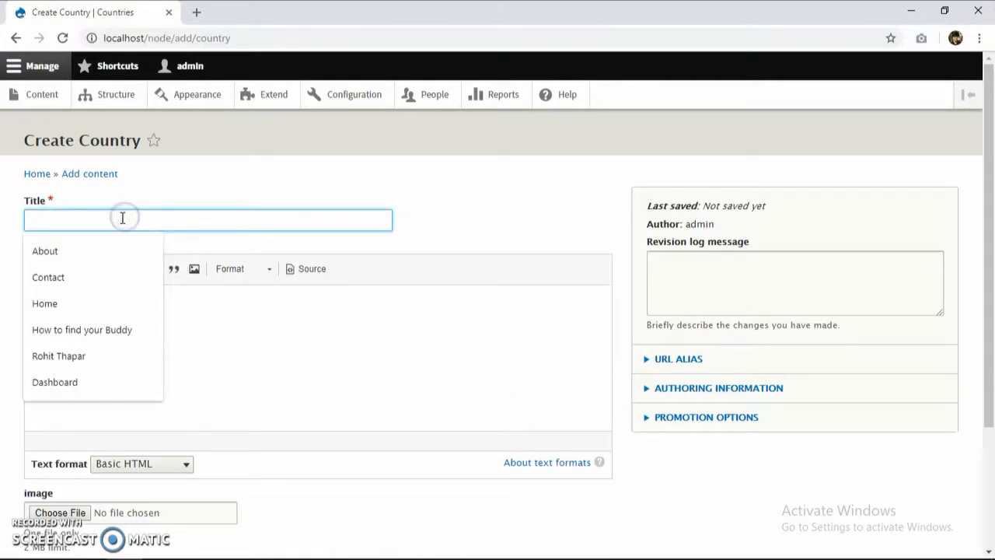
pyautogui.write('United States of America')
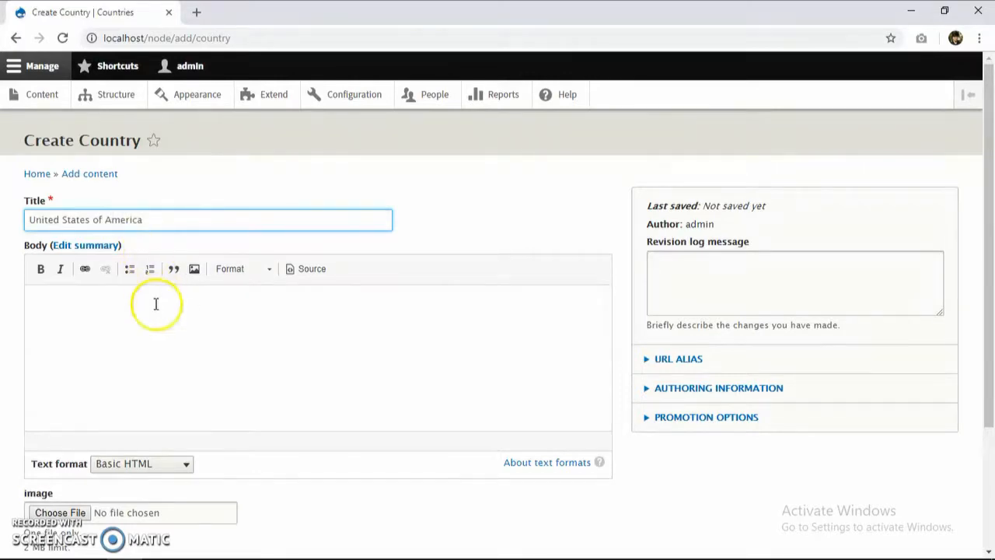
# Switch to the countries text file in Notepad and copy the paragraph about the United States of America
pyautogui.click(146, 330)
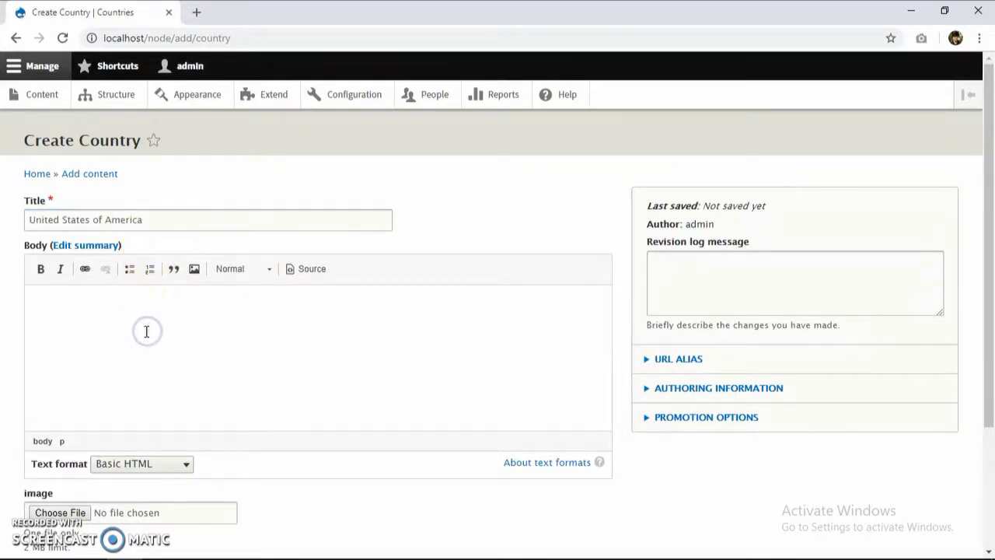
pyautogui.hotkey('alt', 'Tab')
pyautogui.hotkey('alt', 'Tab')
pyautogui.hotkey('alt', 'Tab')
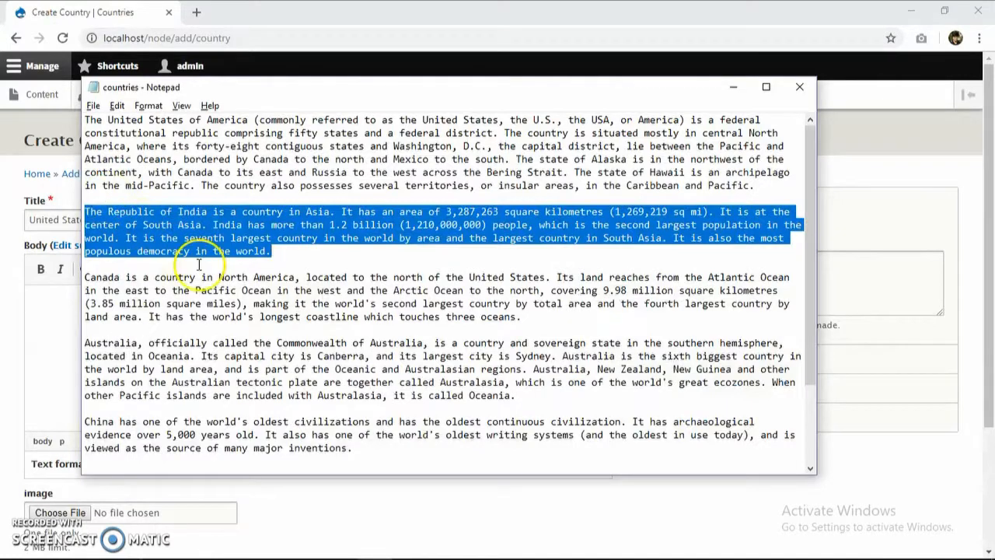
pyautogui.click(243, 164)
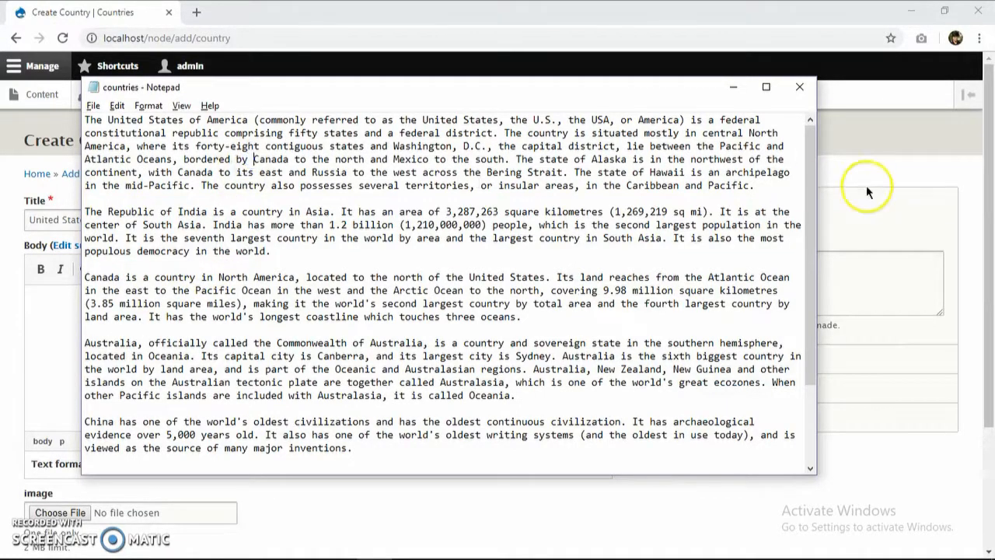
pyautogui.moveTo(758, 185); pyautogui.dragTo(88, 121)
pyautogui.hotkey('ctrl', 'c')
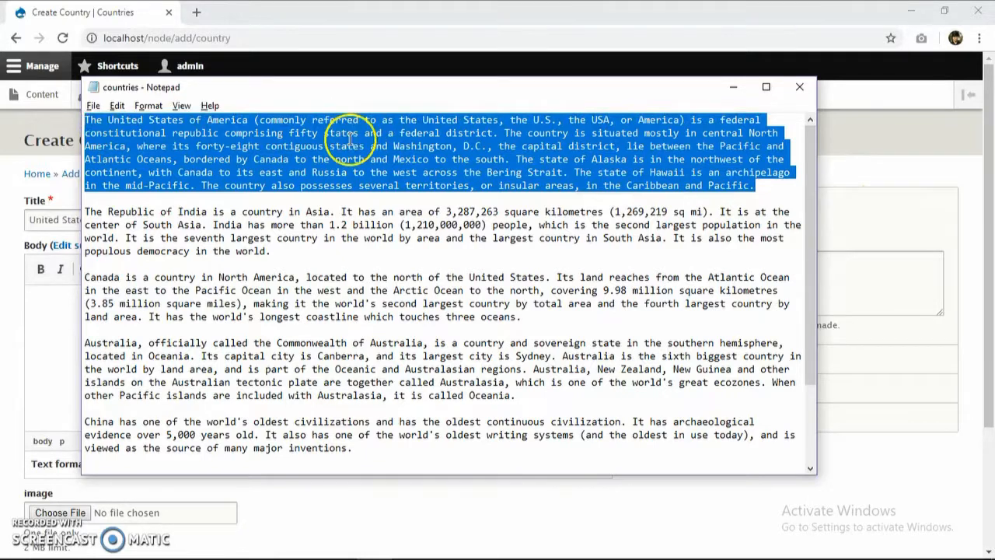
# Return to the browser and paste the copied paragraph into the Body of the United States of America item
pyautogui.hotkey('alt', 'Tab')
pyautogui.click(206, 340)
pyautogui.hotkey('ctrl', 'v')
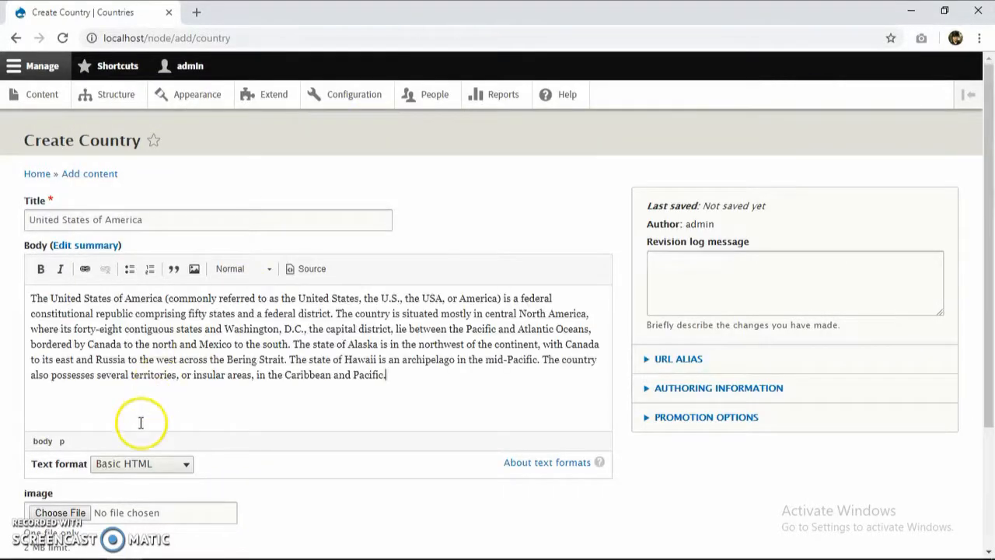
# Try to upload the USA-facts-1 picture to the United States of America item's image field
pyautogui.scroll(-2, 140, 422)
pyautogui.click(82, 347)
pyautogui.doubleClick(269, 192)
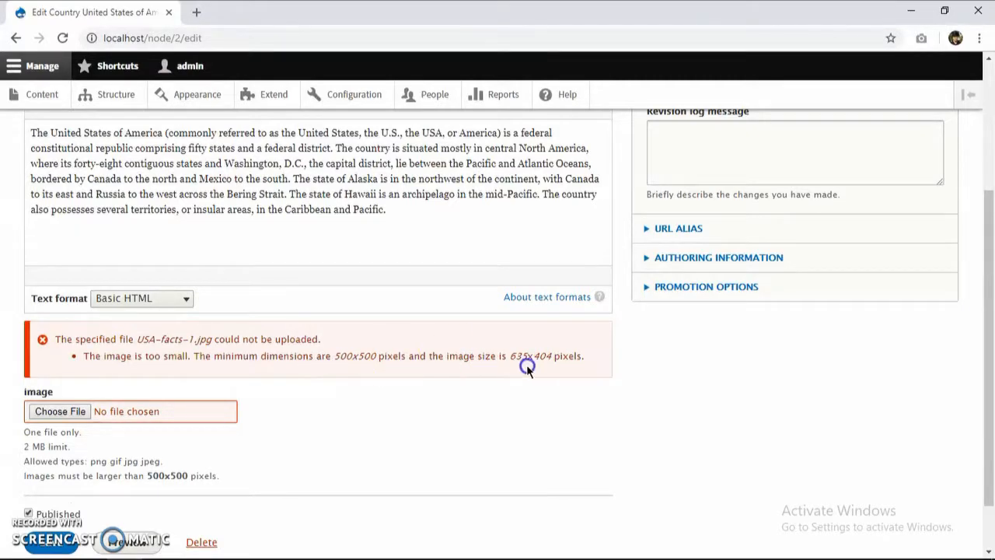
pyautogui.scroll(2, 215, 381)
pyautogui.scroll(-3, 233, 380)
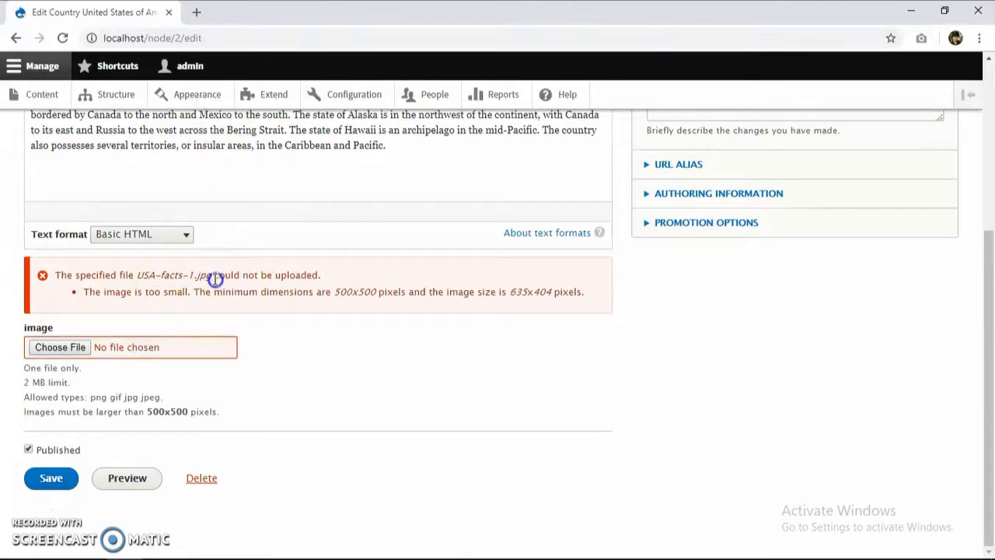
pyautogui.scroll(3, 288, 381)
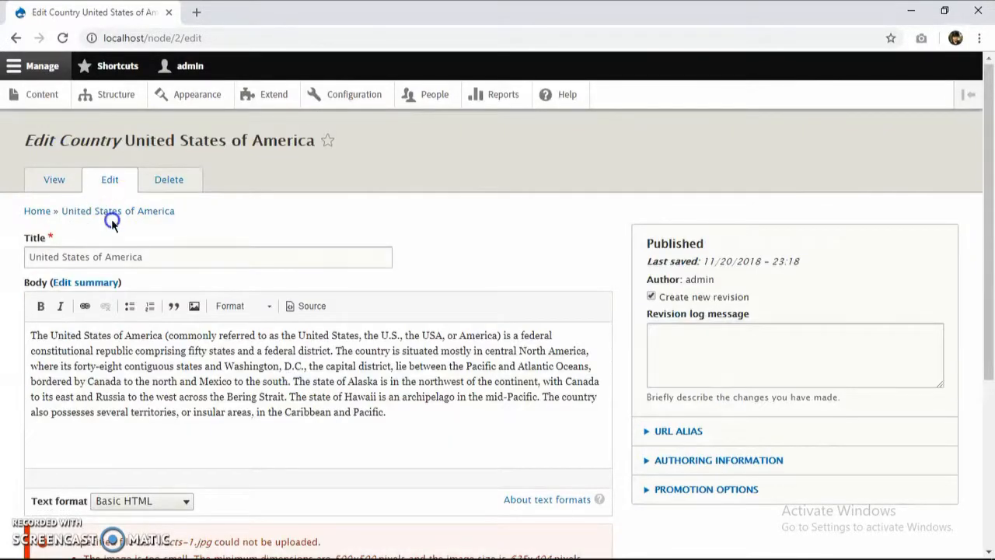
# Open the settings of the image field belonging to the Country content type
pyautogui.click(111, 94)
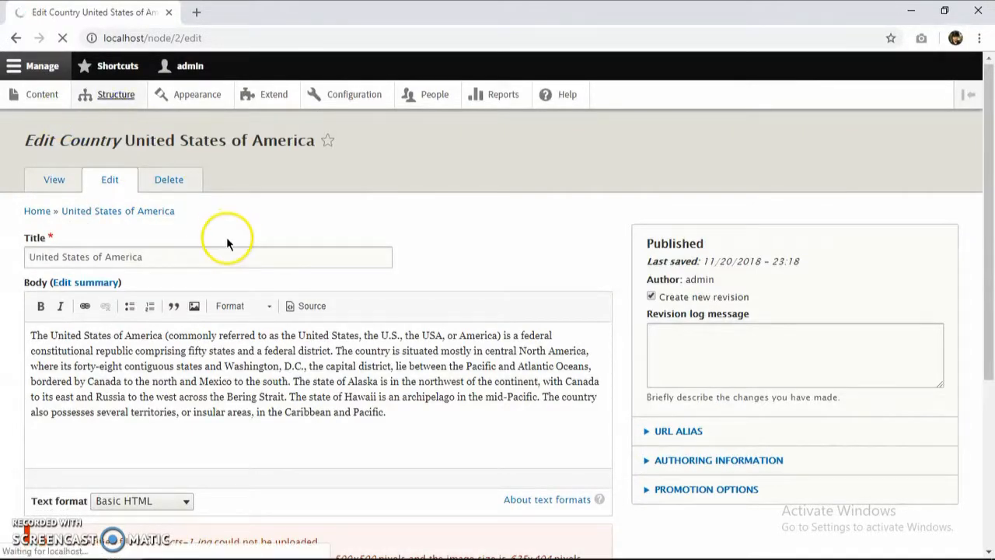
pyautogui.scroll(-1, 228, 304)
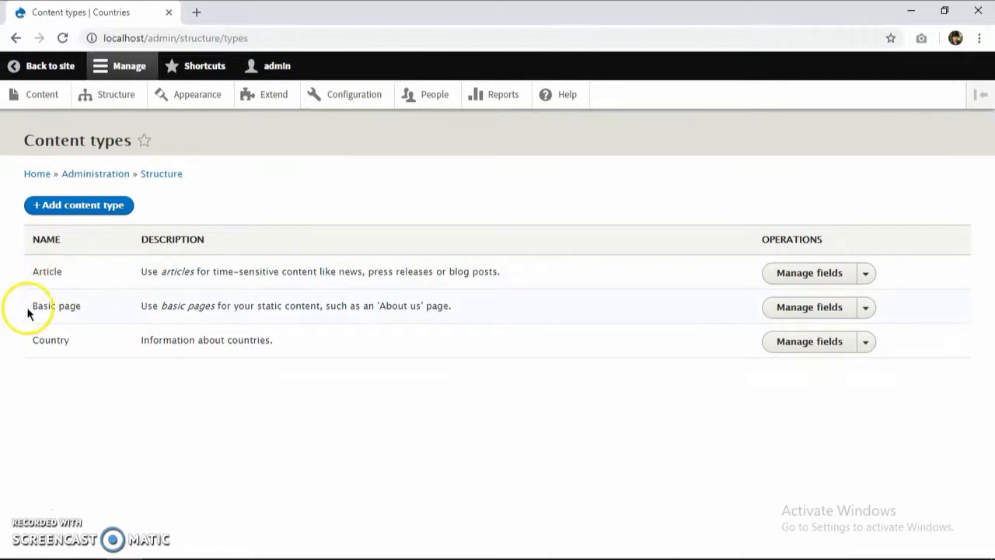
pyautogui.click(808, 344)
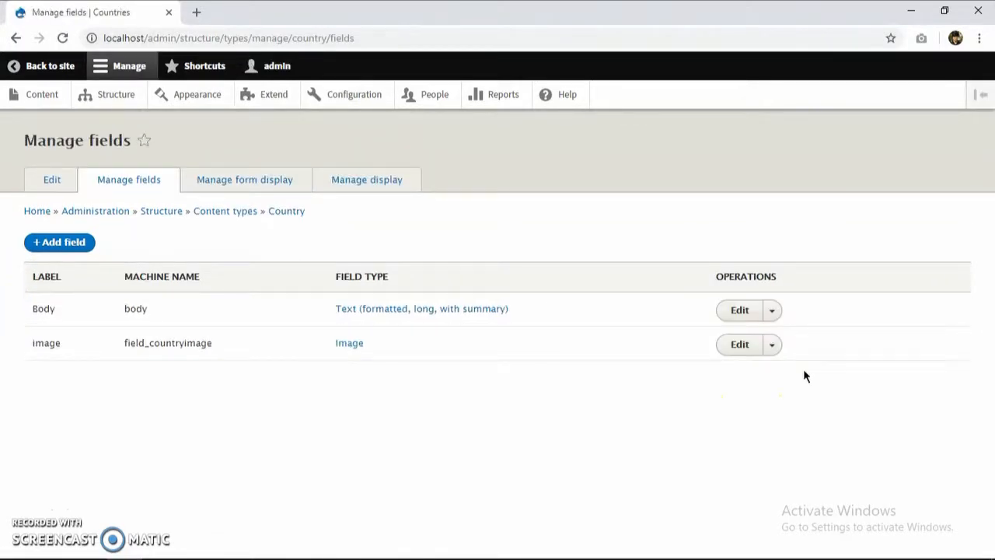
pyautogui.click(734, 345)
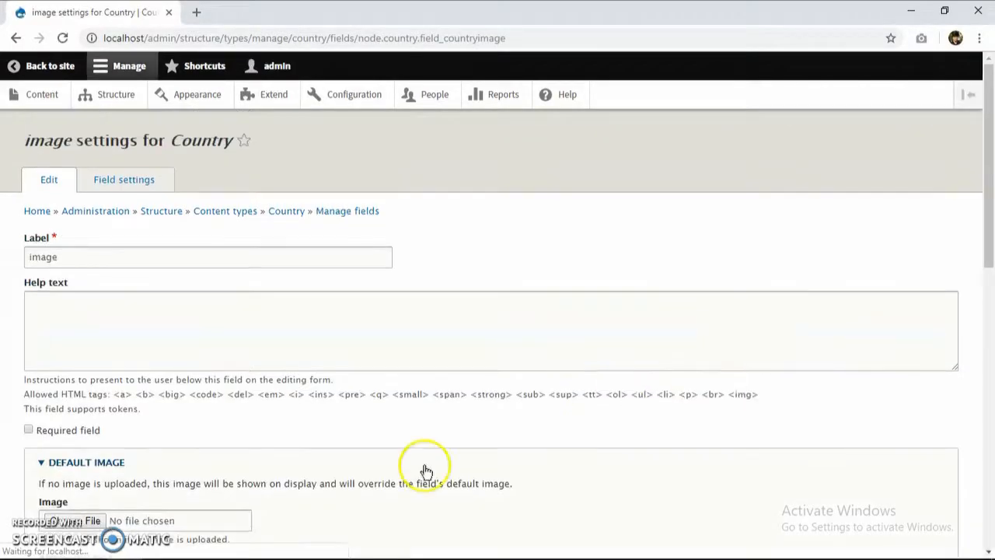
# Clear both the width and height of the image field's minimum image resolution and save the settings
pyautogui.scroll(-8, 251, 422)
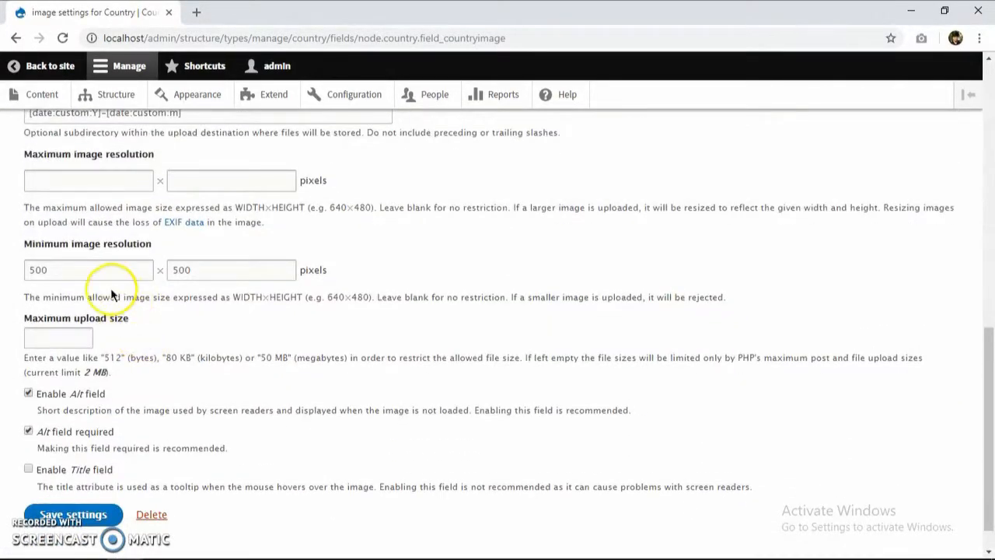
pyautogui.doubleClick(37, 270)
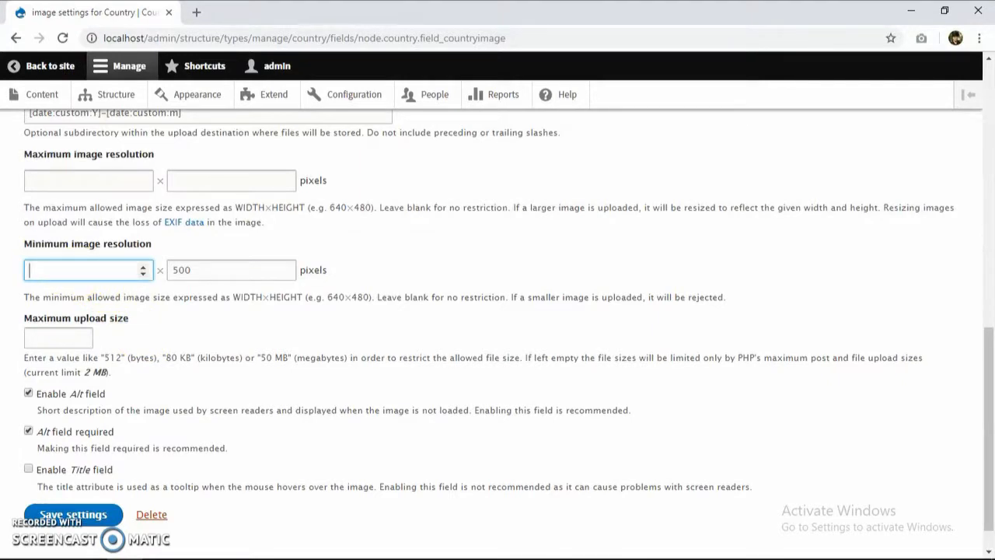
pyautogui.click(140, 266)
pyautogui.press('Tab')
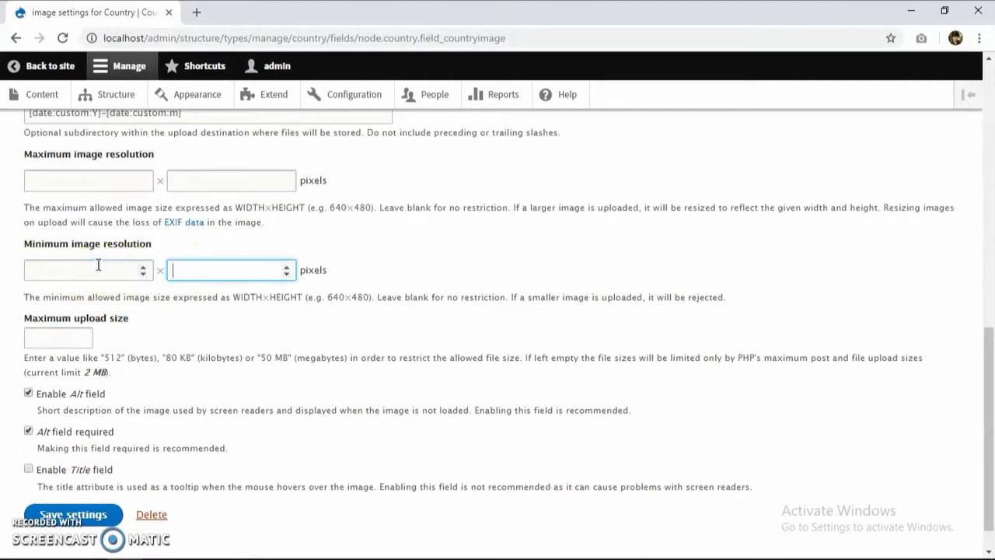
pyautogui.scroll(-1, 94, 446)
pyautogui.click(80, 471)
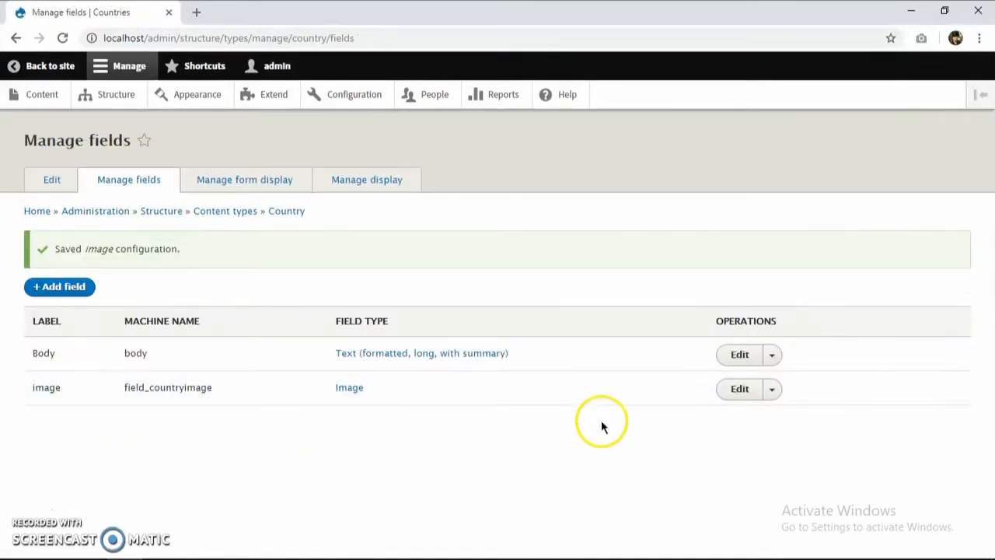
# Reopen the Country image field's settings, make the Alt field no longer required and save the settings
pyautogui.click(745, 388)
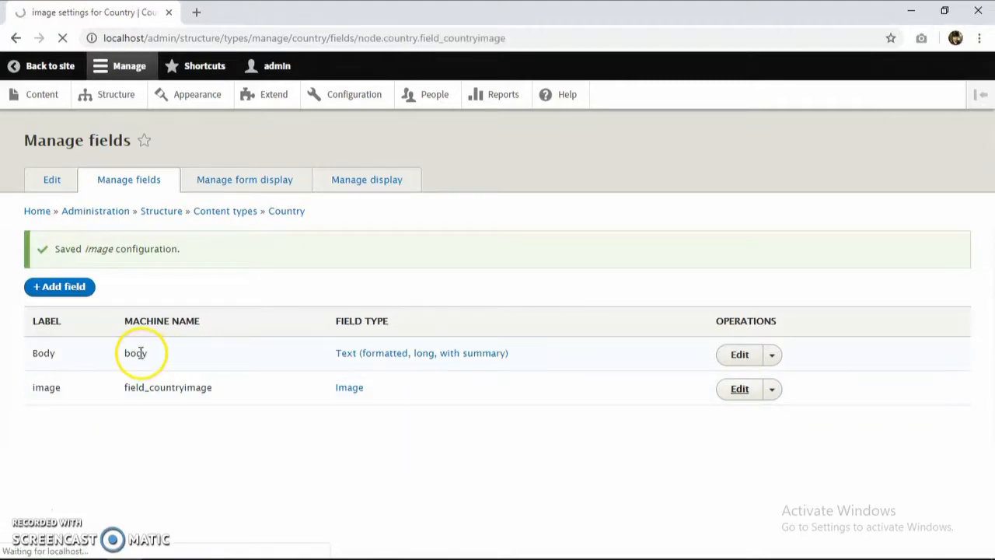
pyautogui.scroll(-9, 144, 360)
pyautogui.click(48, 392)
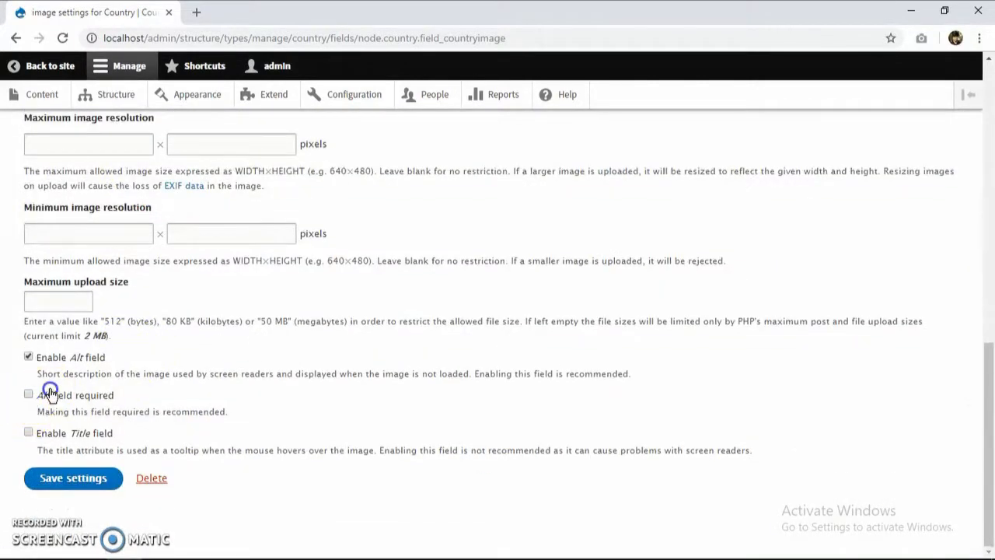
pyautogui.click(73, 478)
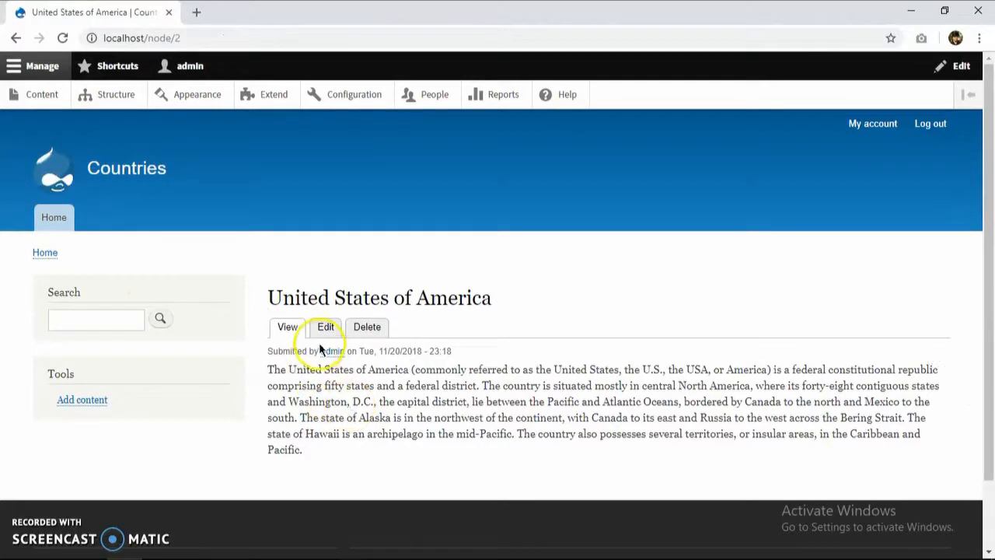
# Edit the United States of America item, upload the USA-facts-1 picture to its image field and save the item
pyautogui.click(325, 334)
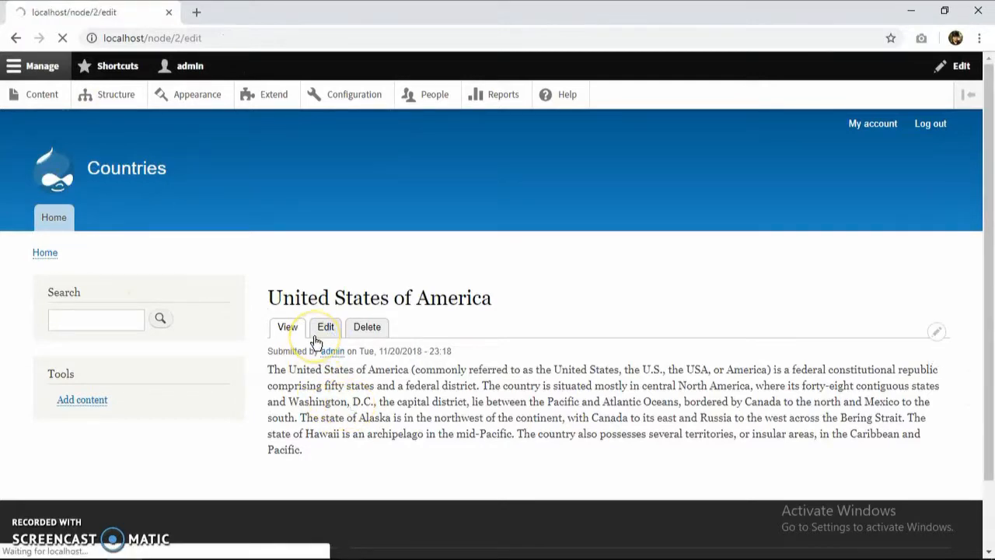
pyautogui.scroll(-3, 74, 381)
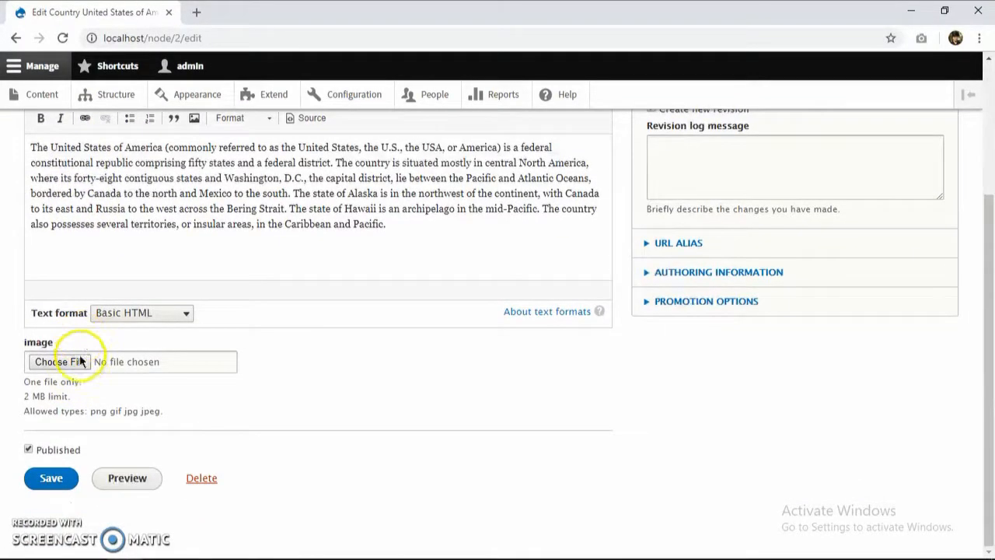
pyautogui.click(80, 361)
pyautogui.click(253, 194)
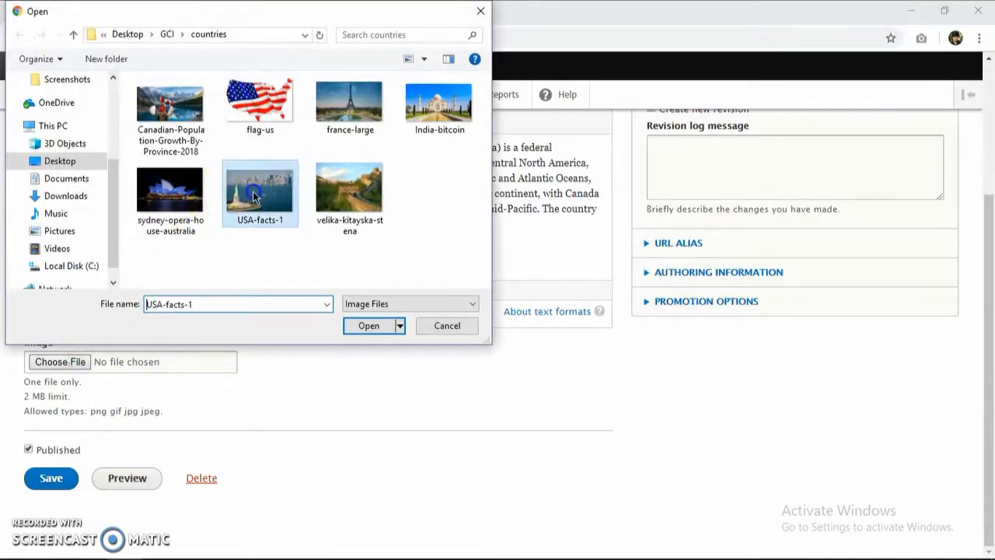
pyautogui.doubleClick(253, 194)
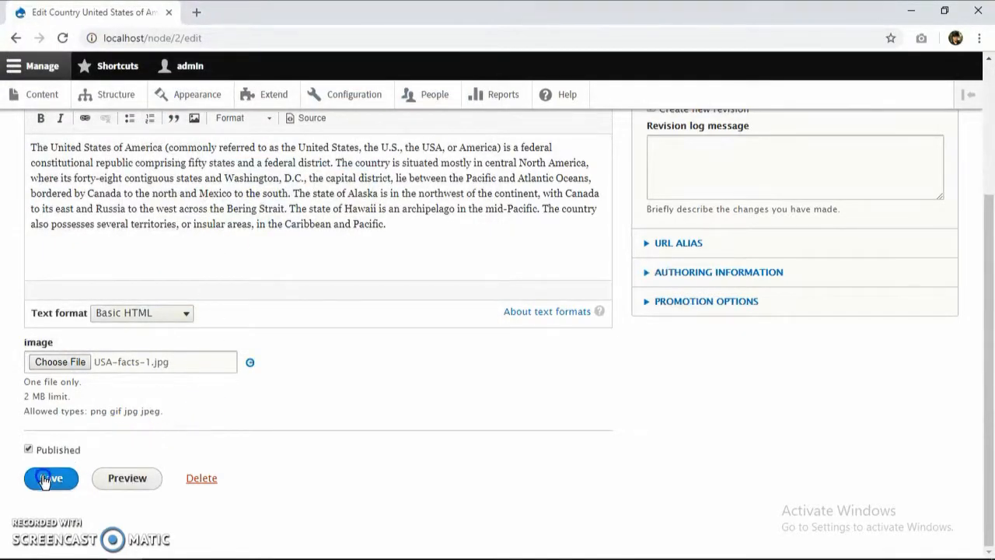
pyautogui.scroll(-1, 74, 456)
pyautogui.click(70, 517)
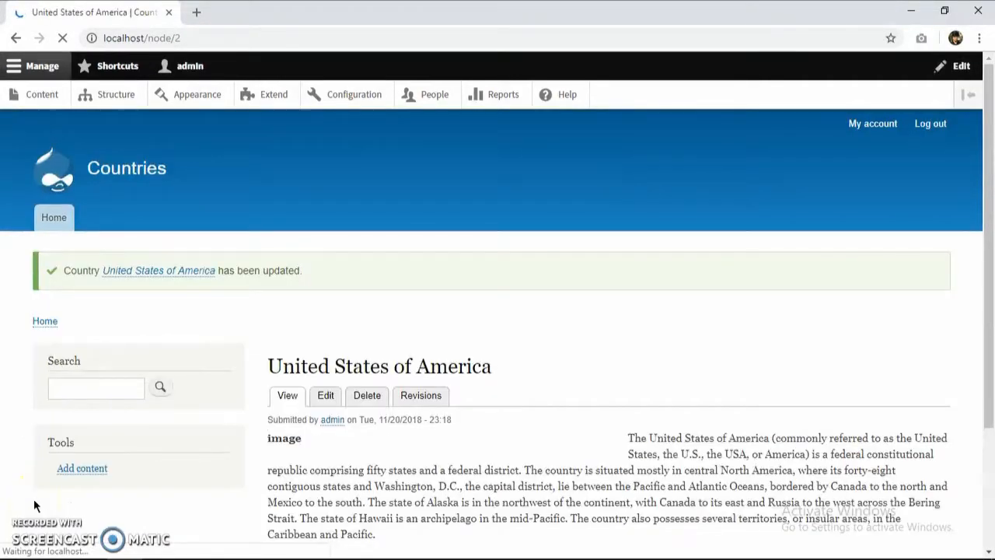
pyautogui.scroll(-2, 337, 304)
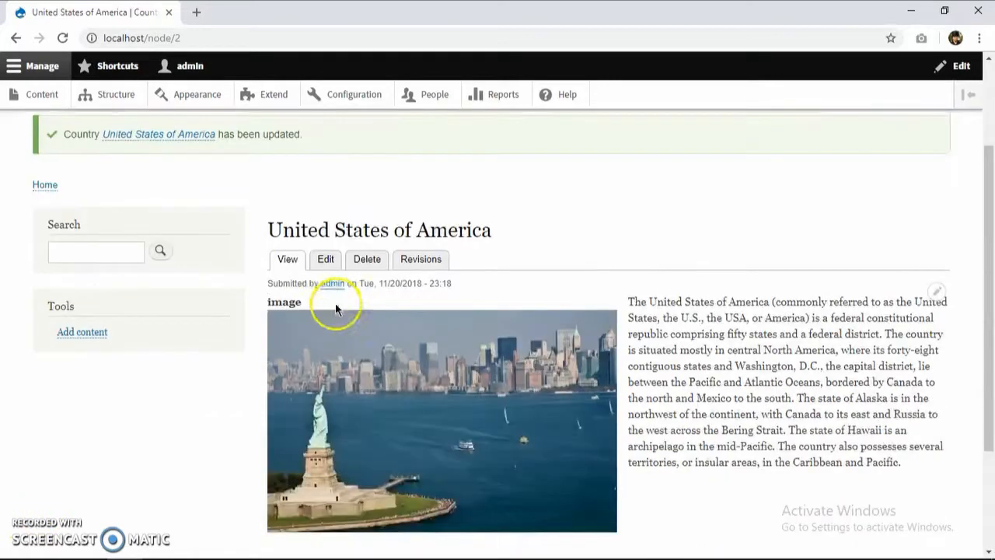
pyautogui.scroll(2, 211, 382)
# Start a new content item of type Country and title it Canada
pyautogui.click(37, 102)
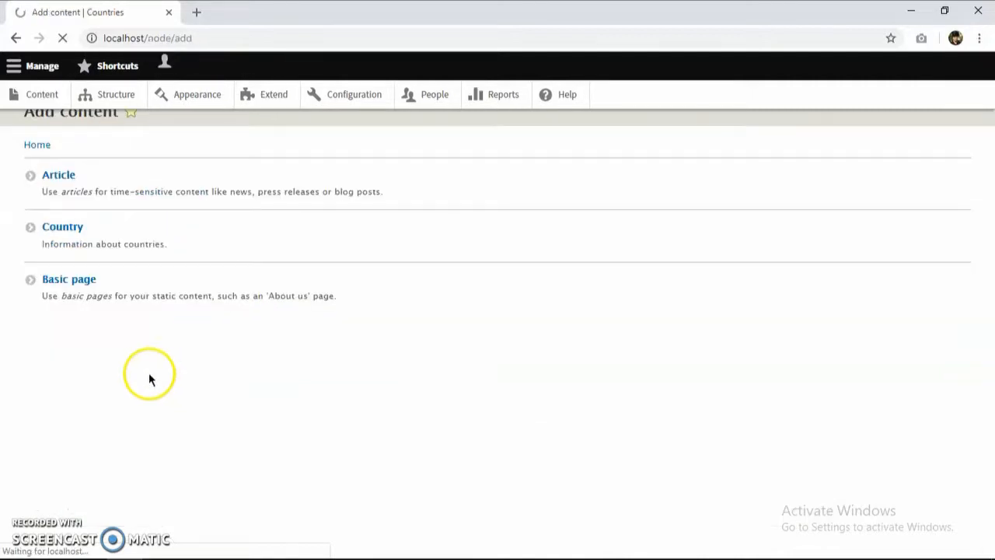
pyautogui.click(114, 258)
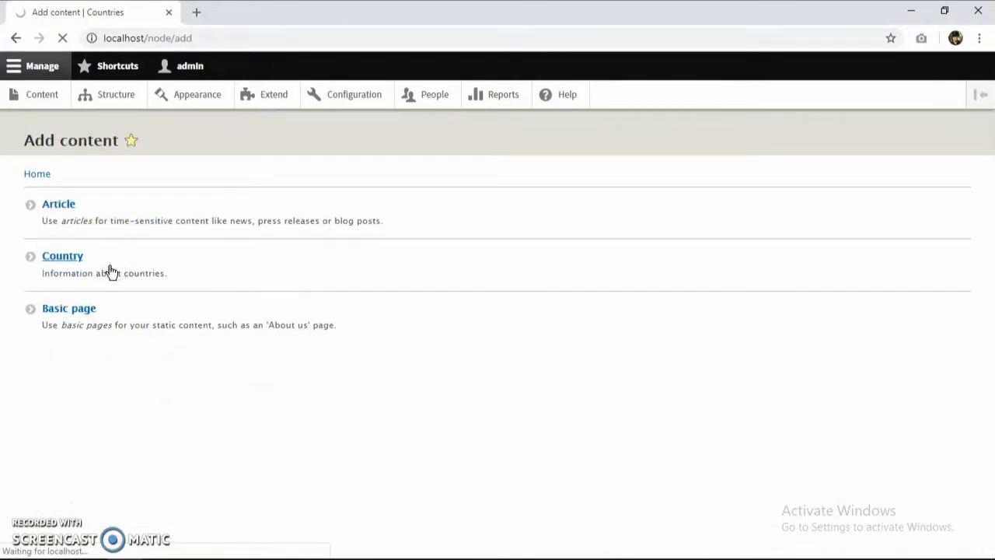
pyautogui.click(129, 222)
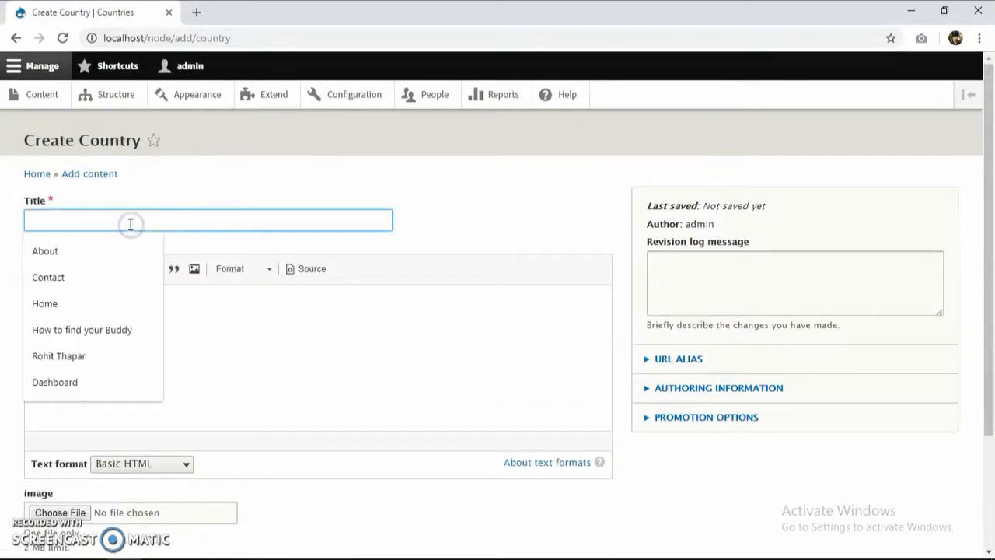
pyautogui.write('Canada')
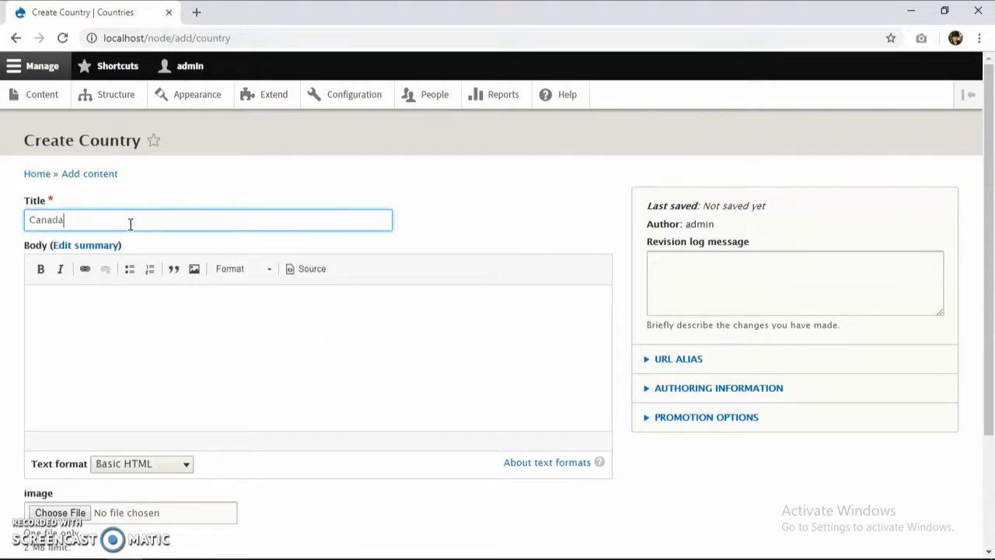
# Copy the Canada paragraph from the countries file in Notepad and paste it into the item's Body in Chrome
pyautogui.click(118, 333)
pyautogui.hotkey('alt', 'Tab')
pyautogui.press('Tab')
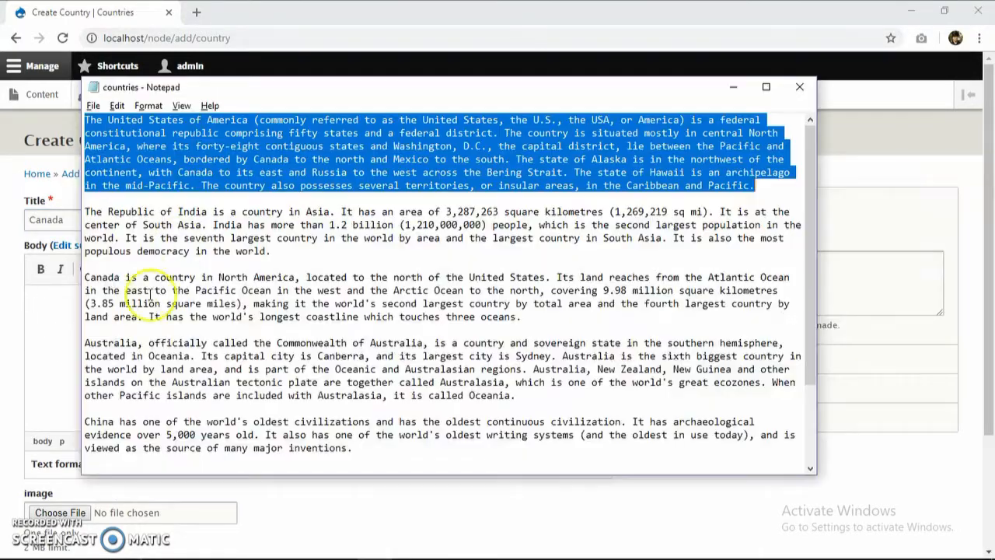
pyautogui.moveTo(523, 316); pyautogui.dragTo(88, 280)
pyautogui.hotkey('ctrl', 'c')
pyautogui.hotkey('alt', 'Tab')
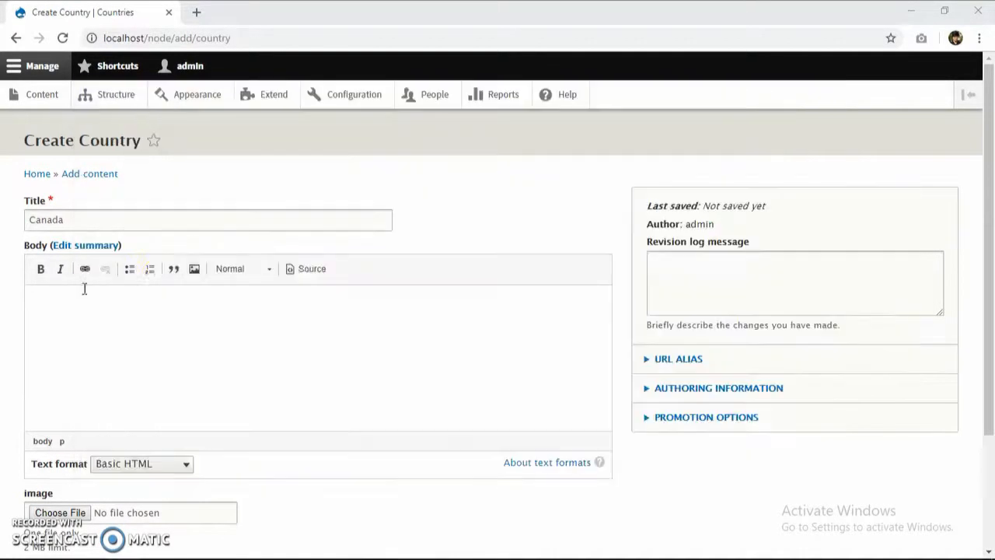
pyautogui.click(223, 319)
pyautogui.hotkey('ctrl', 'v')
# Choose the Canadian-Population-Growth-By-Province-2018 picture for the image field and save the new Canada item
pyautogui.scroll(-2, 171, 426)
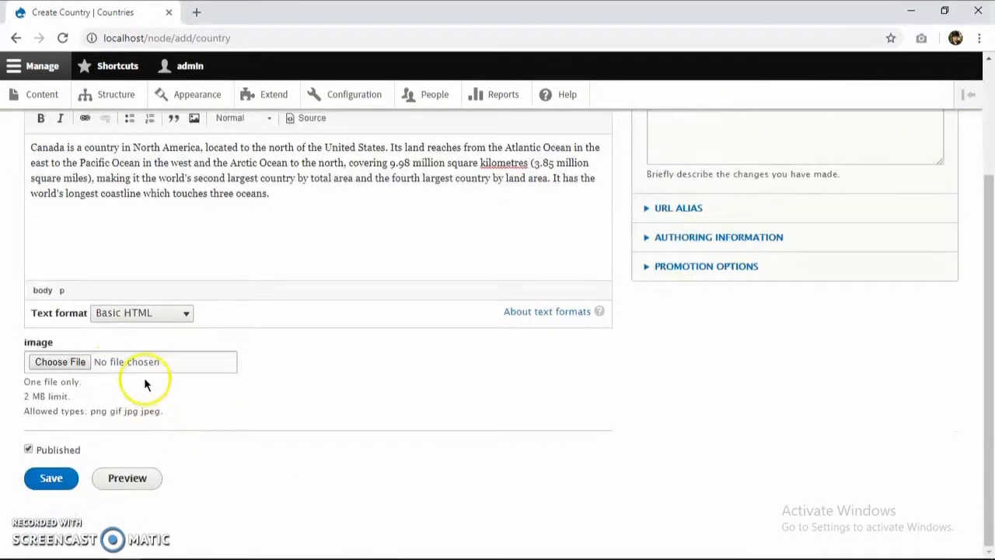
pyautogui.click(76, 356)
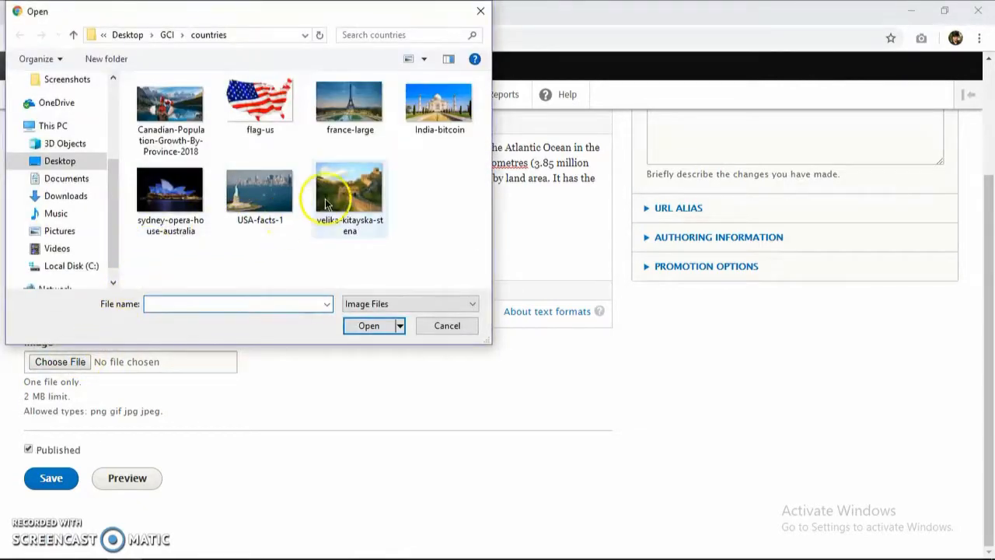
pyautogui.doubleClick(198, 120)
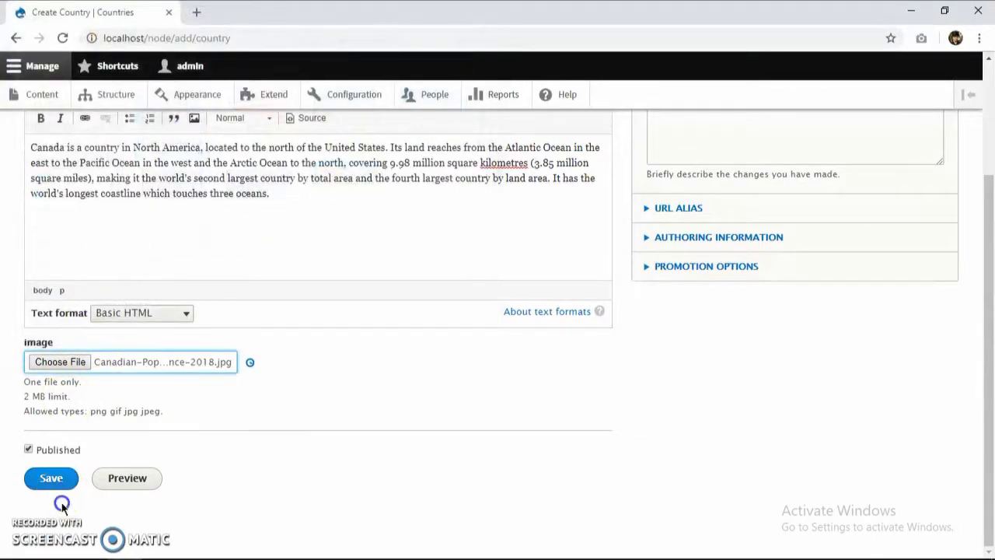
pyautogui.click(51, 478)
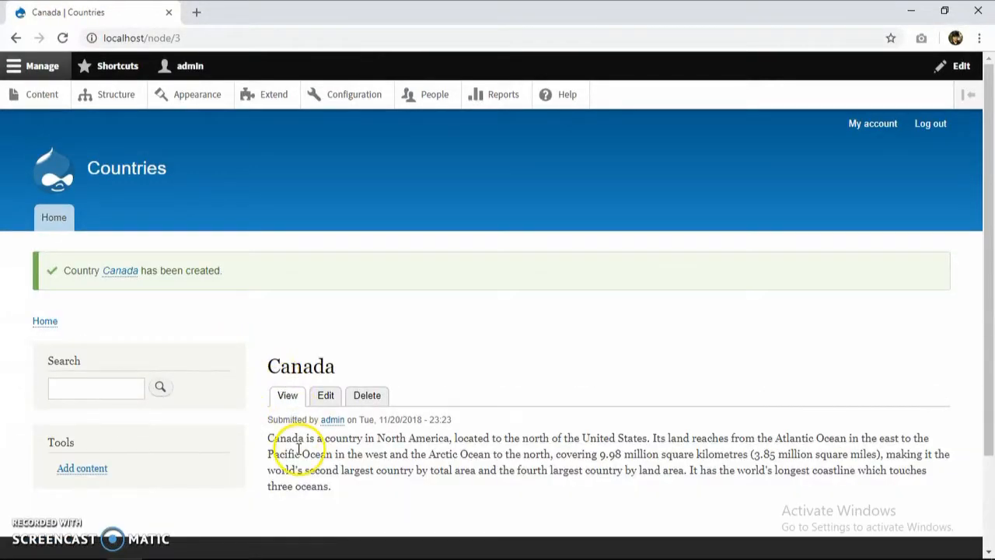
# Edit the Canada item, upload Canadian-Population-Growth-By-Province-2018.jpg to its image field and save the changes
pyautogui.click(326, 398)
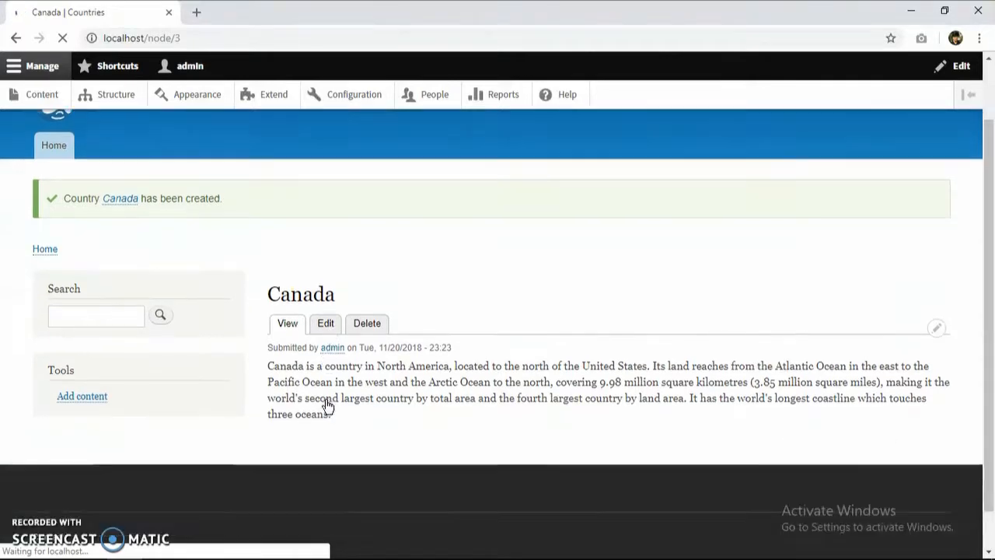
pyautogui.scroll(-3, 268, 369)
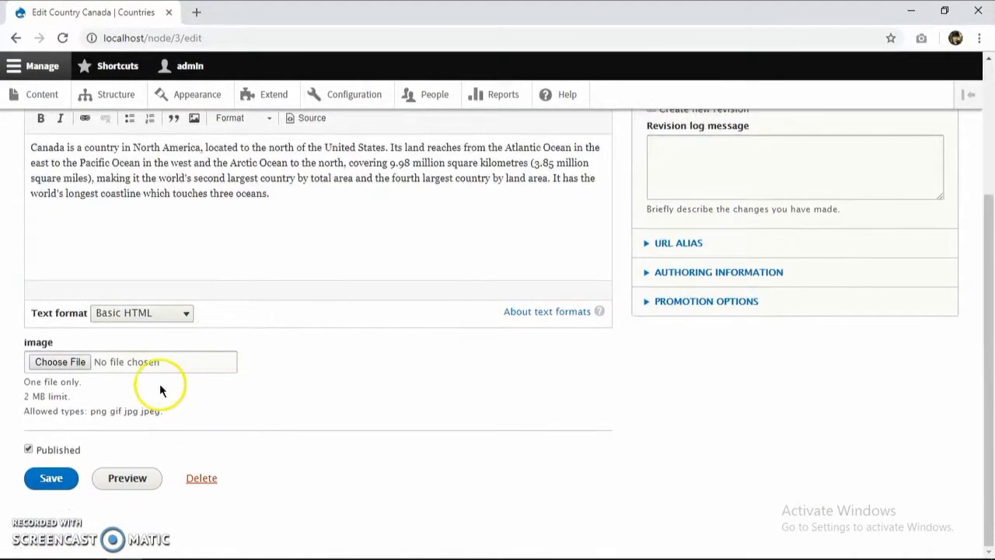
pyautogui.click(82, 361)
pyautogui.doubleClick(192, 103)
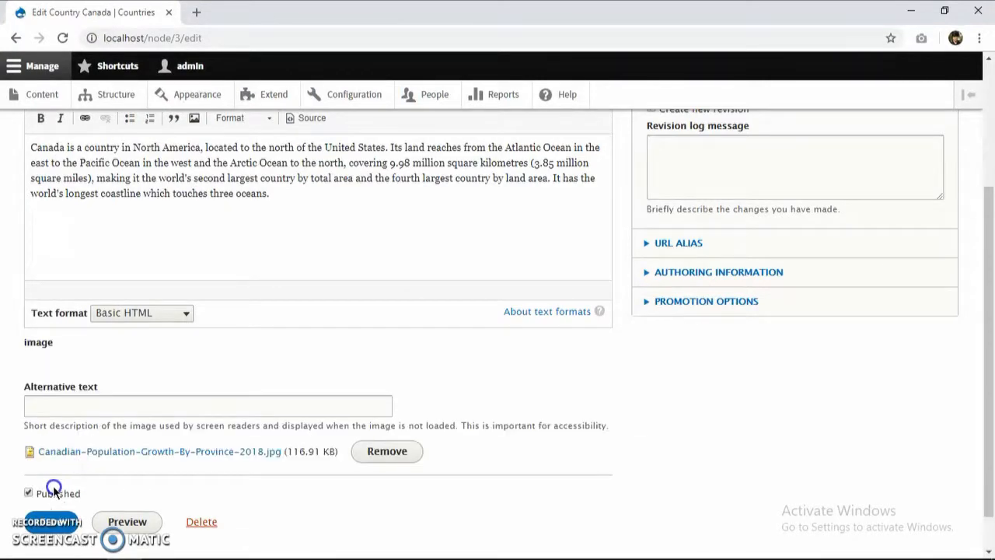
pyautogui.click(69, 507)
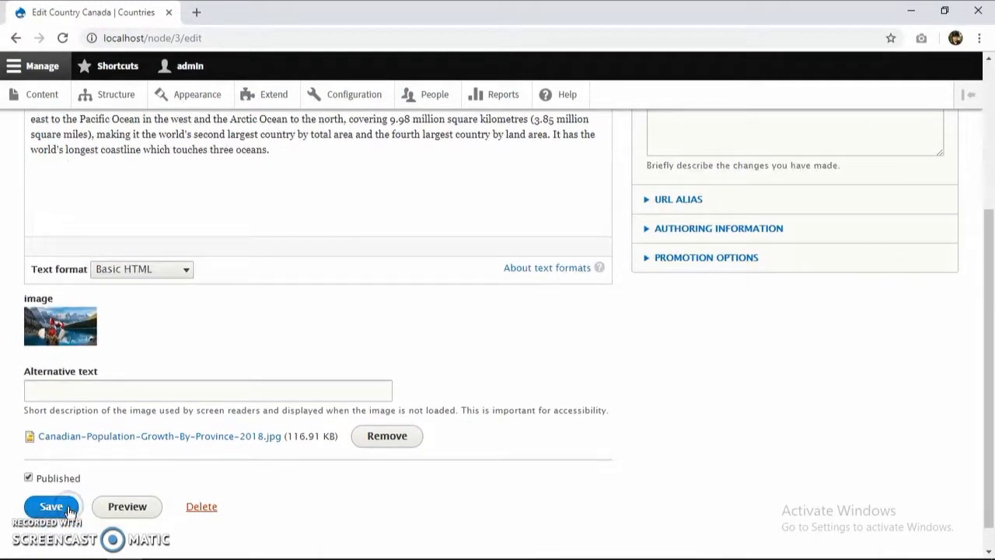
pyautogui.click(270, 352)
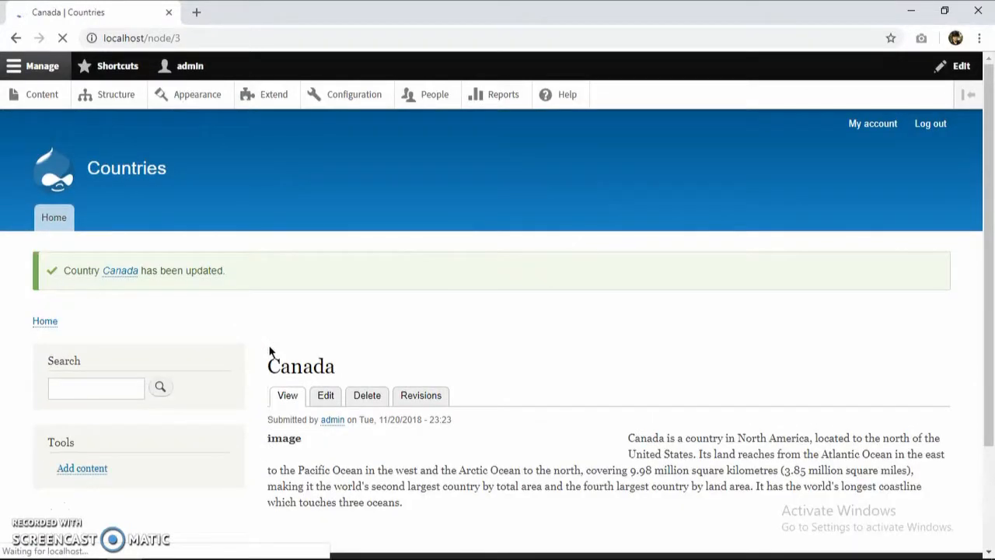
# Start a new content item of type Country and title it China
pyautogui.click(37, 96)
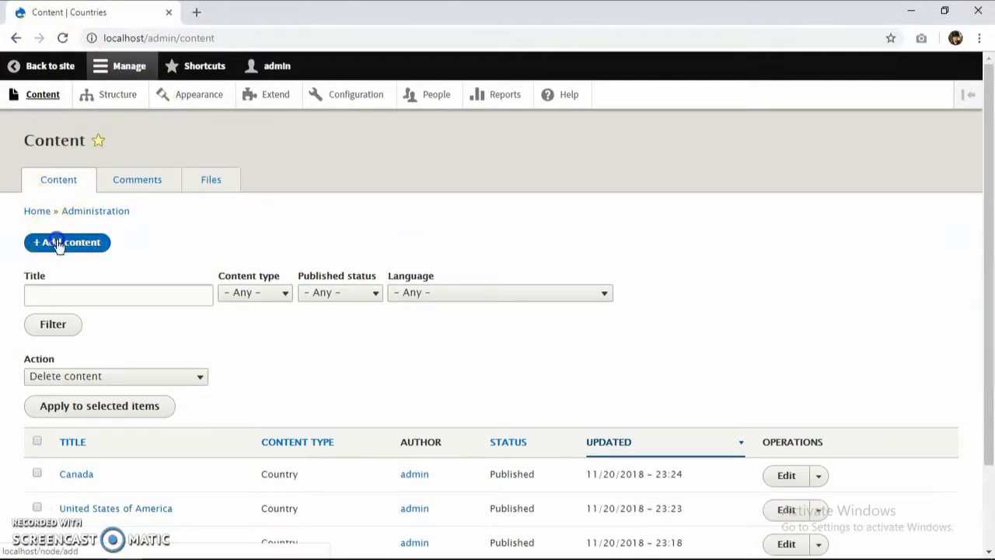
pyautogui.click(64, 248)
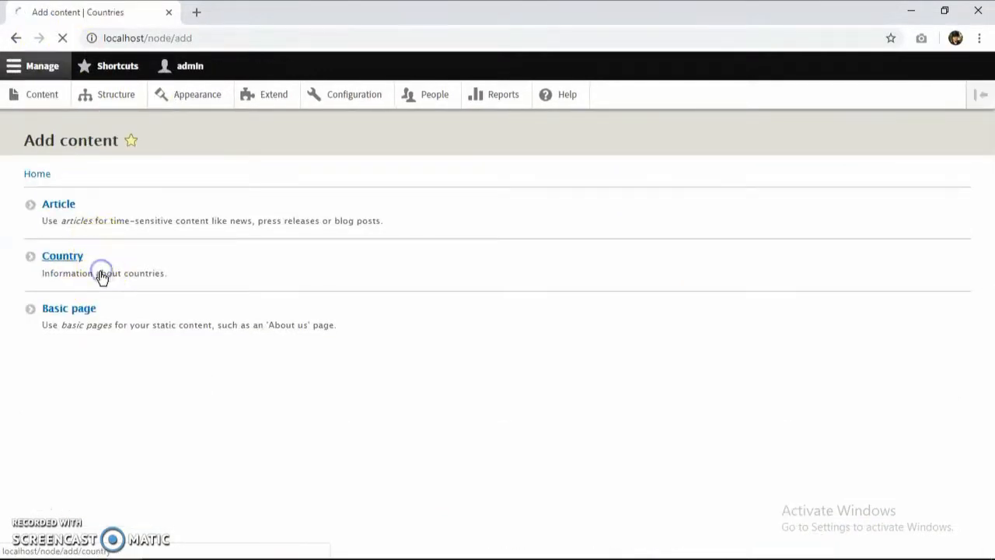
pyautogui.click(103, 223)
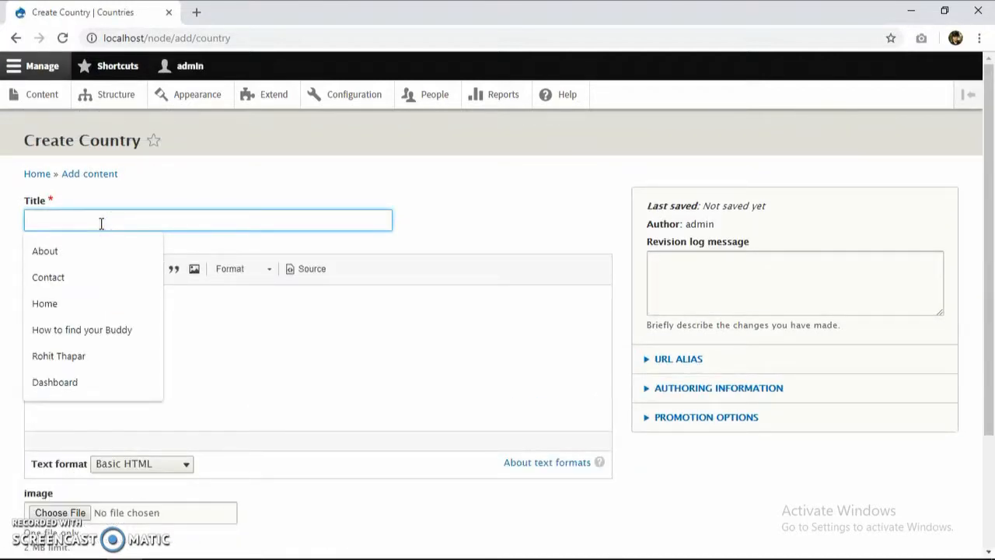
pyautogui.write('C')
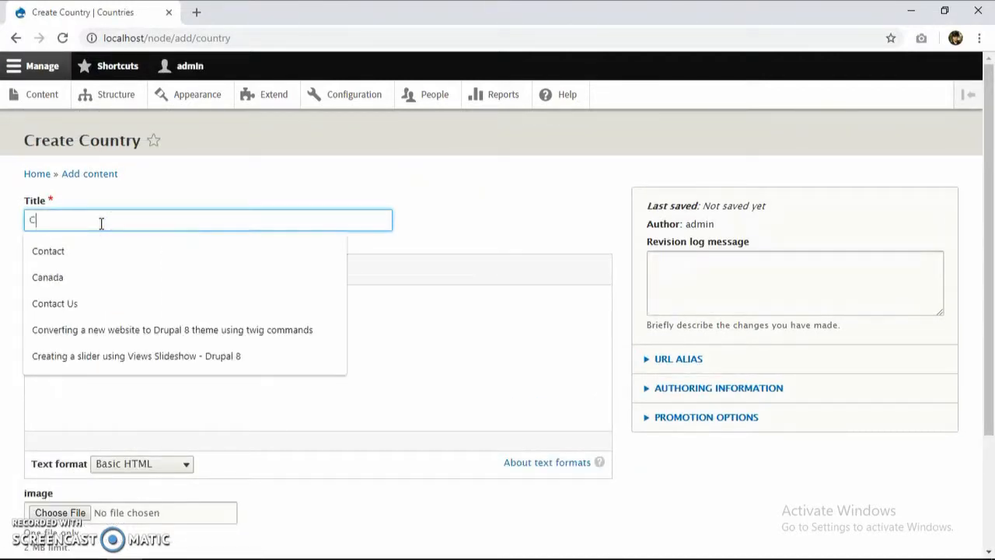
pyautogui.write('hina')
# Copy the China paragraph from the countries file in Notepad and paste it into the item's Body in Chrome
pyautogui.click(136, 396)
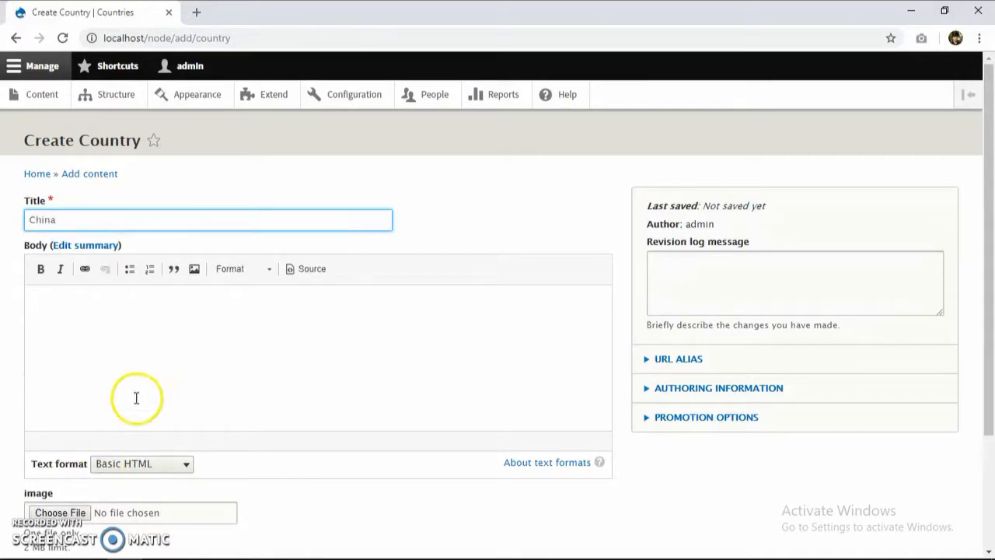
pyautogui.hotkey('alt', 'Tab')
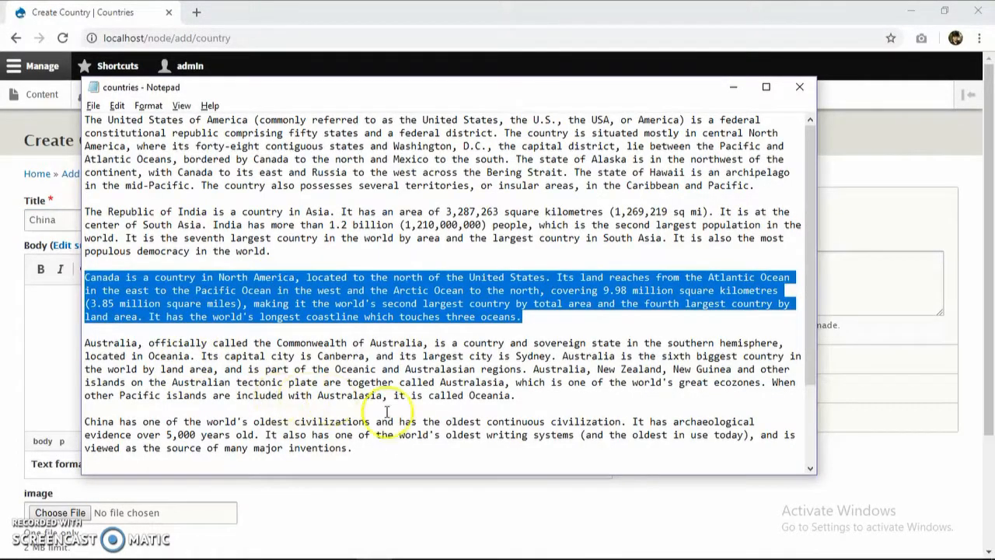
pyautogui.scroll(-2, 366, 428)
pyautogui.moveTo(368, 368); pyautogui.dragTo(98, 342)
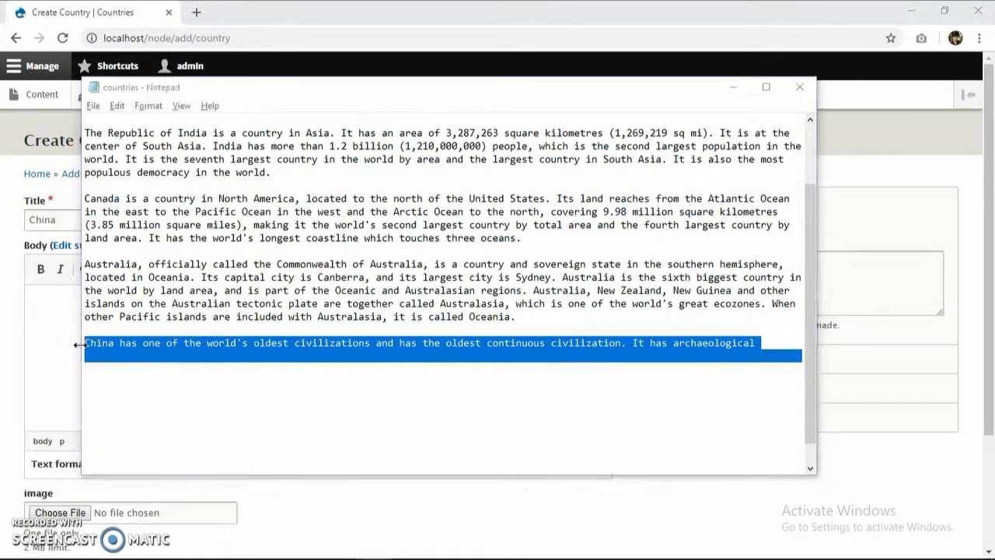
pyautogui.click(119, 343)
pyautogui.write("China has one of the world's oldest civilizations and has the oldest continuous civilization. It has archaeological evidence over 5,000 years old. It also has one of the world's oldest writing systems (and the oldest in use today), and is viewed as the source of many major inventions.")
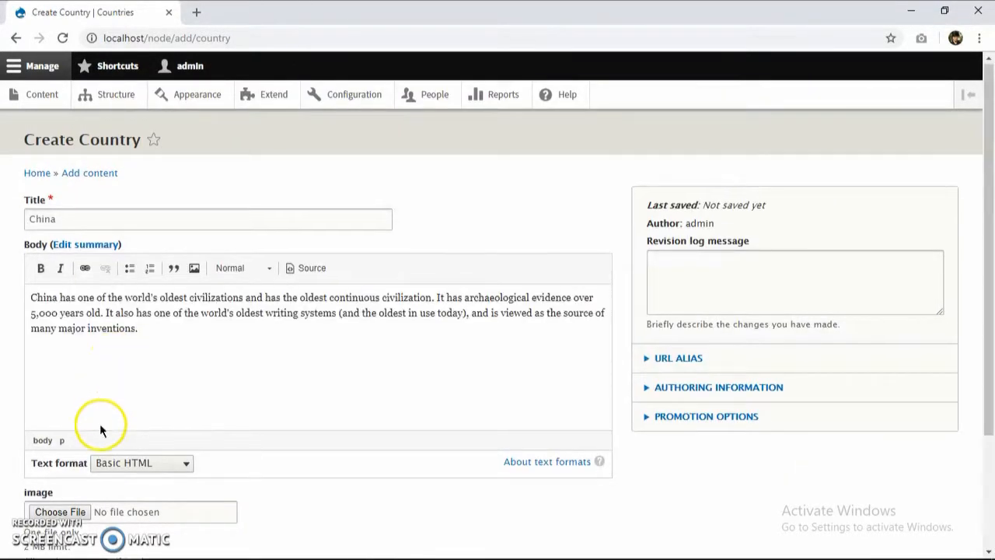
# Upload the velika-kitayska-stena picture to the China item's image field and save the item
pyautogui.scroll(-2, 99, 423)
pyautogui.click(78, 362)
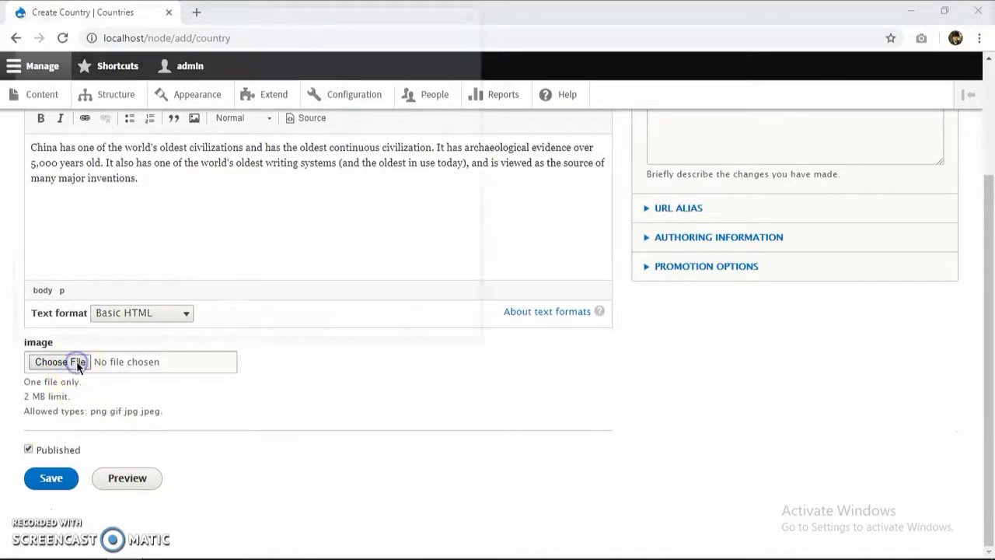
pyautogui.doubleClick(349, 189)
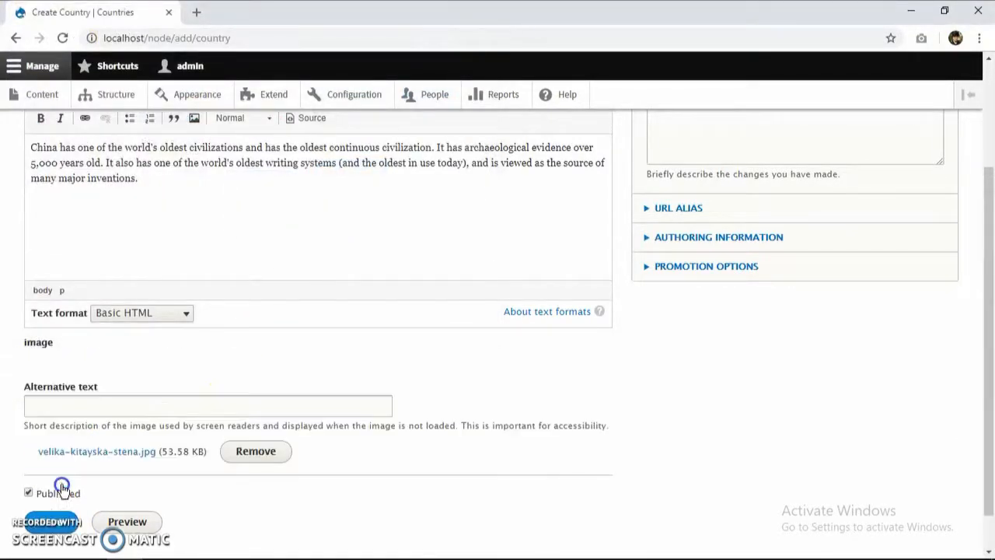
pyautogui.click(69, 522)
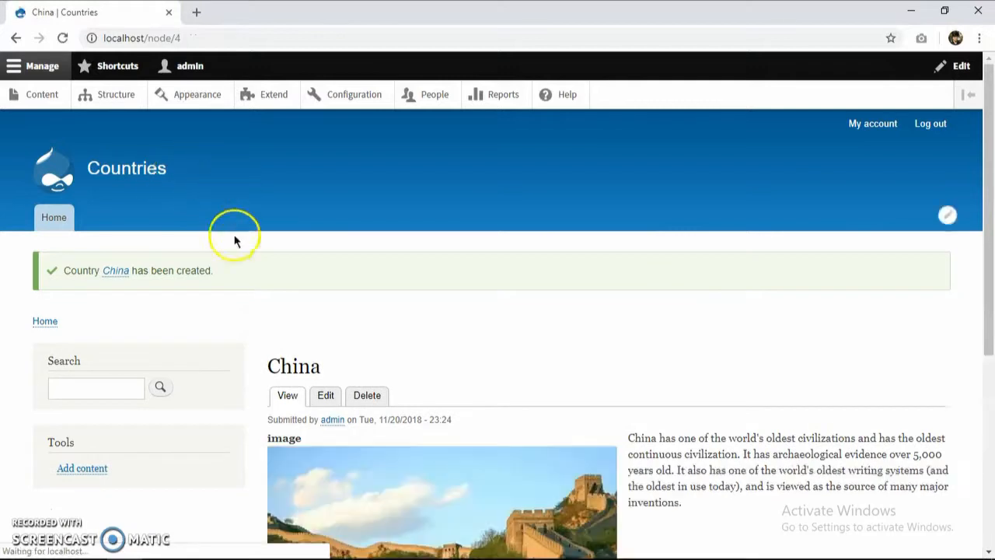
# Start a new content item of type Country and title it Australia
pyautogui.click(42, 94)
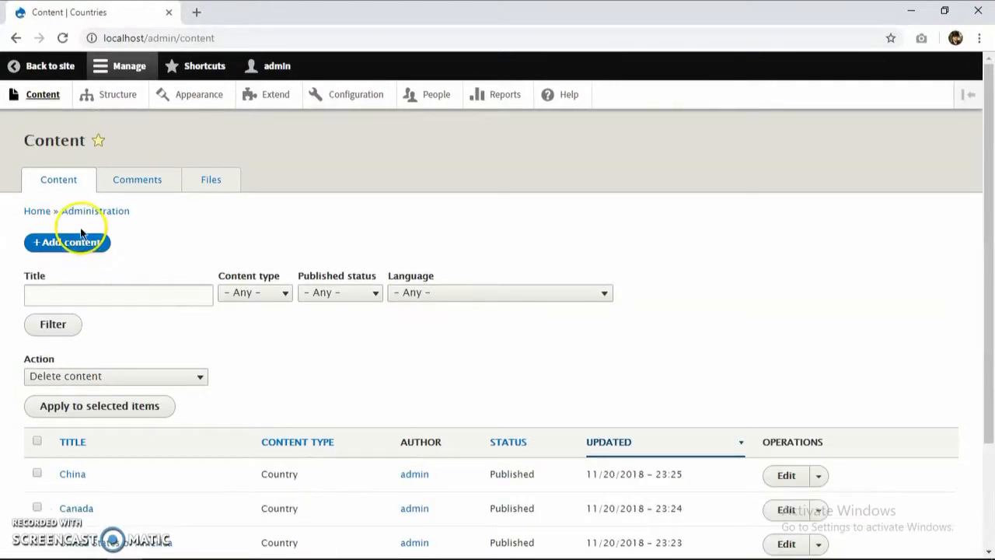
pyautogui.click(79, 244)
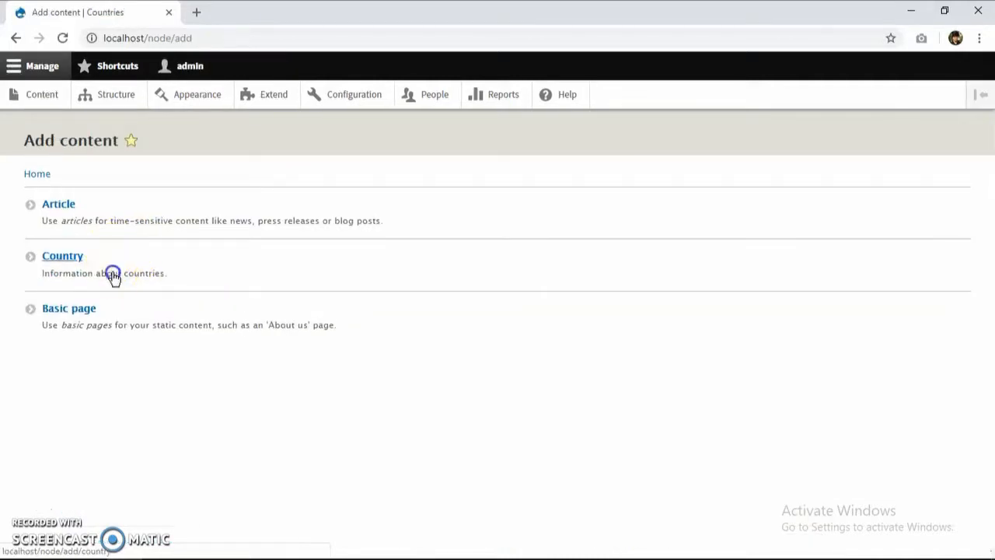
pyautogui.click(114, 274)
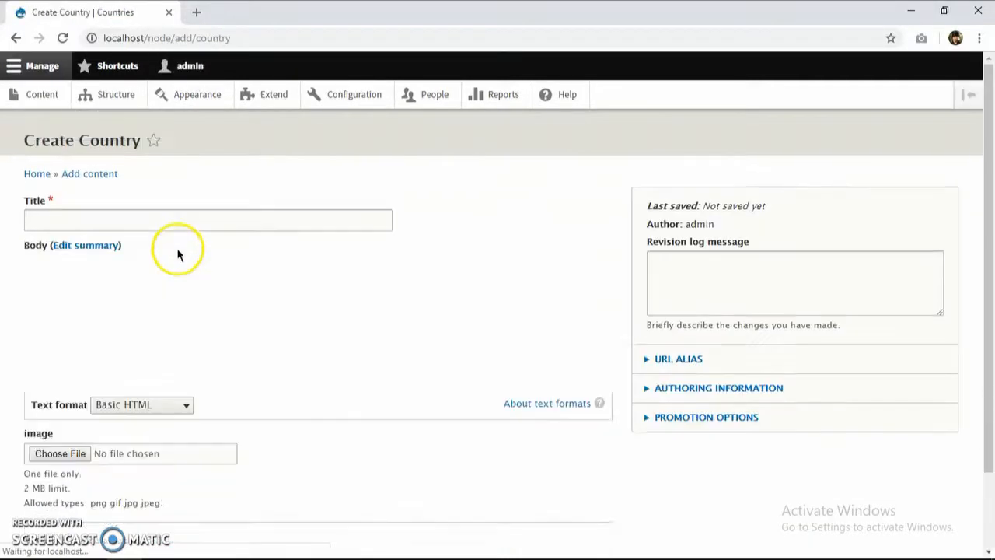
pyautogui.click(191, 224)
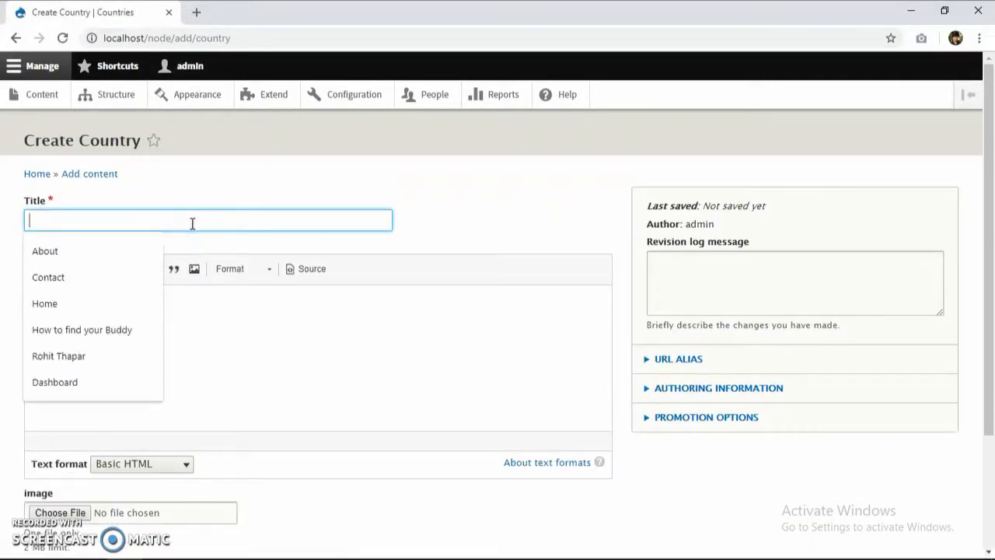
pyautogui.write('Australia')
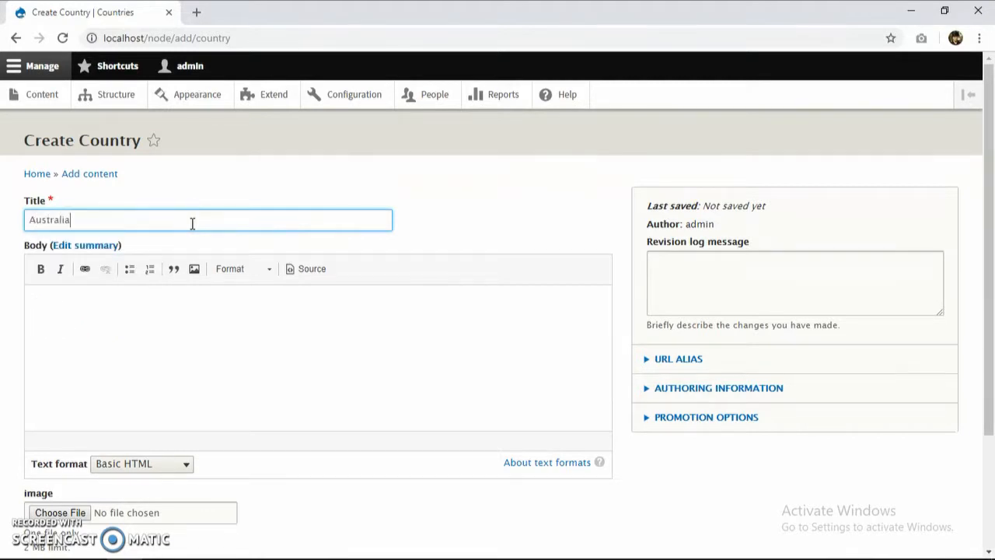
# Copy the Australia paragraph from the countries file in Notepad and paste it into the item's Body in Chrome
pyautogui.click(184, 415)
pyautogui.hotkey('alt', 'Tab')
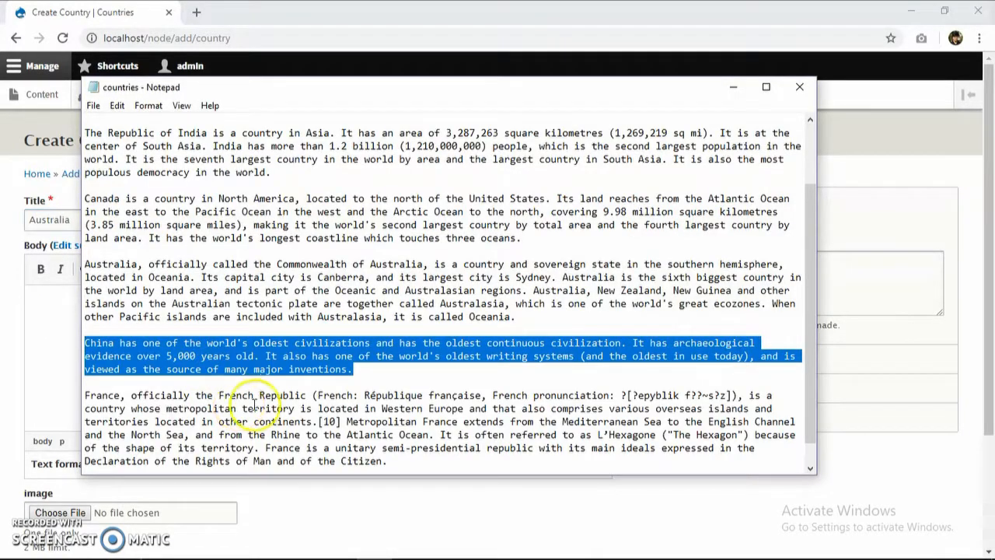
pyautogui.scroll(-1, 311, 412)
pyautogui.moveTo(515, 290); pyautogui.dragTo(82, 238)
pyautogui.hotkey('ctrl', 'c')
pyautogui.hotkey('alt', 'Tab')
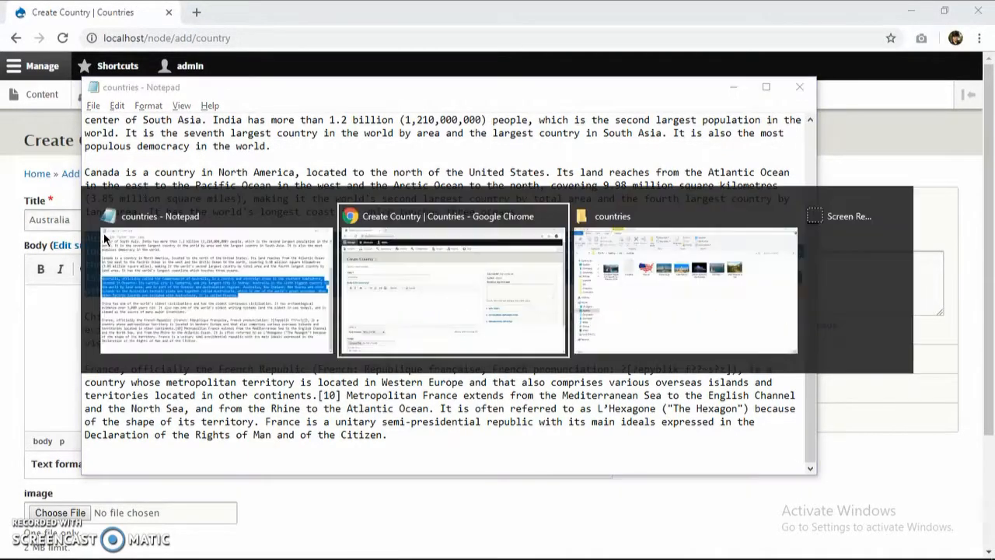
pyautogui.click(114, 326)
pyautogui.hotkey('ctrl', 'v')
# Upload the sydney-opera-house-australia picture to the Australia item's image field and save the item
pyautogui.scroll(-3, 99, 382)
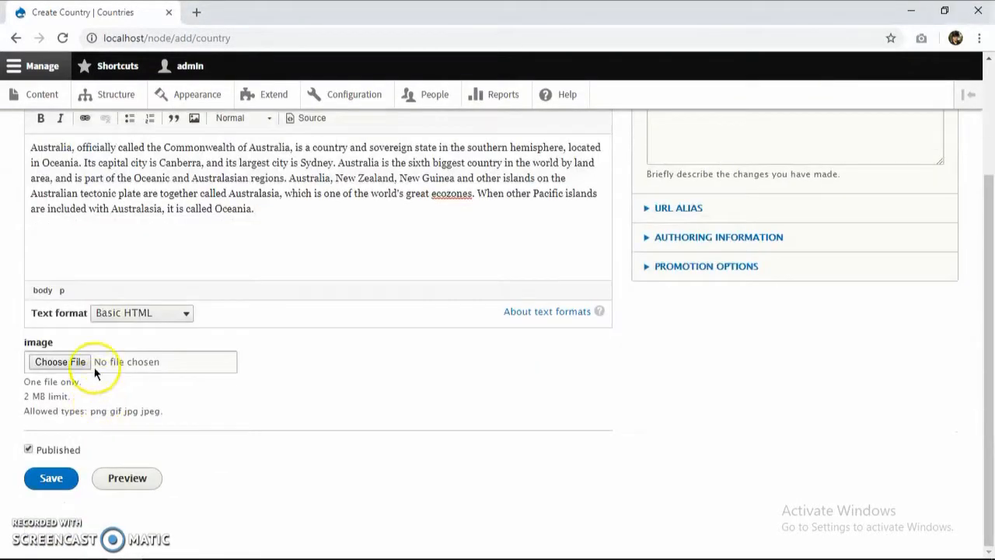
pyautogui.click(82, 359)
pyautogui.click(206, 200)
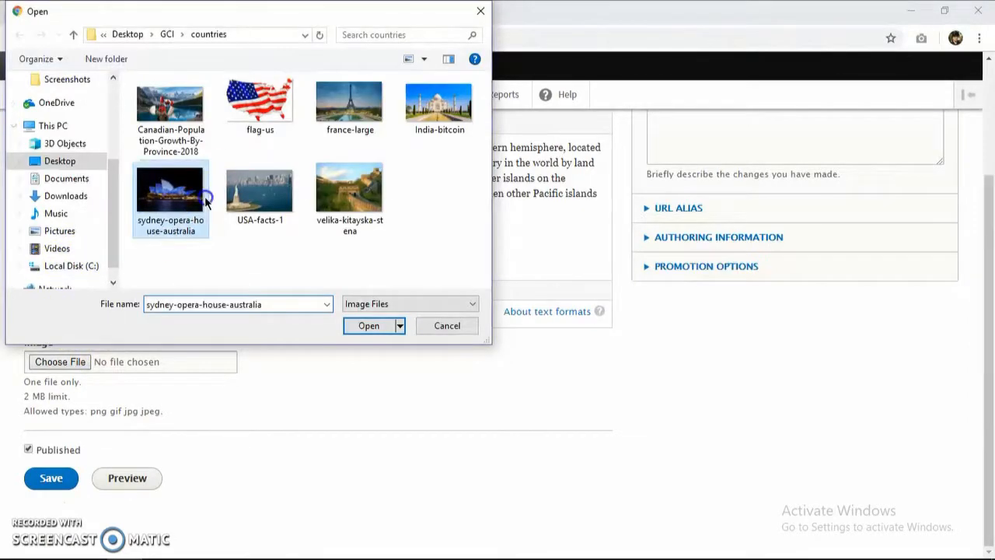
pyautogui.doubleClick(169, 225)
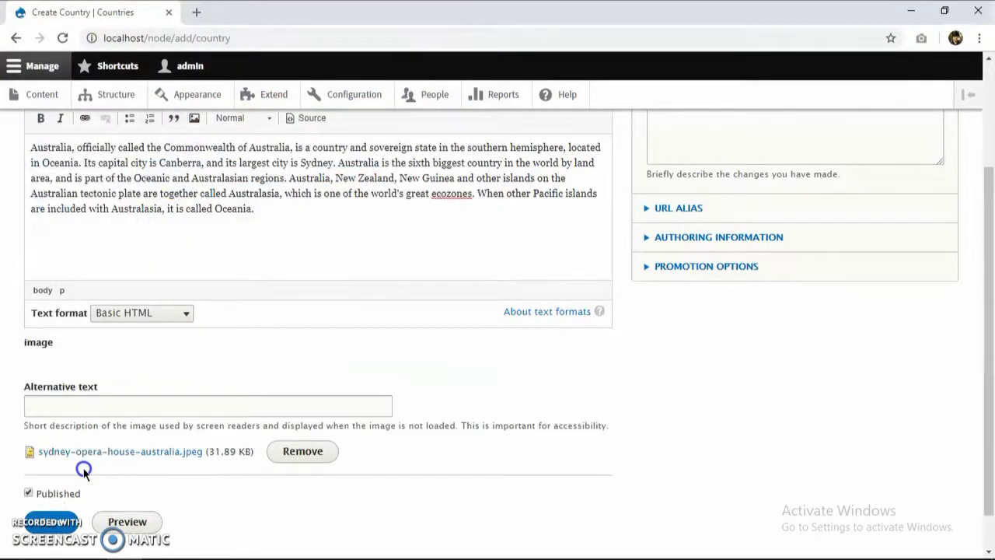
pyautogui.click(60, 514)
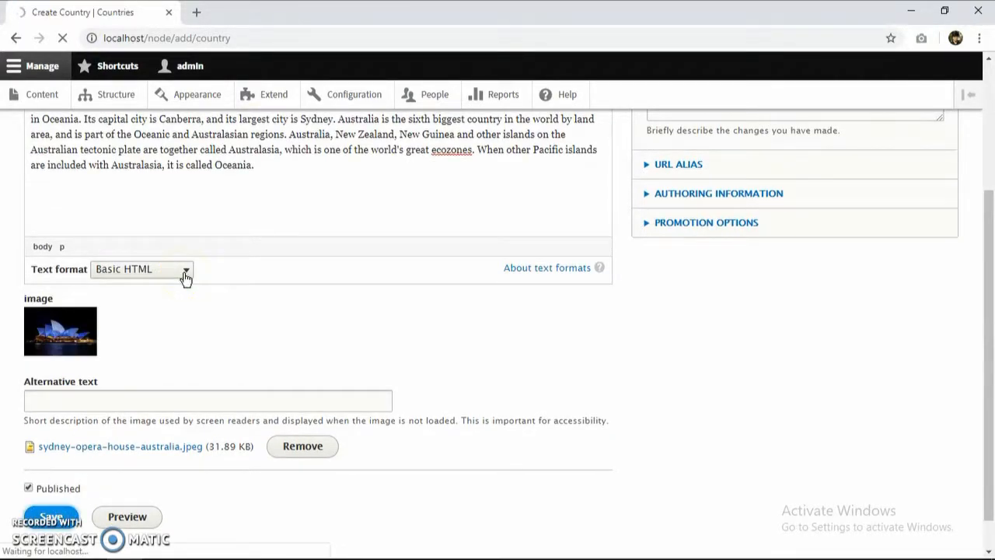
pyautogui.scroll(-1, 264, 267)
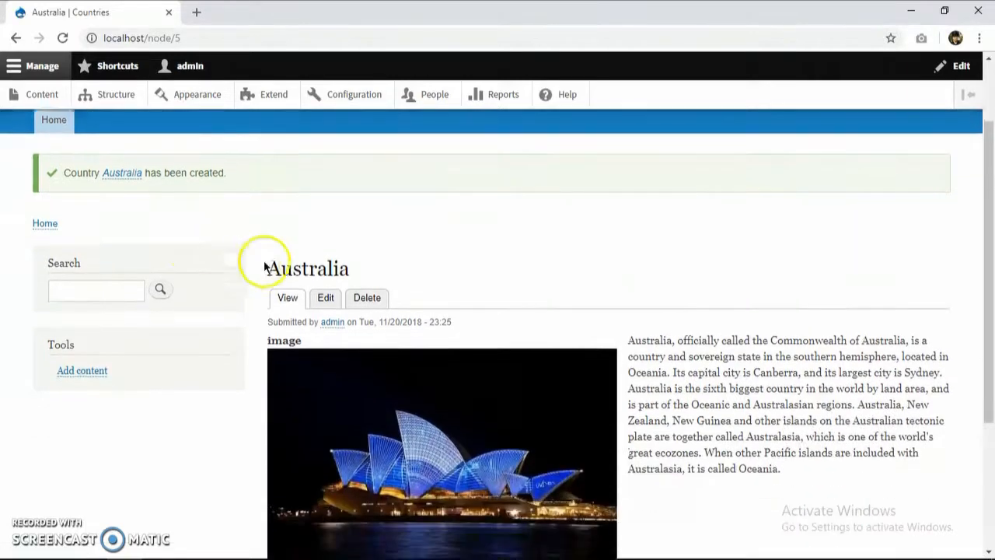
pyautogui.scroll(-2, 264, 268)
pyautogui.scroll(3, 238, 267)
# Start a new content item of type Country and title it France
pyautogui.click(43, 93)
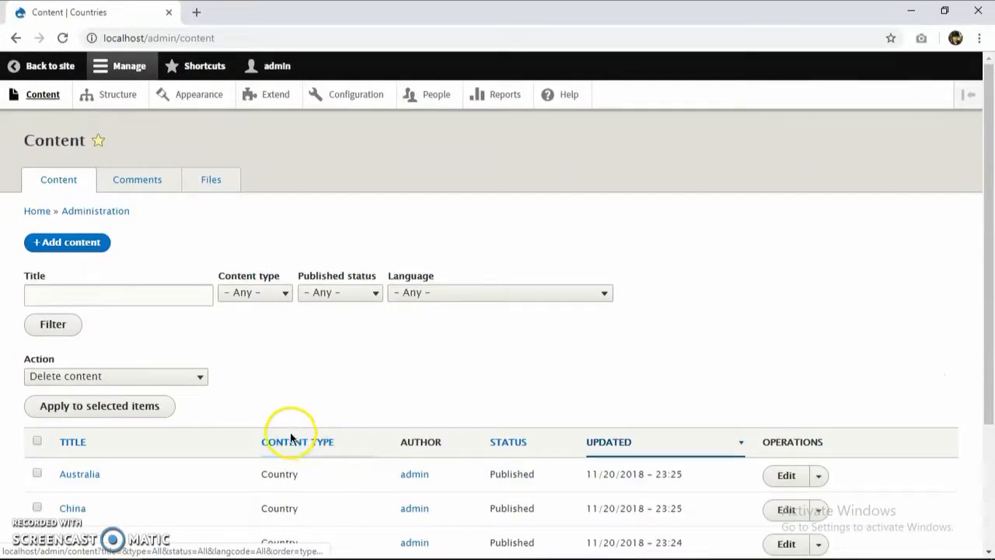
pyautogui.click(84, 243)
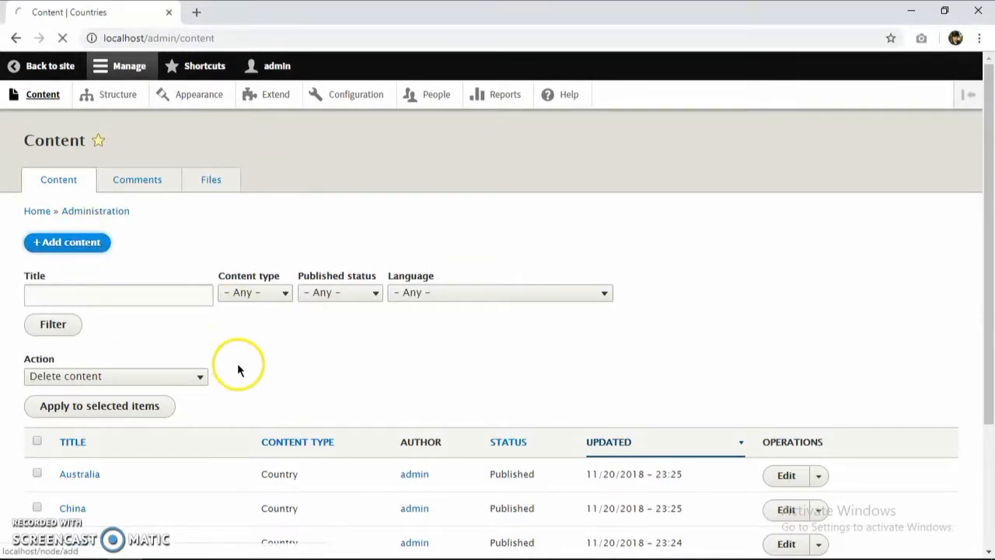
pyautogui.click(128, 257)
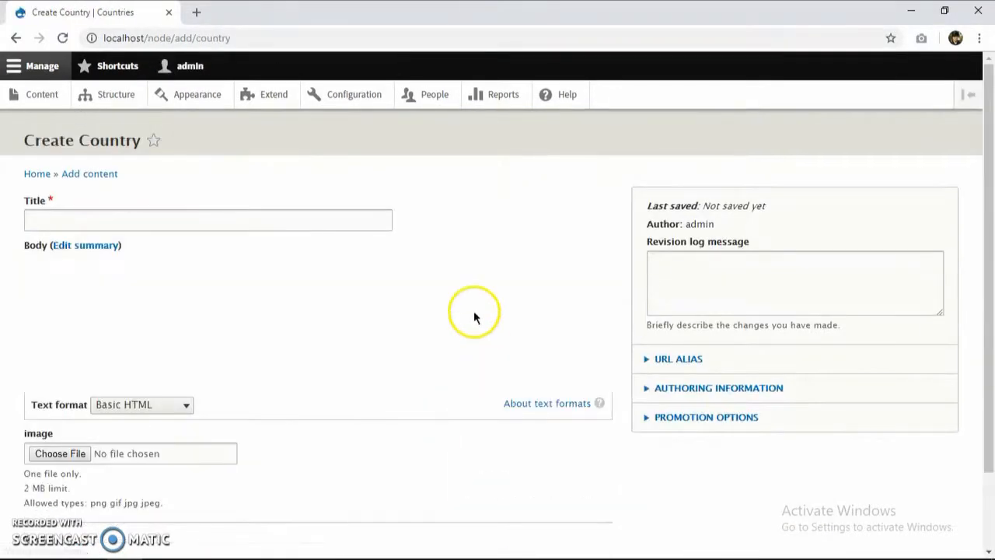
pyautogui.click(214, 224)
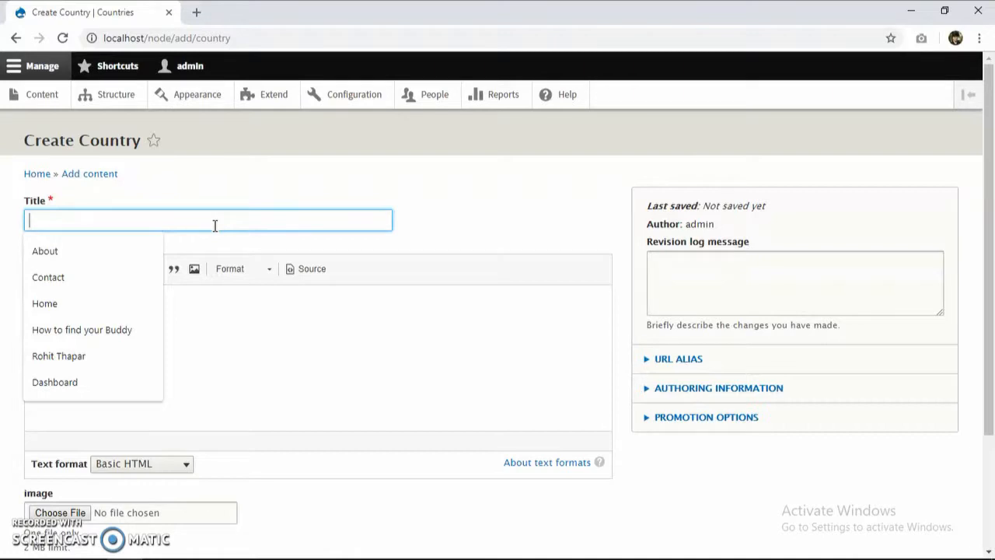
pyautogui.write('France')
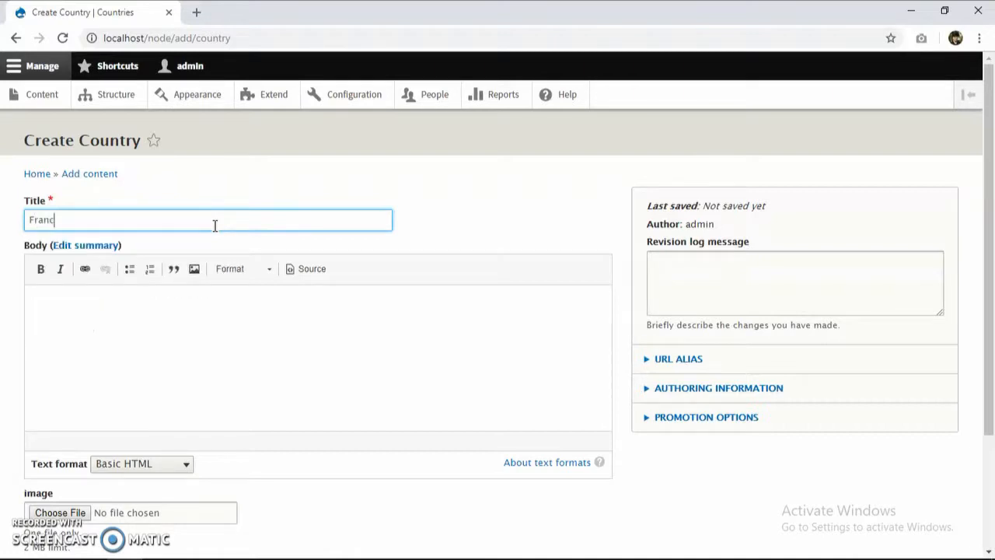
# Copy the France paragraph from the countries file in Notepad and paste it into the item's Body in Chrome
pyautogui.hotkey('alt', 'Tab')
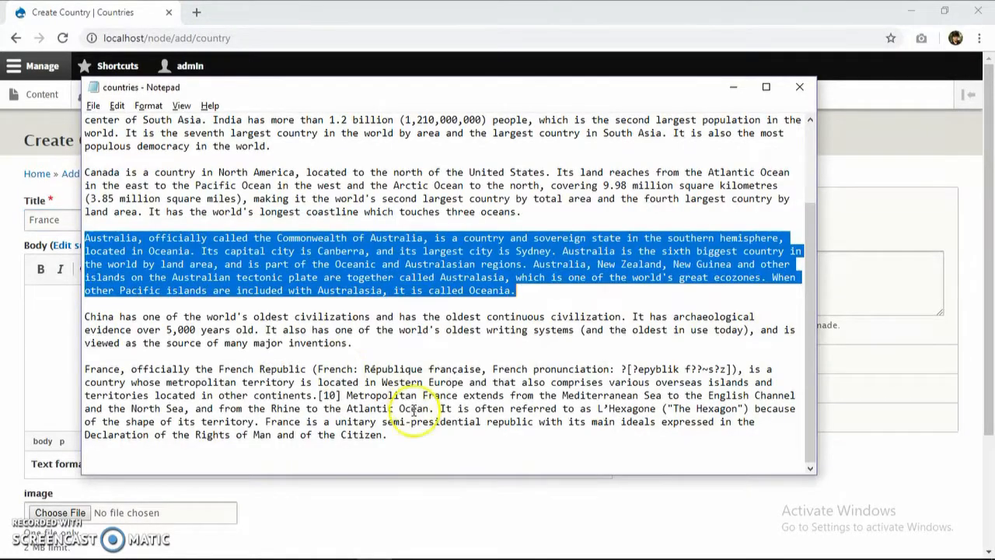
pyautogui.moveTo(388, 434); pyautogui.dragTo(87, 371)
pyautogui.hotkey('ctrl', 'c')
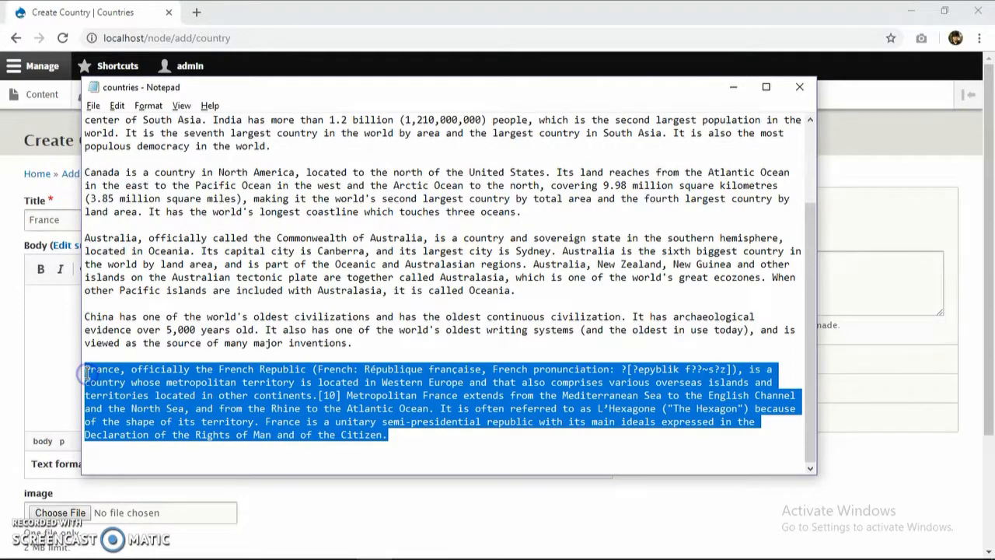
pyautogui.hotkey('alt', 'Tab')
pyautogui.hotkey('ctrl', 'v')
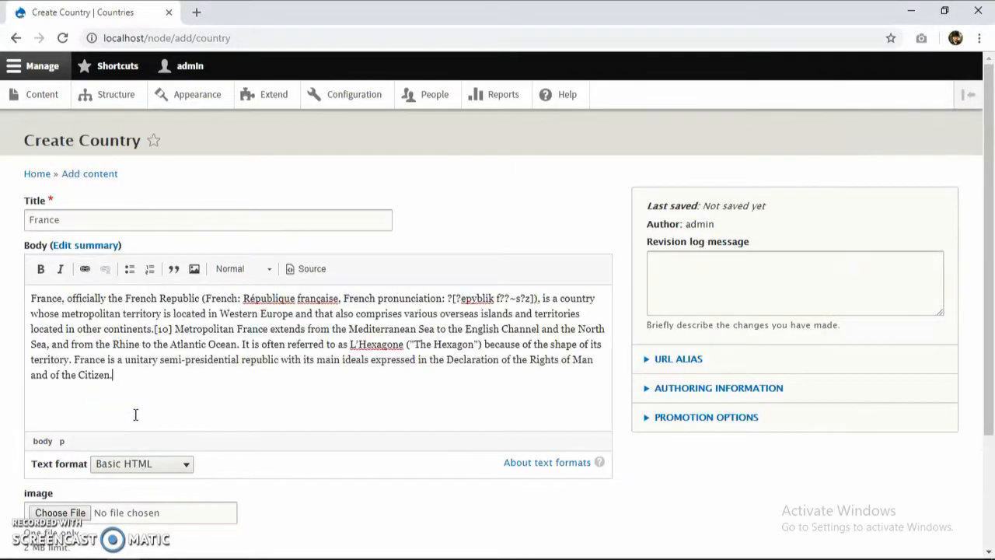
# Upload the france-large picture to the France item's image field and save the item
pyautogui.scroll(-2, 136, 413)
pyautogui.click(77, 369)
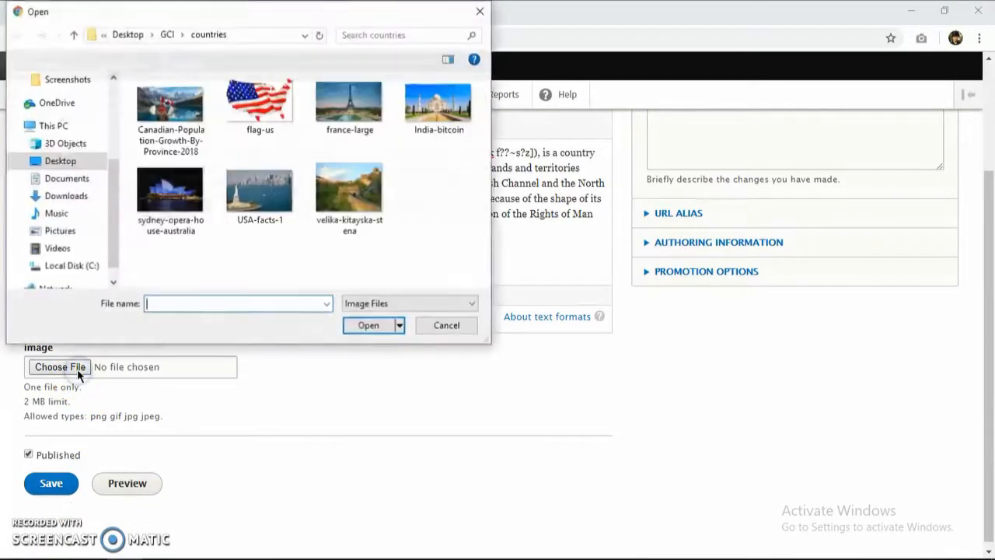
pyautogui.click(337, 105)
pyautogui.doubleClick(337, 105)
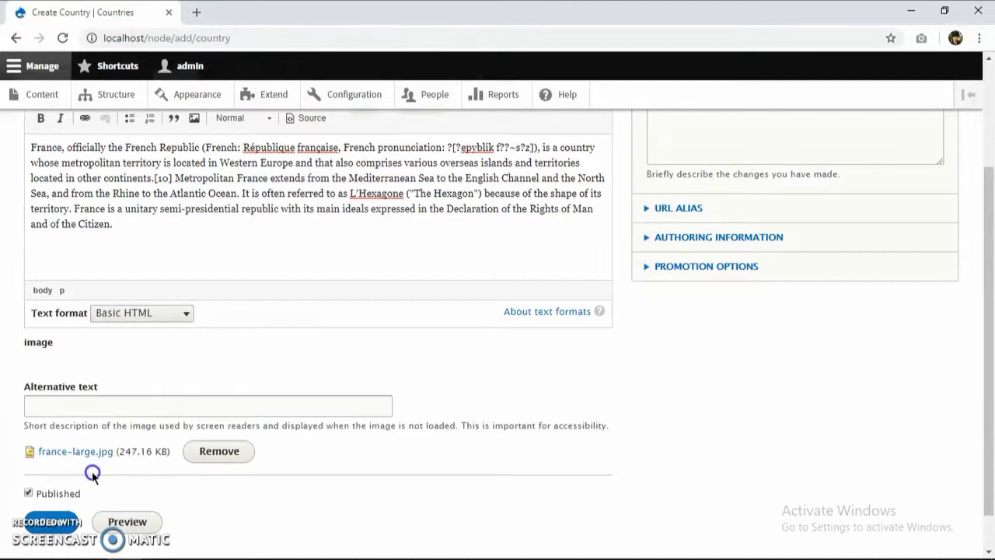
pyautogui.click(68, 479)
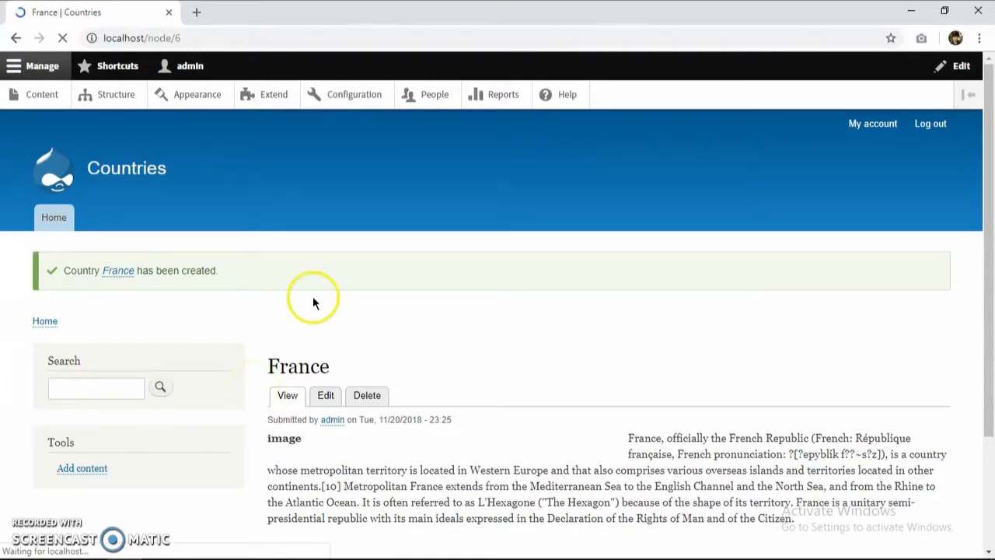
pyautogui.scroll(-1, 326, 378)
pyautogui.scroll(1, 286, 364)
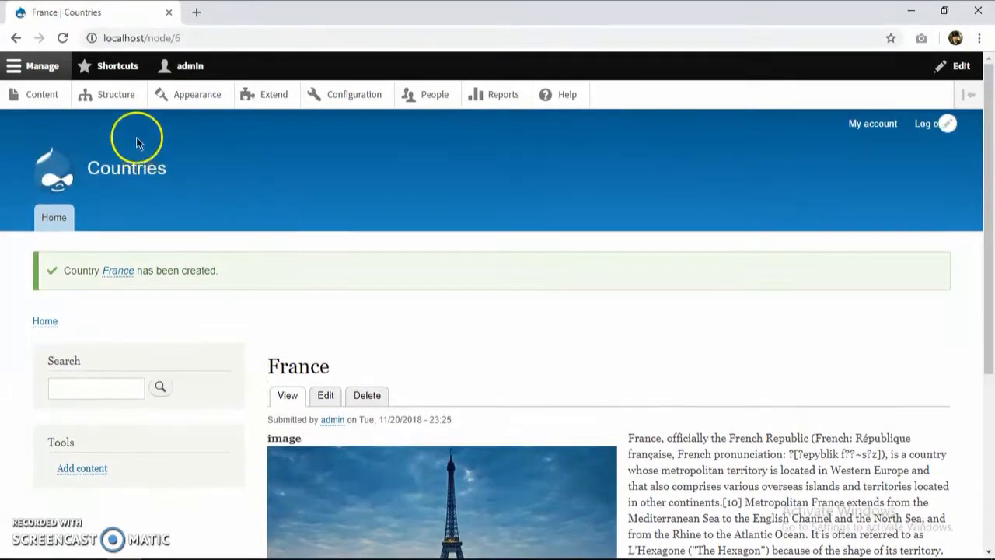
# Set the image field's label to Hidden in the Country content type's default display and save the settings
pyautogui.click(128, 97)
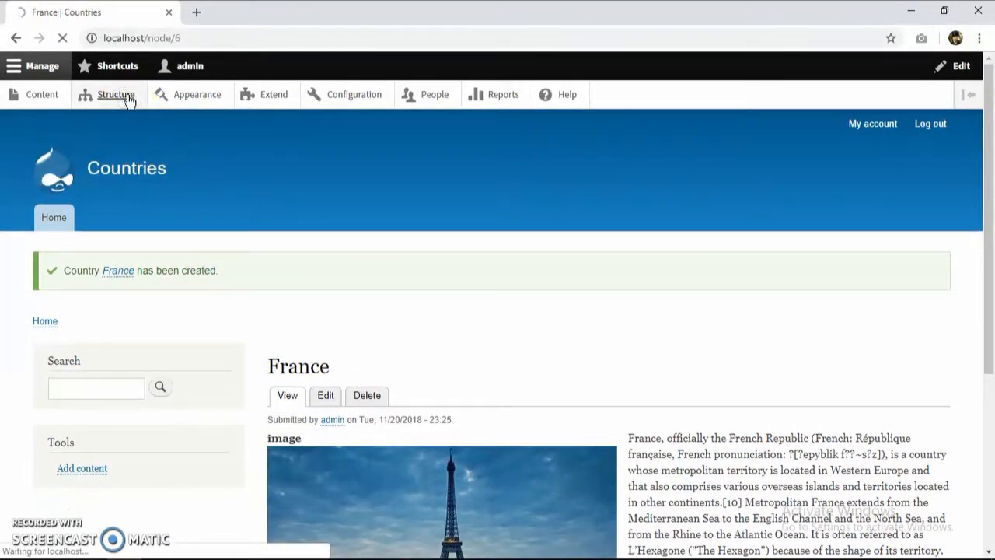
pyautogui.scroll(-1, 187, 233)
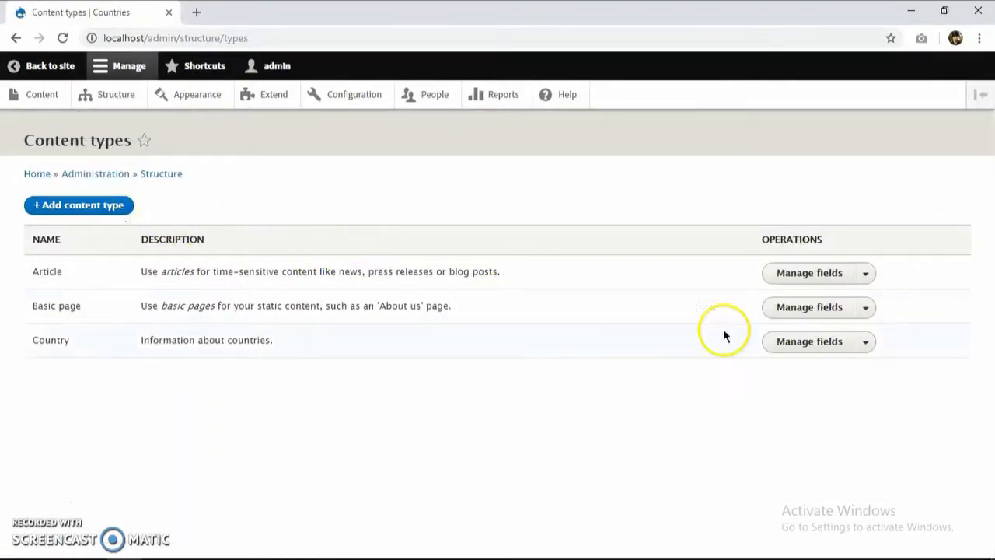
pyautogui.click(835, 312)
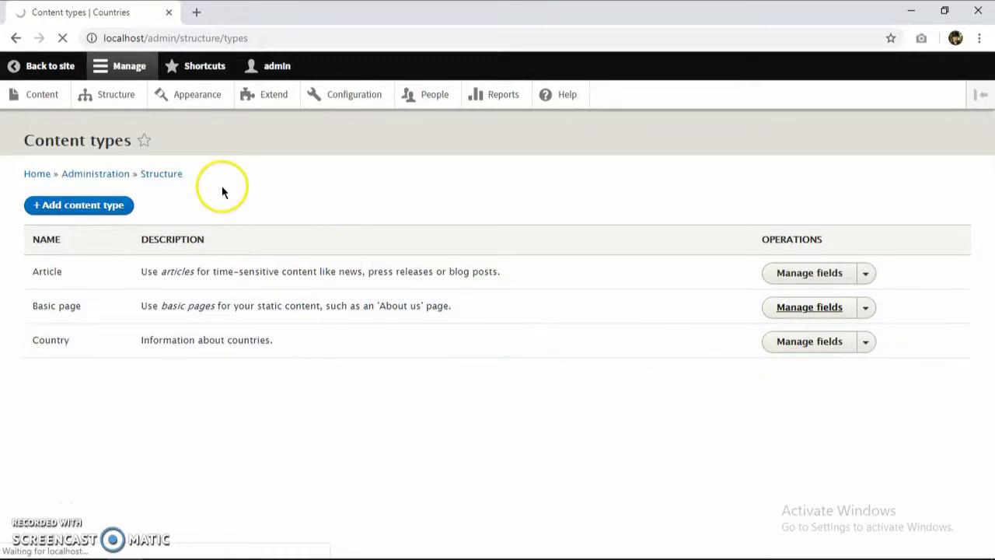
pyautogui.click(16, 37)
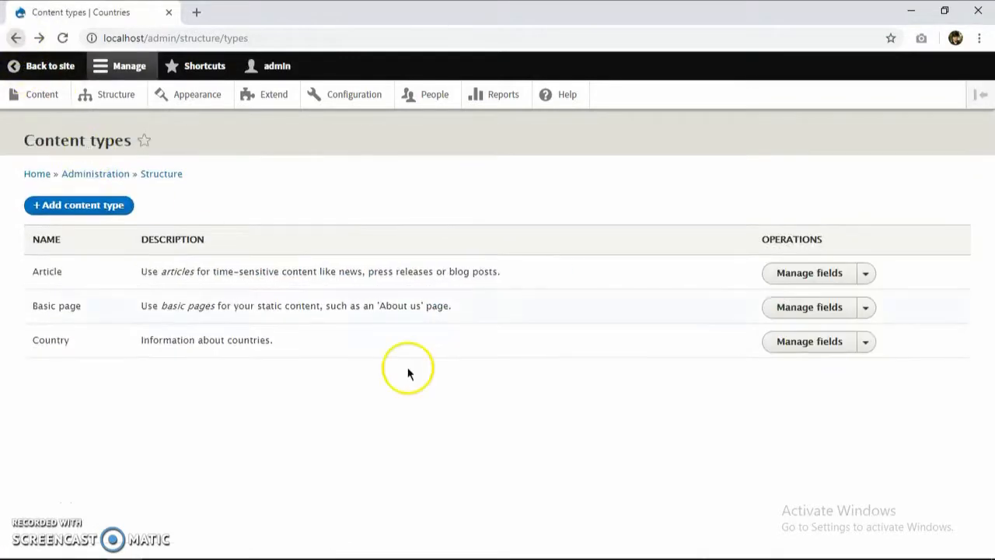
pyautogui.click(810, 346)
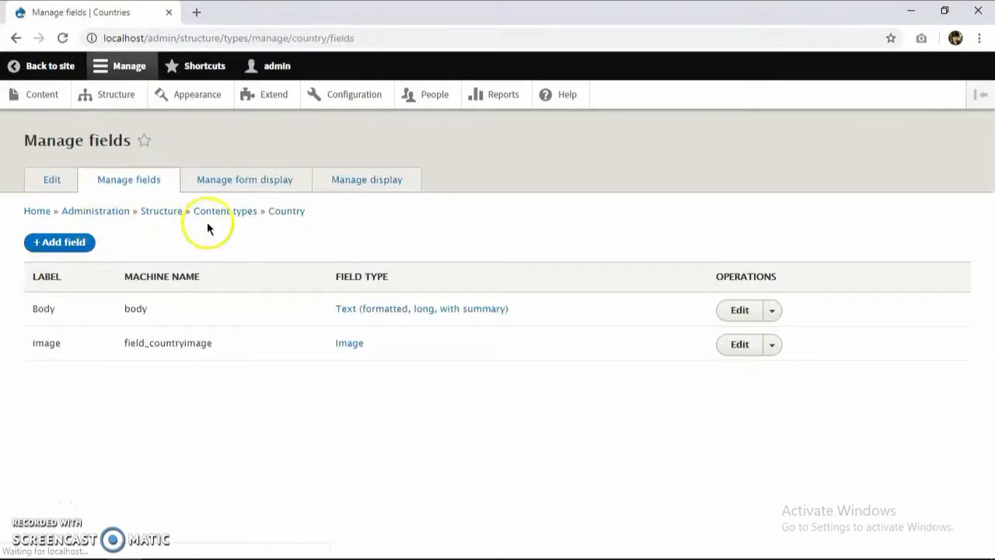
pyautogui.click(342, 179)
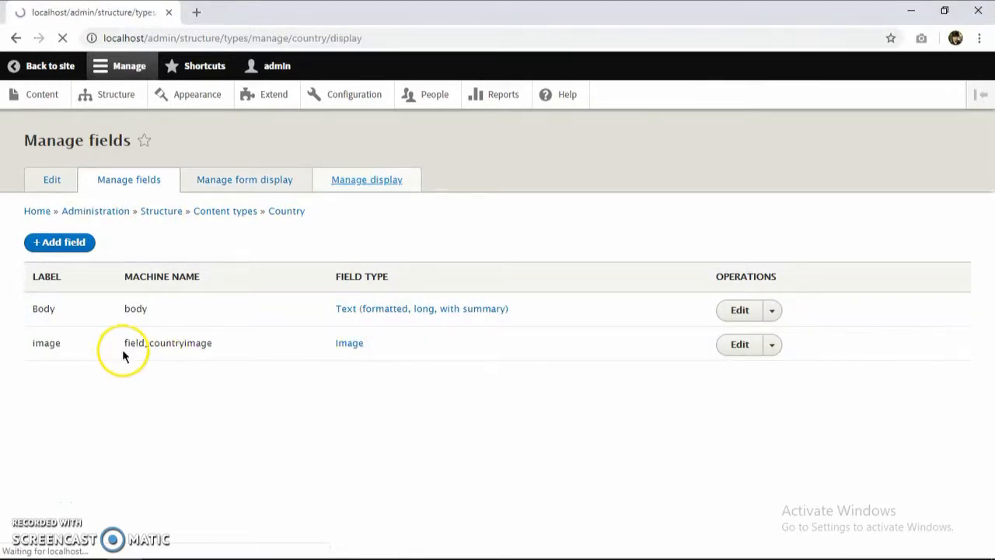
pyautogui.click(211, 467)
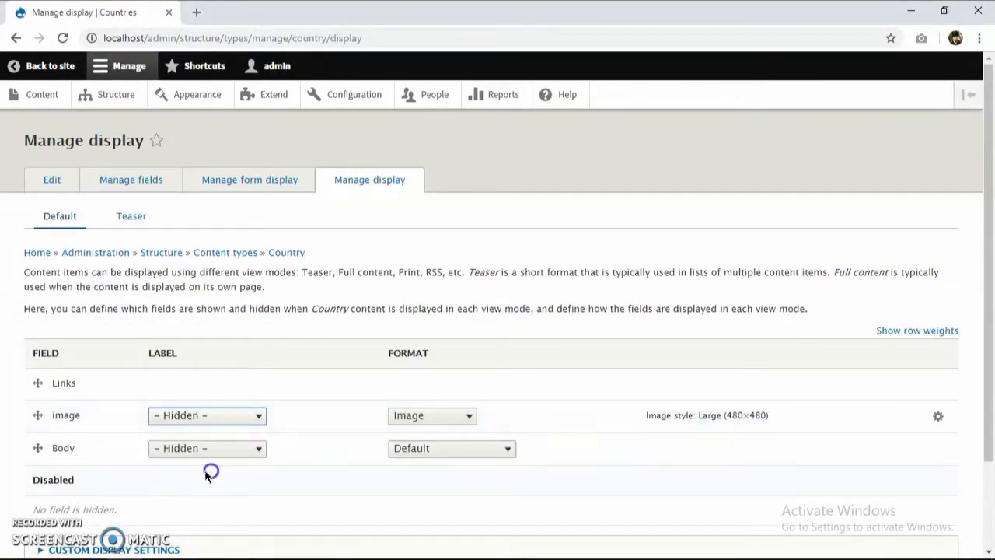
pyautogui.scroll(-3, 194, 482)
pyautogui.click(76, 480)
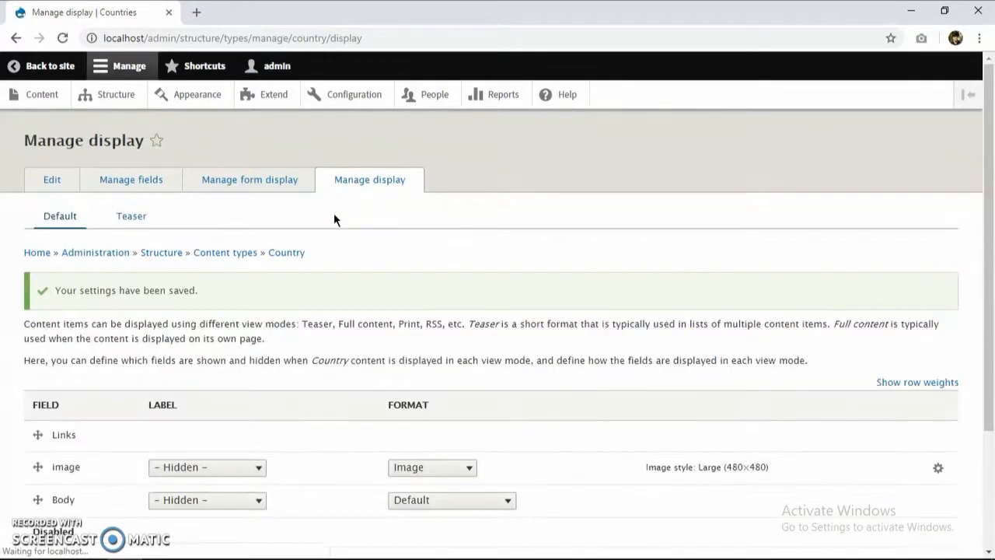
# Open the site's list of views in the structure administration
pyautogui.click(113, 98)
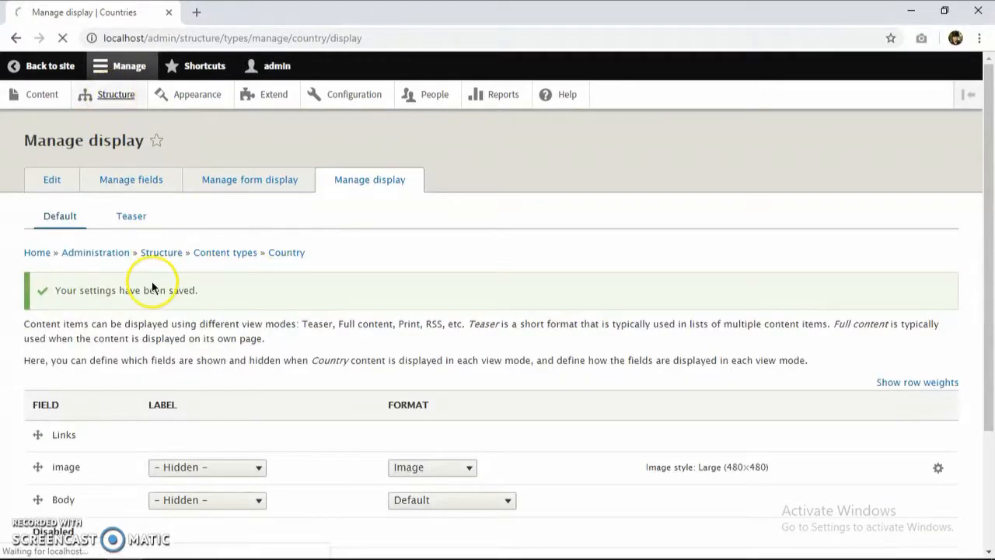
pyautogui.scroll(-3, 125, 424)
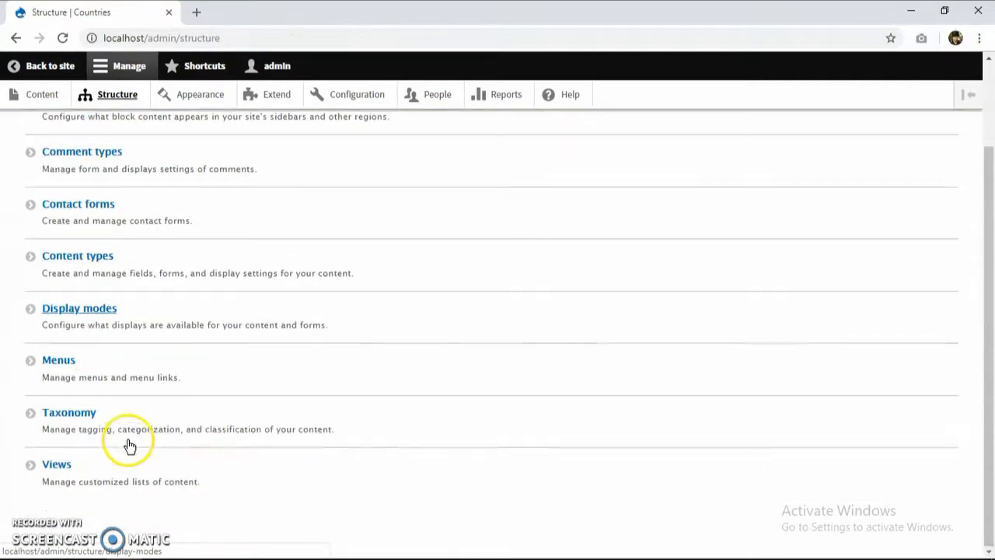
pyautogui.click(126, 387)
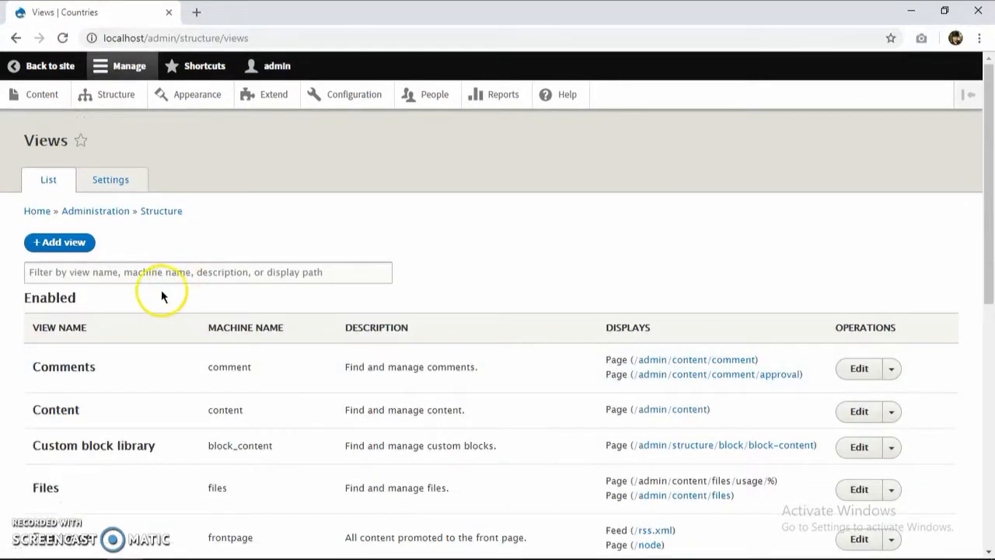
# Start adding a new view and name it Countries
pyautogui.scroll(-1, 147, 284)
pyautogui.click(74, 171)
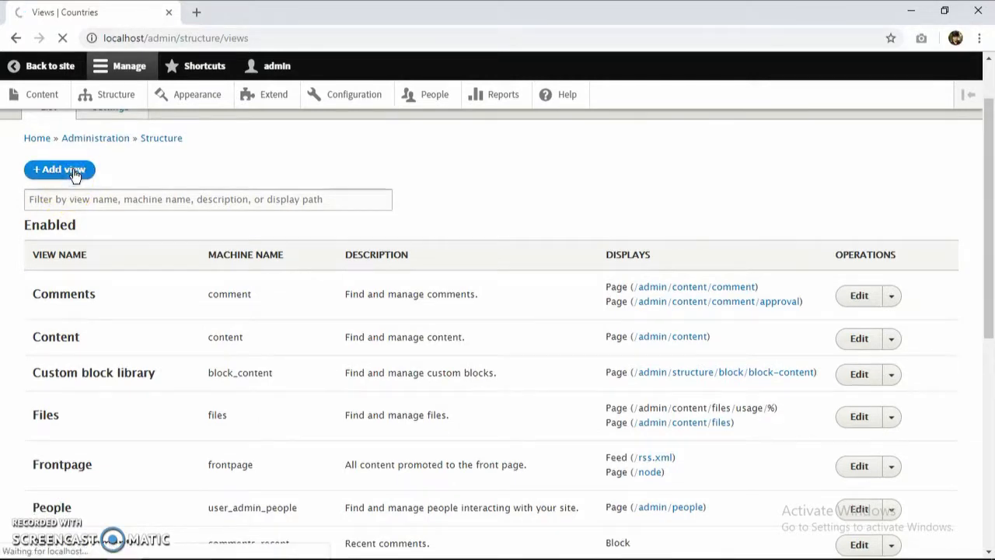
pyautogui.click(103, 181)
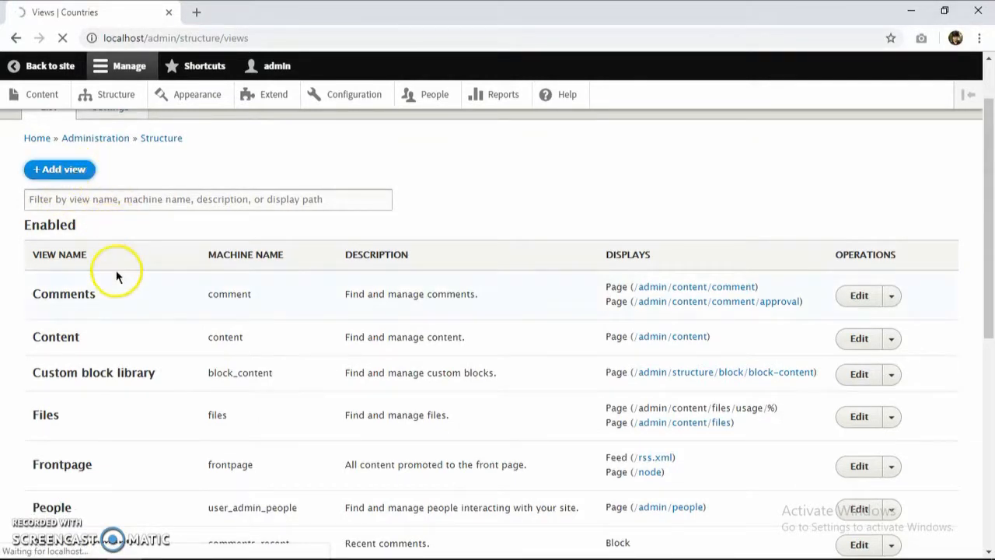
pyautogui.click(94, 253)
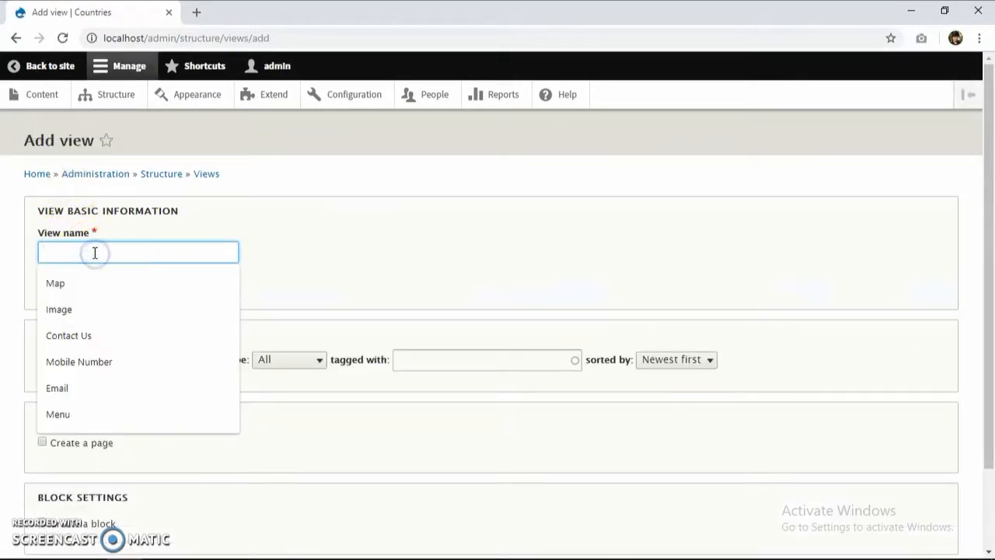
pyautogui.write('Countries')
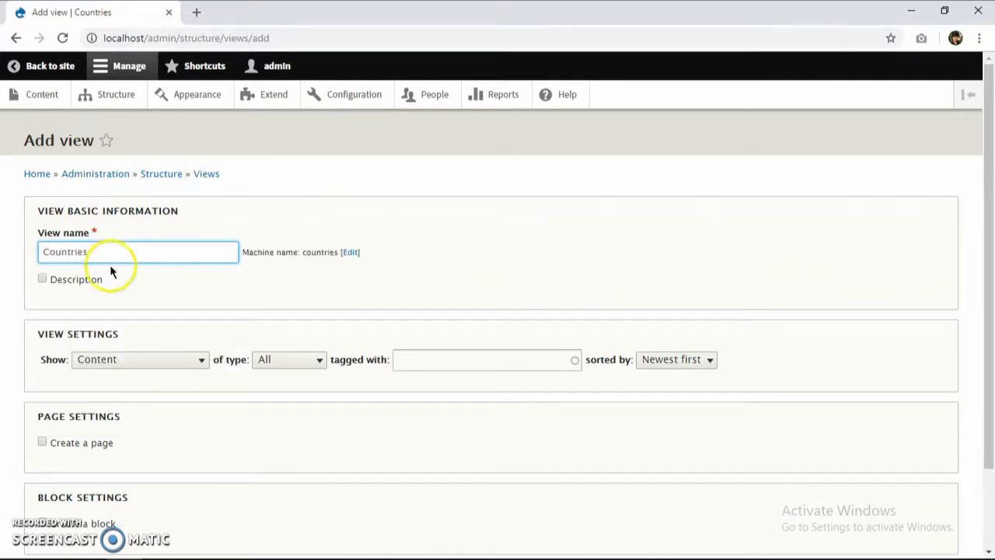
# Set the new view to show Content of type Country
pyautogui.scroll(-1, 116, 280)
pyautogui.click(136, 289)
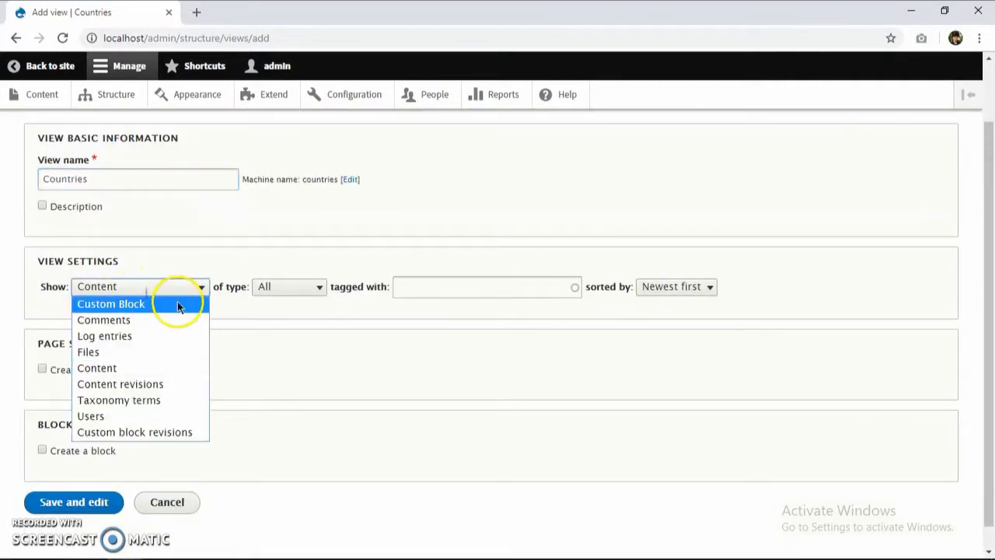
pyautogui.click(194, 289)
pyautogui.click(293, 287)
pyautogui.click(291, 338)
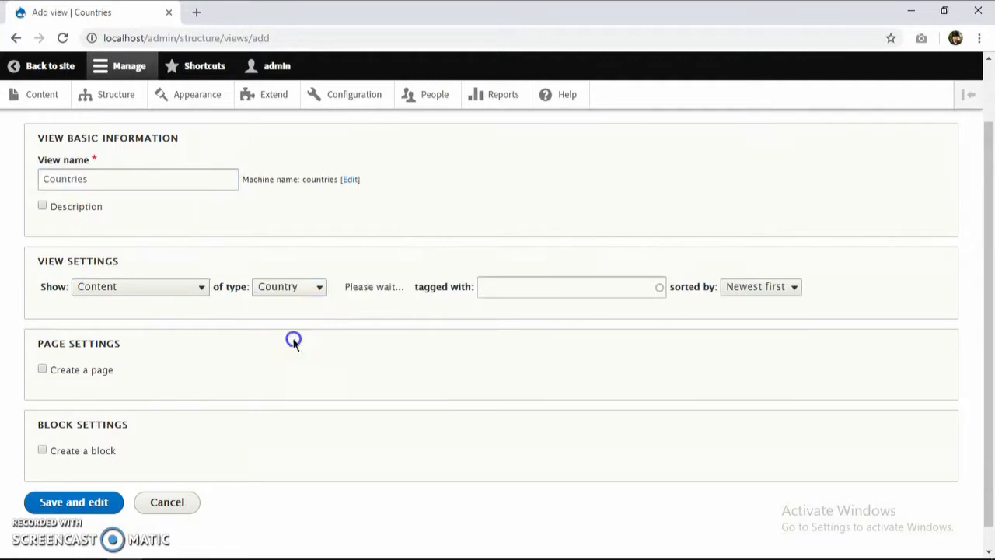
# Create a page for the Countries view, displayed as an unformatted list of teasers
pyautogui.scroll(-1, 82, 386)
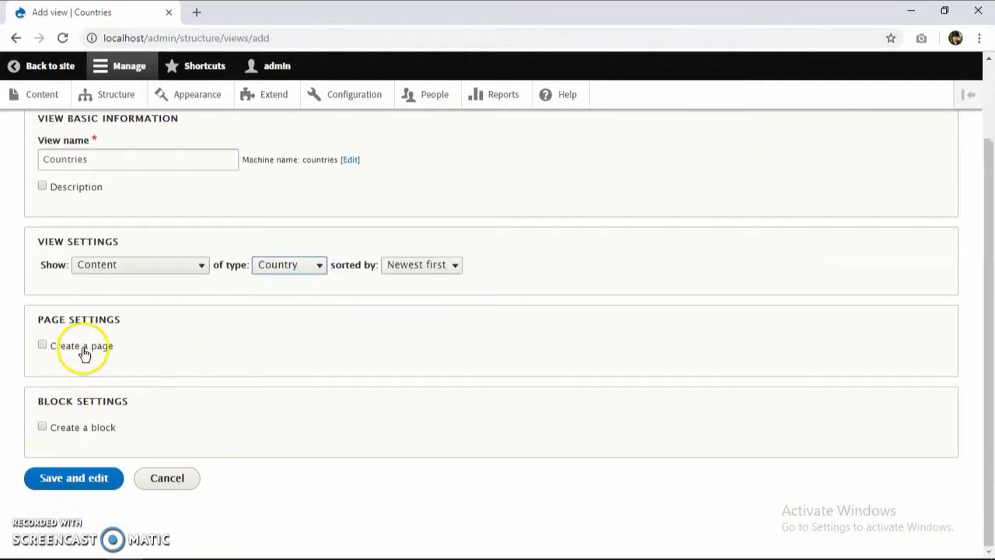
pyautogui.click(83, 347)
pyautogui.scroll(-1, 399, 311)
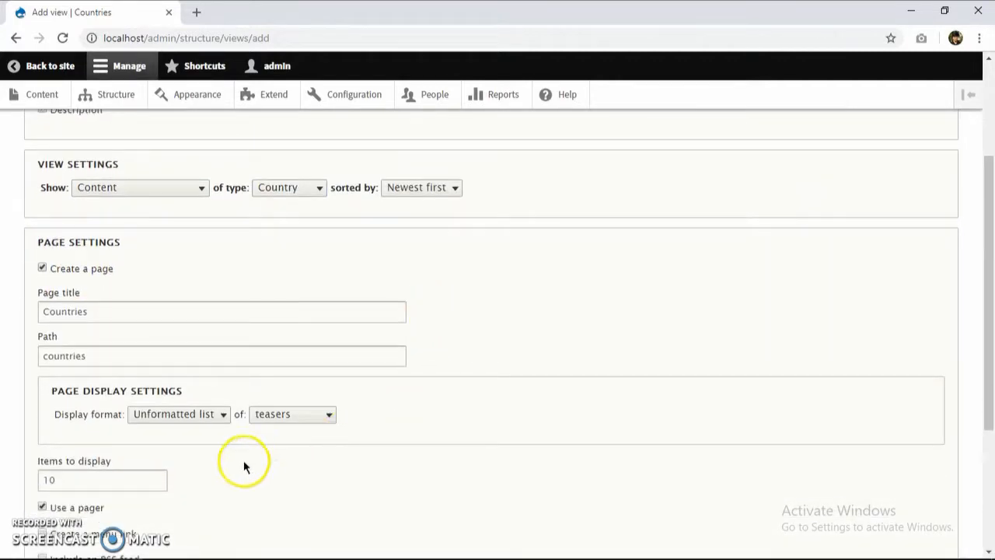
pyautogui.scroll(-1, 281, 396)
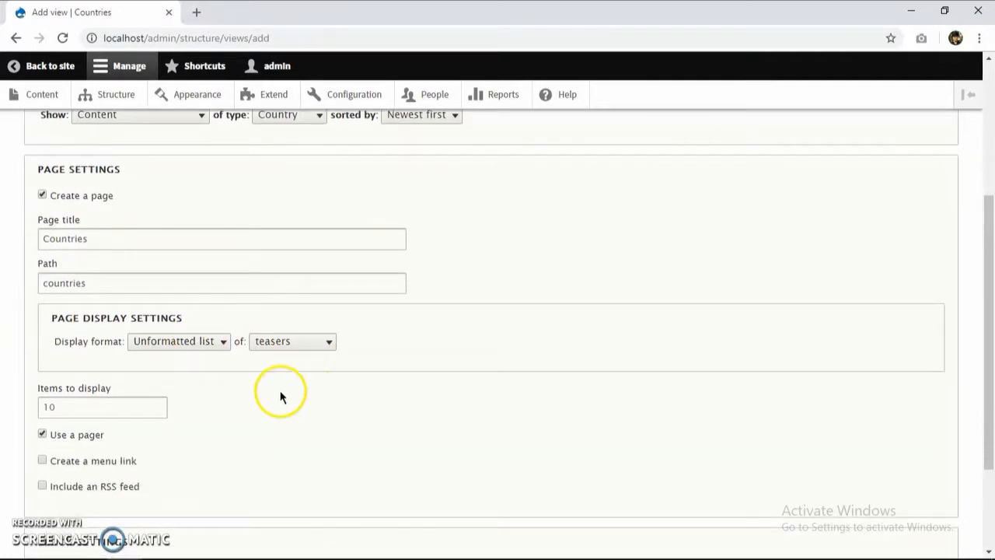
pyautogui.click(287, 346)
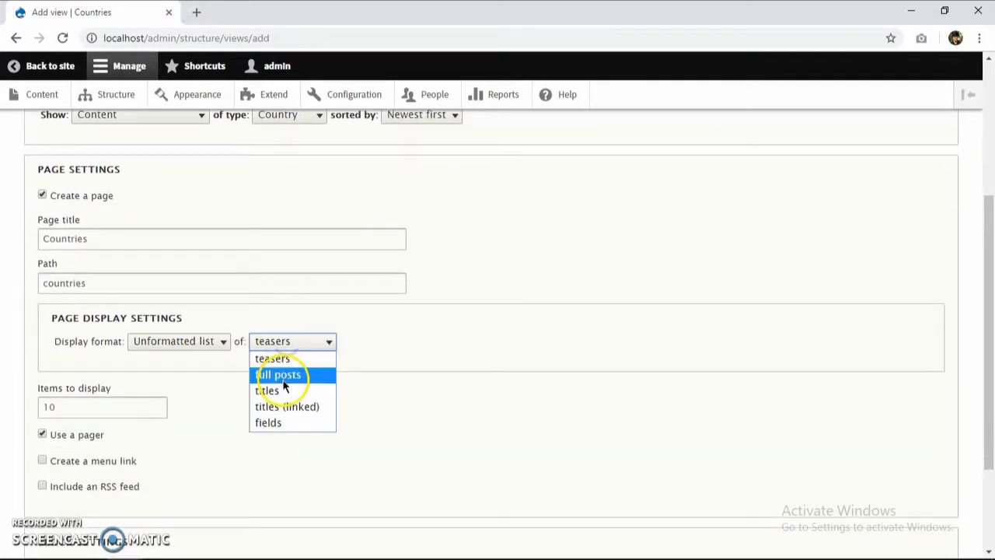
pyautogui.click(281, 421)
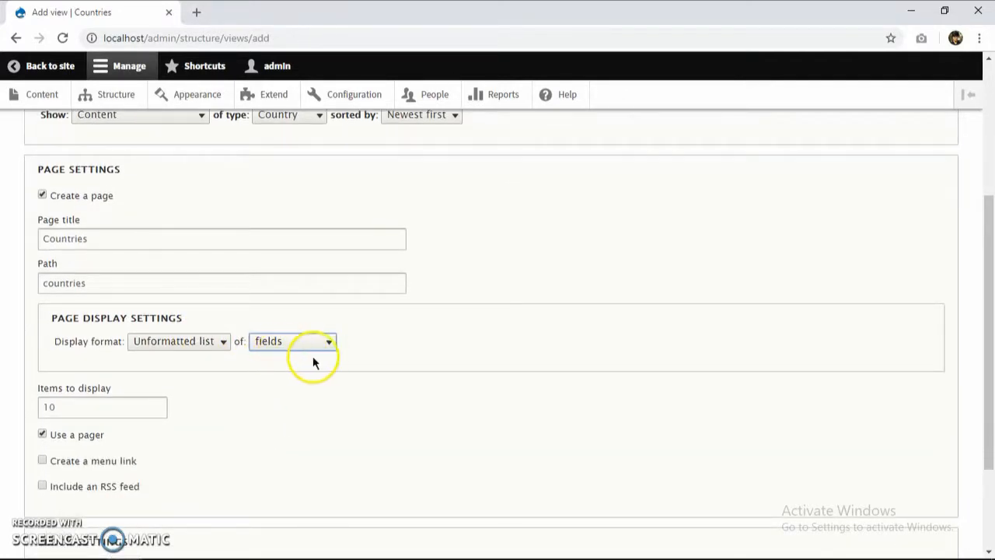
pyautogui.click(316, 342)
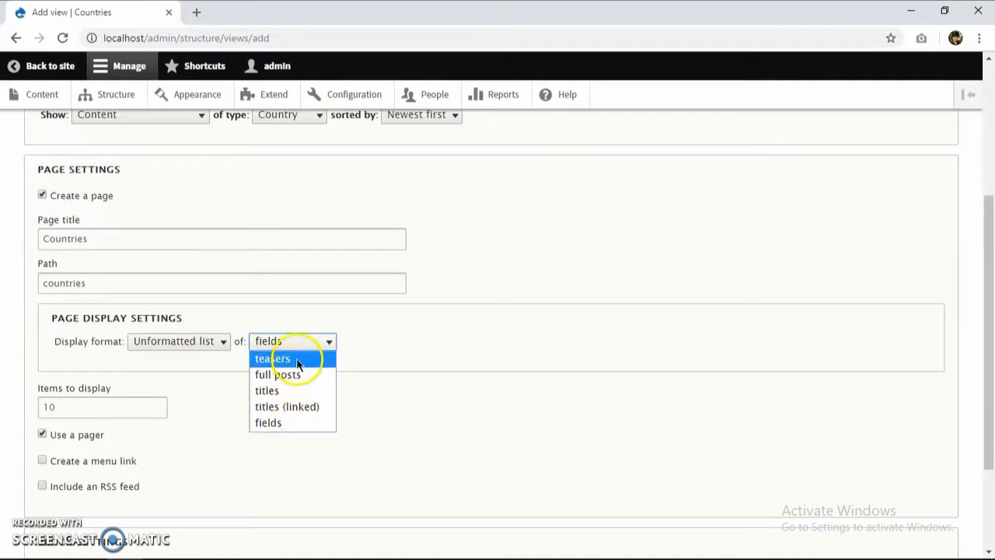
pyautogui.click(297, 358)
pyautogui.click(209, 342)
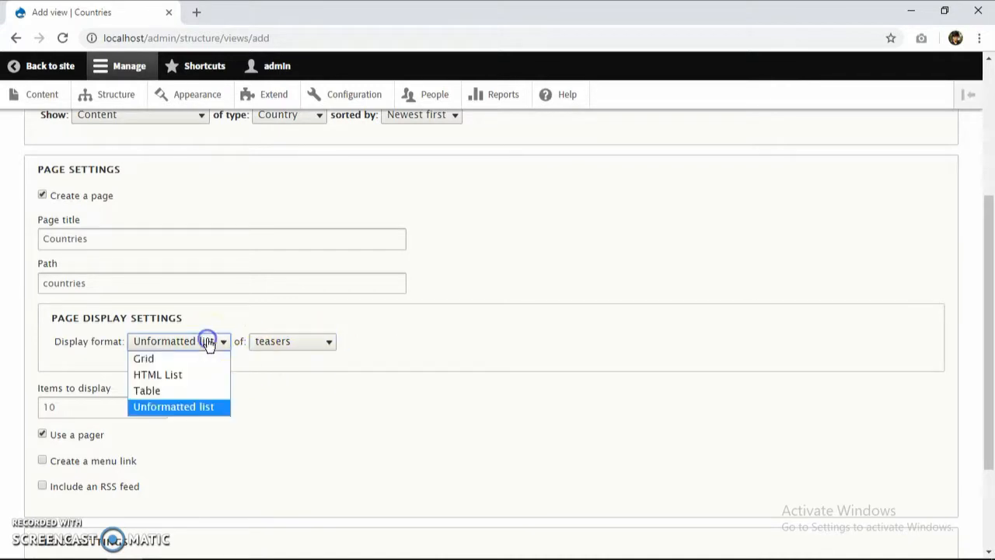
pyautogui.click(159, 407)
# Add a menu link for the page to the Main navigation menu and save the view for editing
pyautogui.scroll(-2, 98, 377)
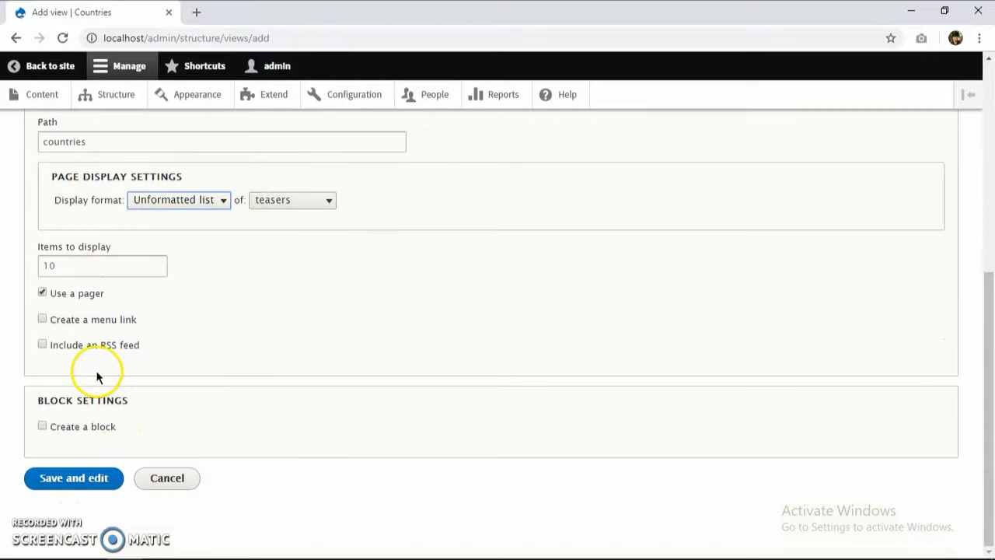
pyautogui.click(85, 322)
pyautogui.scroll(-1, 97, 331)
pyautogui.click(129, 289)
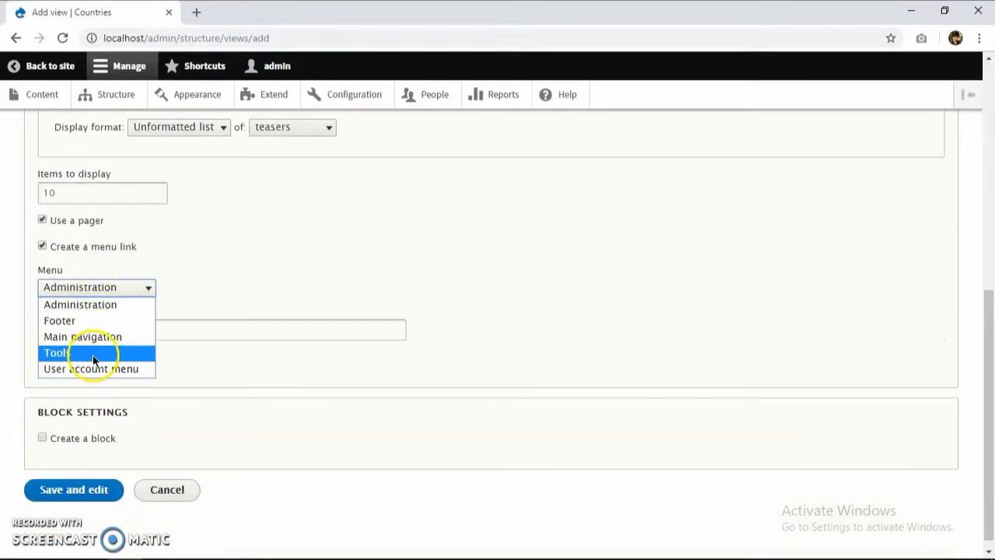
pyautogui.click(87, 336)
pyautogui.scroll(-1, 70, 342)
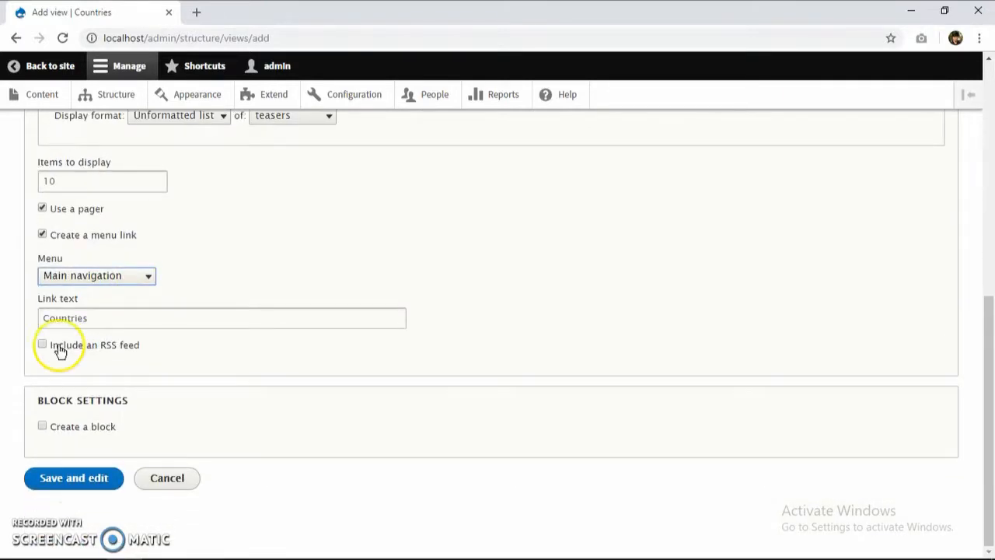
pyautogui.click(84, 476)
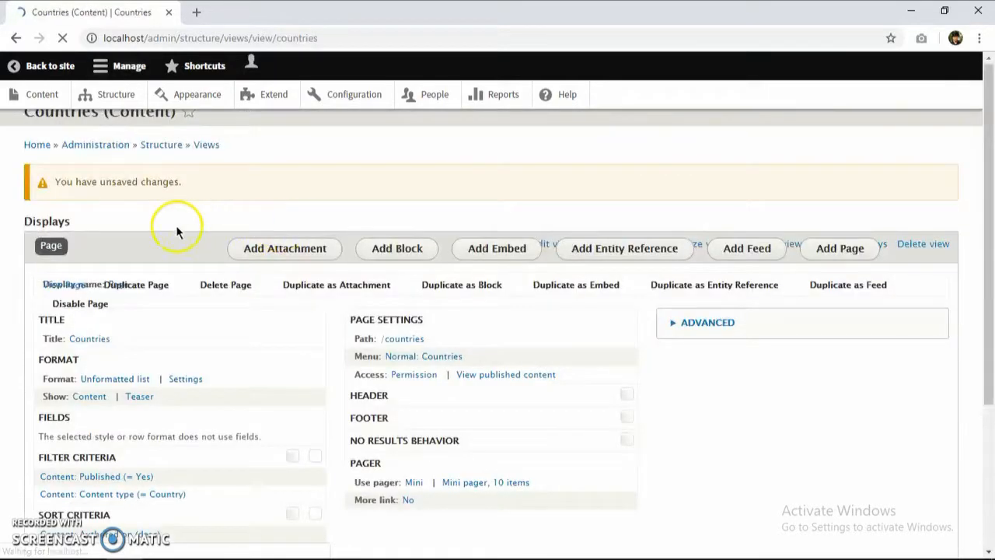
# Review the Countries view's settings and preview of country teasers, and open the France item
pyautogui.scroll(-3, 4, 280)
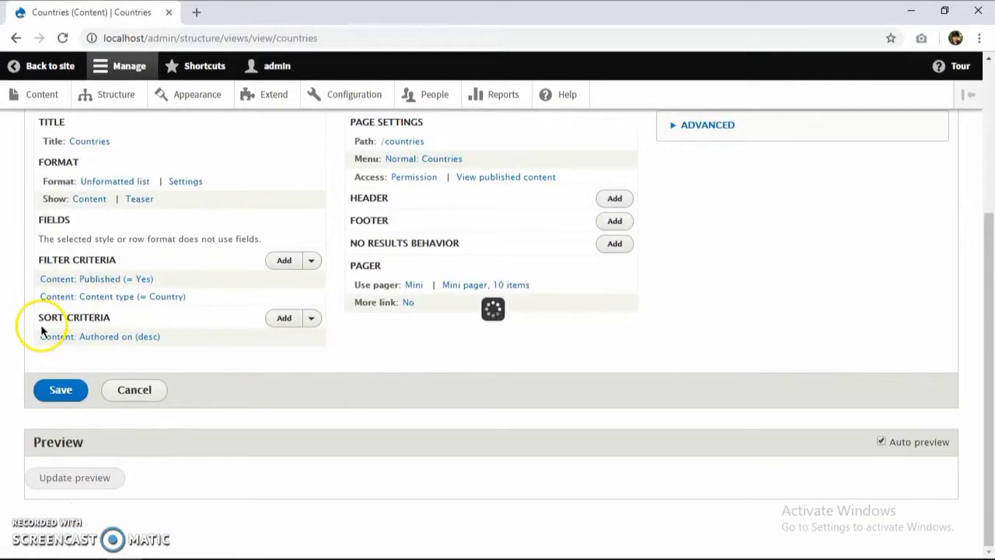
pyautogui.scroll(-10, 87, 320)
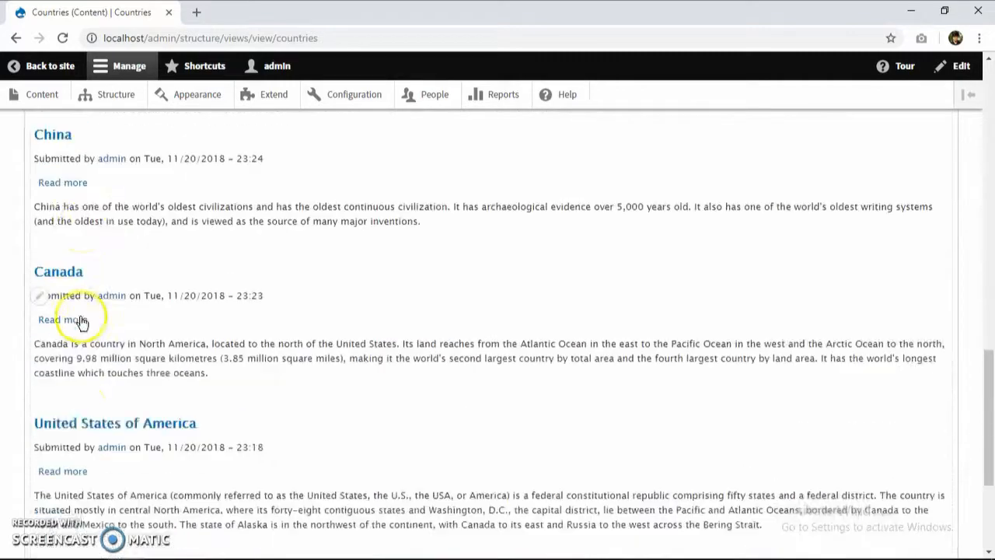
pyautogui.scroll(-3, 82, 321)
pyautogui.scroll(15, 73, 318)
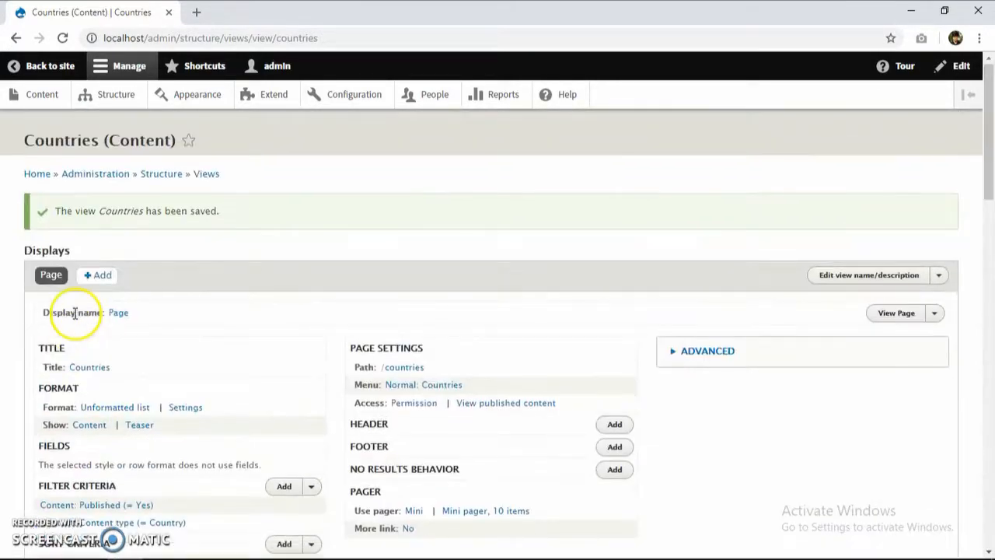
pyautogui.scroll(-10, 88, 304)
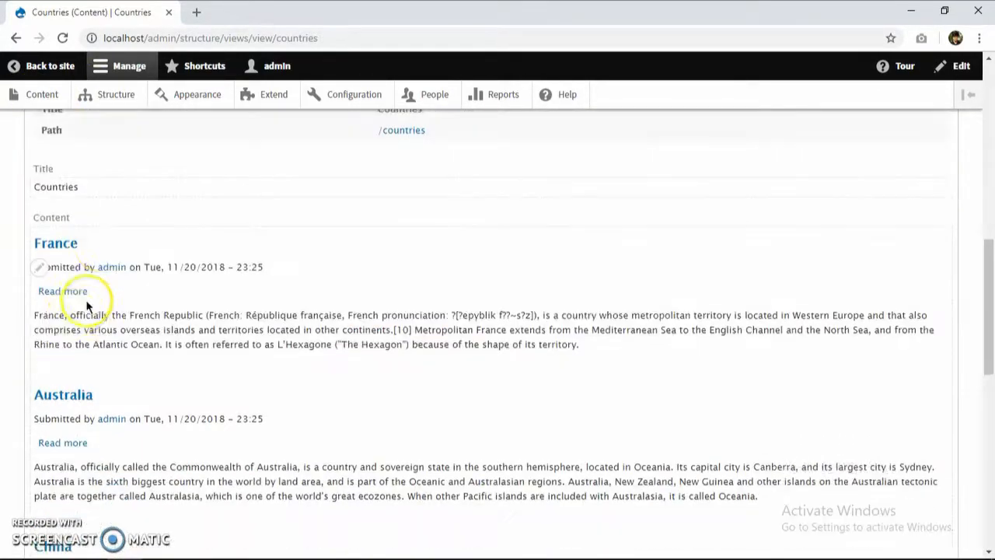
pyautogui.scroll(2, 73, 282)
pyautogui.scroll(1, 43, 132)
pyautogui.click(44, 193)
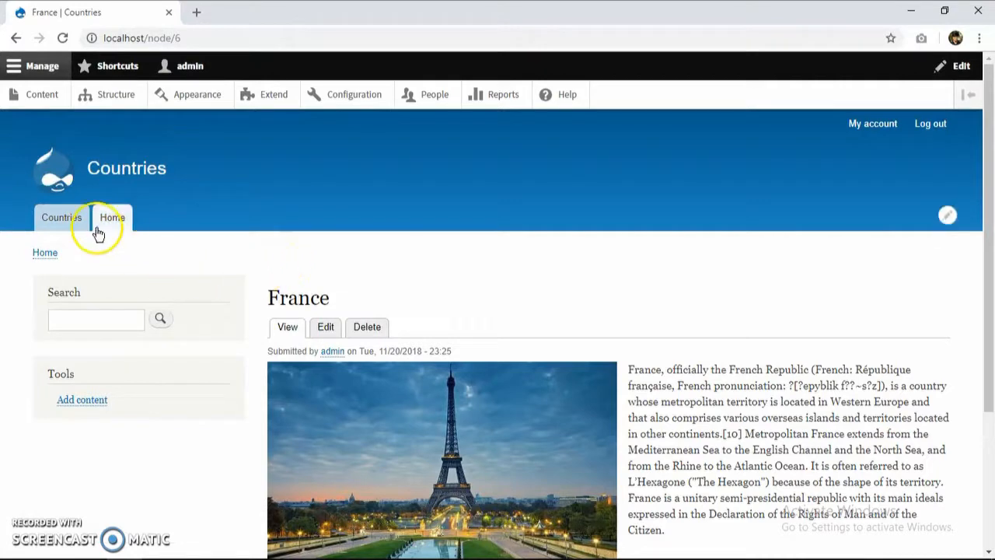
# Open the site's Countries page from the main navigation and look through the listed countries
pyautogui.click(78, 221)
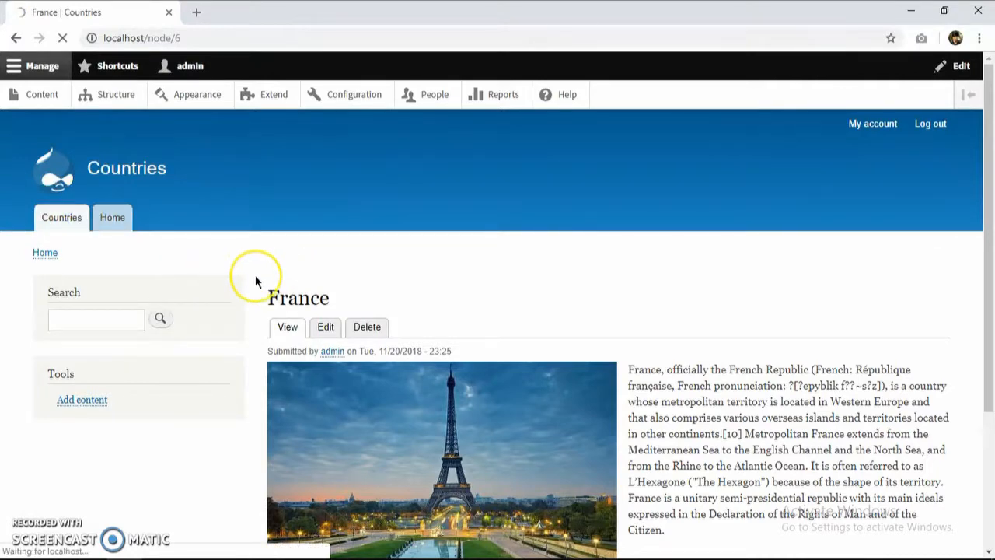
pyautogui.scroll(-7, 256, 277)
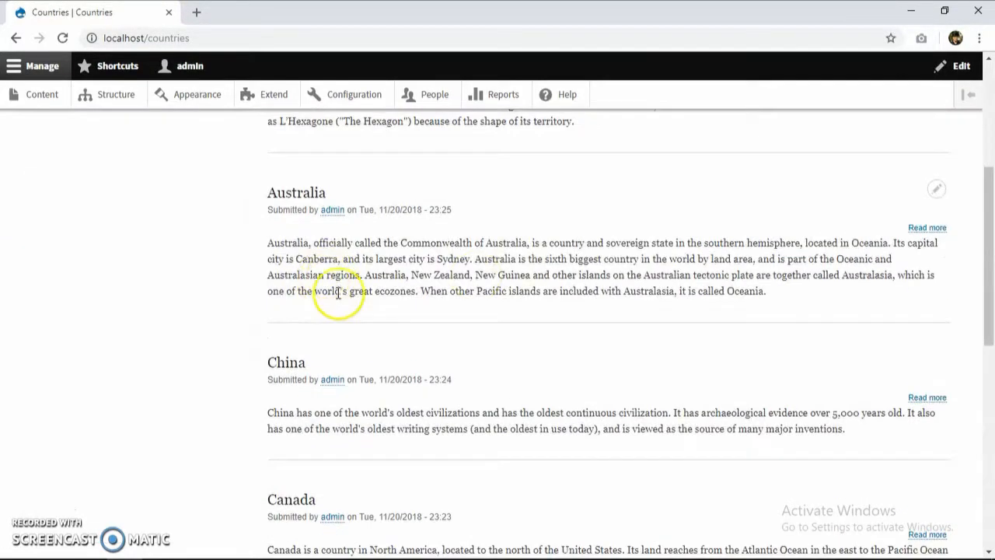
pyautogui.scroll(-3, 379, 323)
pyautogui.scroll(15, 278, 304)
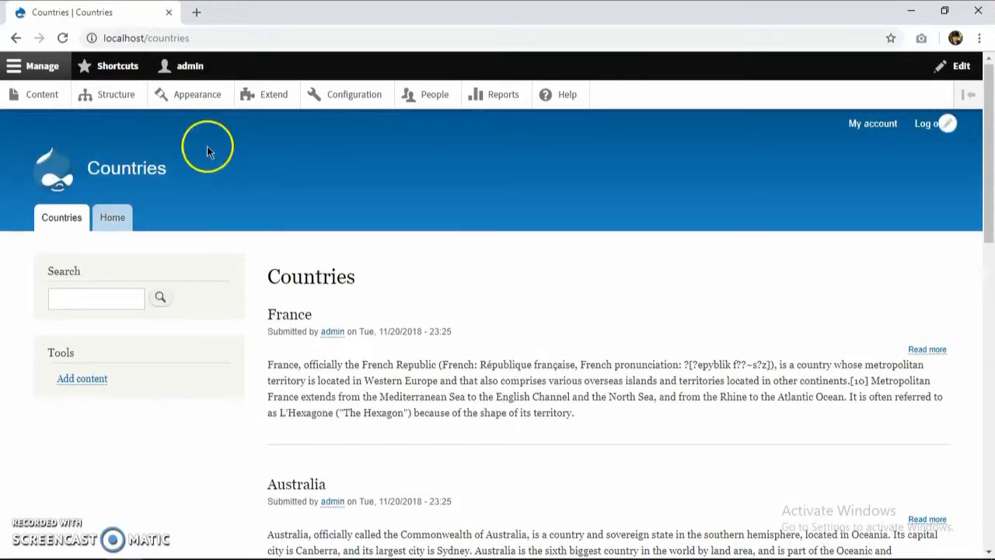
# Load the drupal.org home page in a new browser tab
pyautogui.click(196, 13)
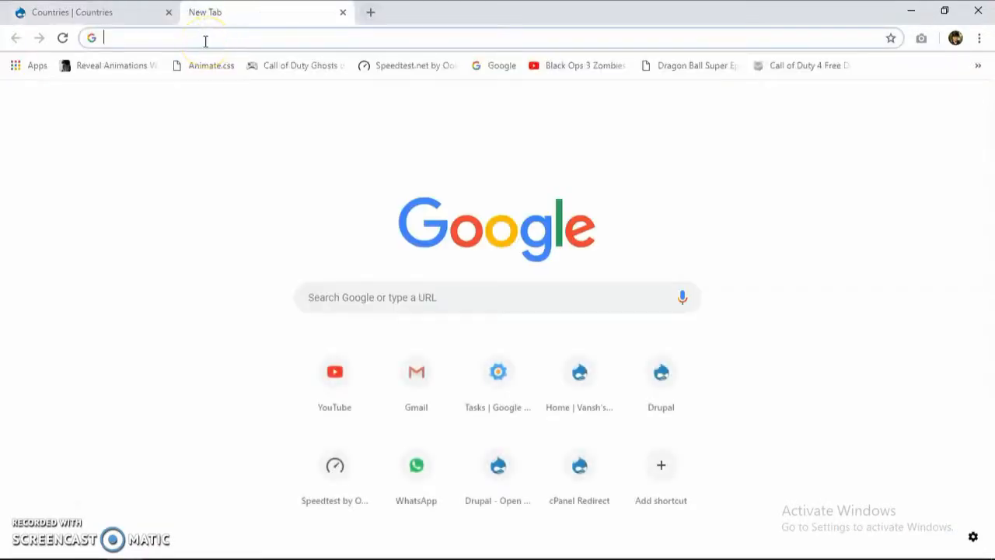
pyautogui.write('drupal')
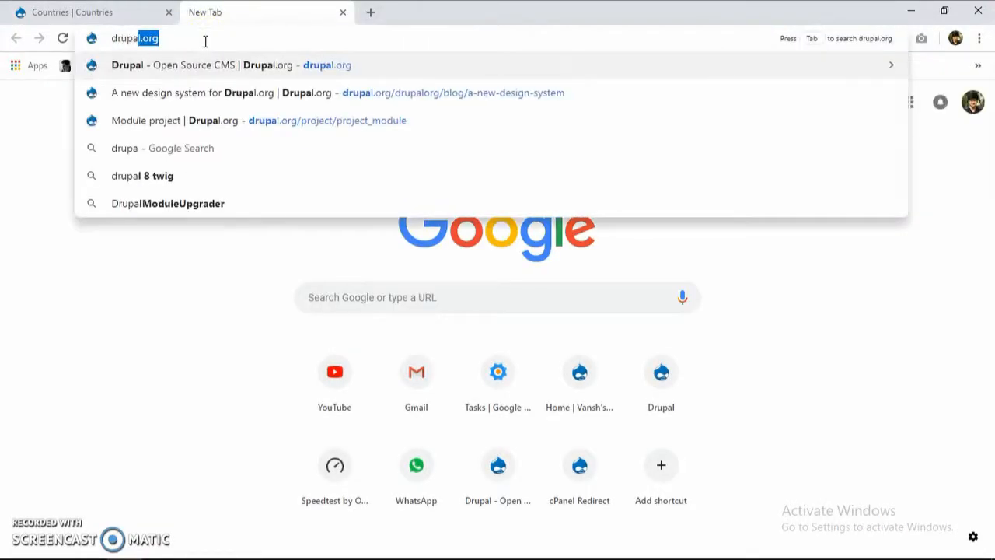
pyautogui.press('Down')
pyautogui.press('Return')
pyautogui.moveTo(210, 39); pyautogui.dragTo(459, 44)
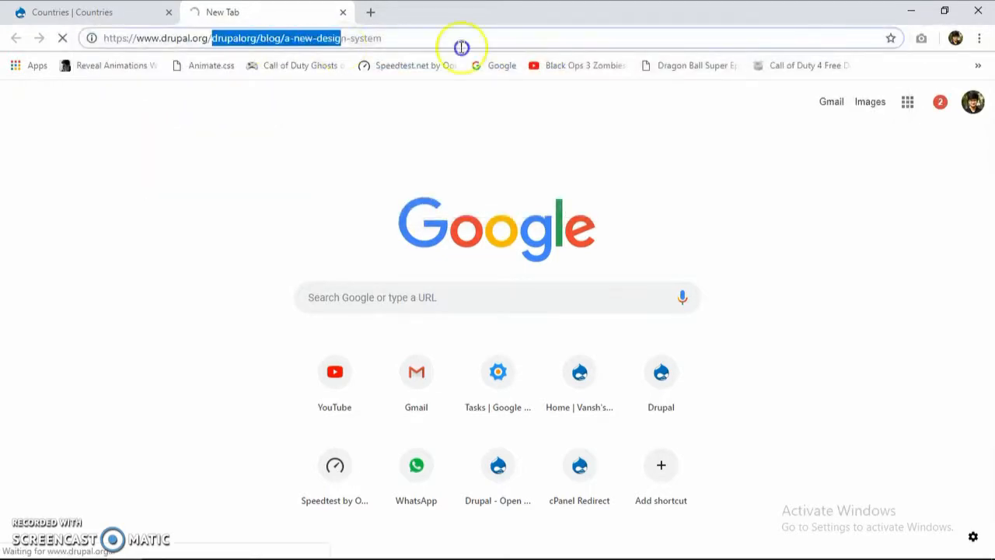
pyautogui.press('BackSpace')
pyautogui.press('Return')
pyautogui.hotkey('ctrl', 'Tab')
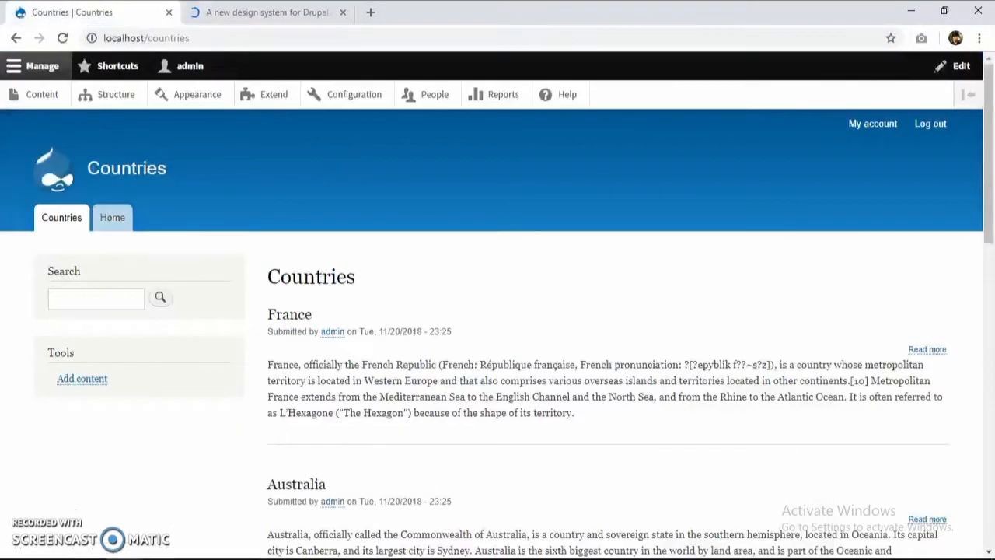
pyautogui.hotkey('ctrl', 'Tab')
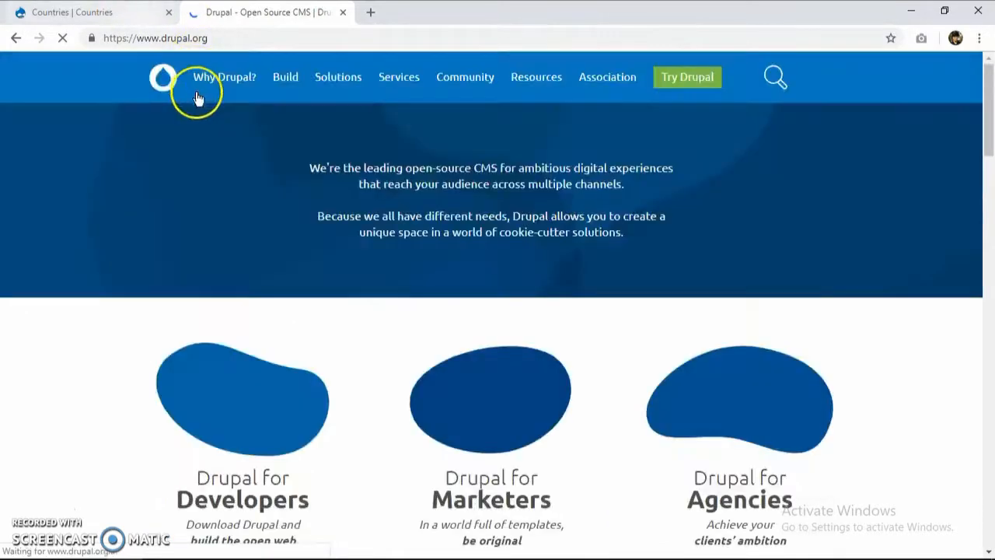
# Open the listing of themes on drupal.org
pyautogui.moveTo(210, 86)
pyautogui.moveTo(285, 82)
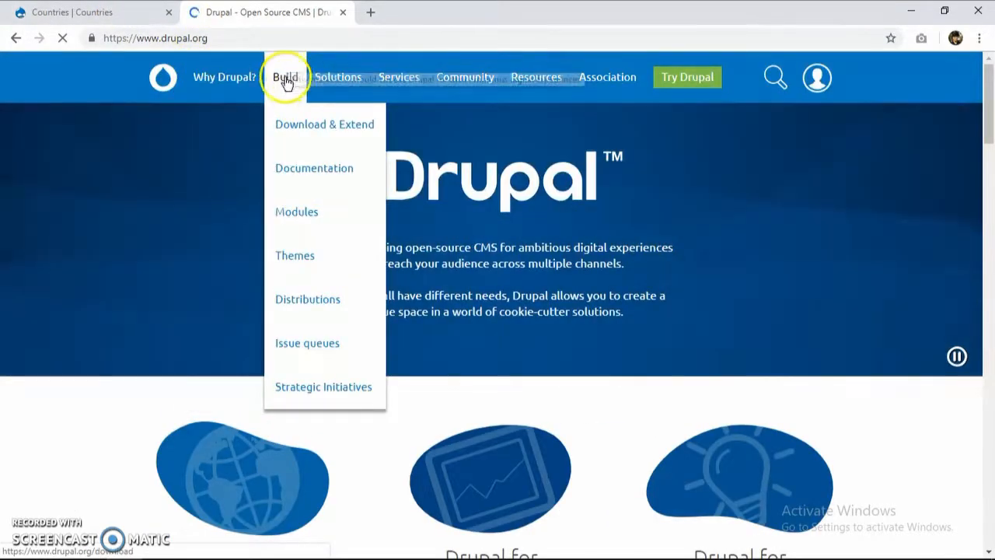
pyautogui.click(310, 257)
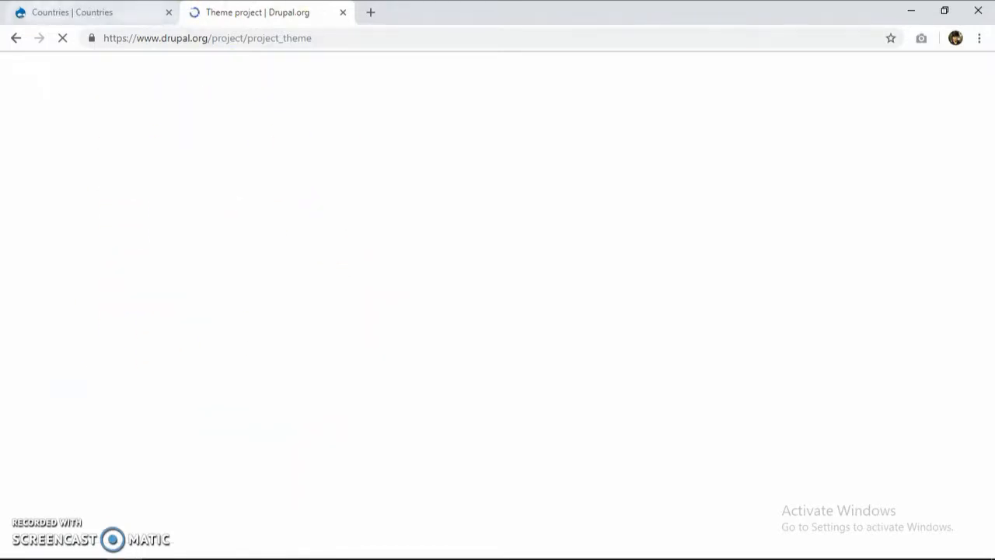
# Return to the local Countries site and open its theme management page
pyautogui.click(72, 12)
pyautogui.scroll(-5, 216, 251)
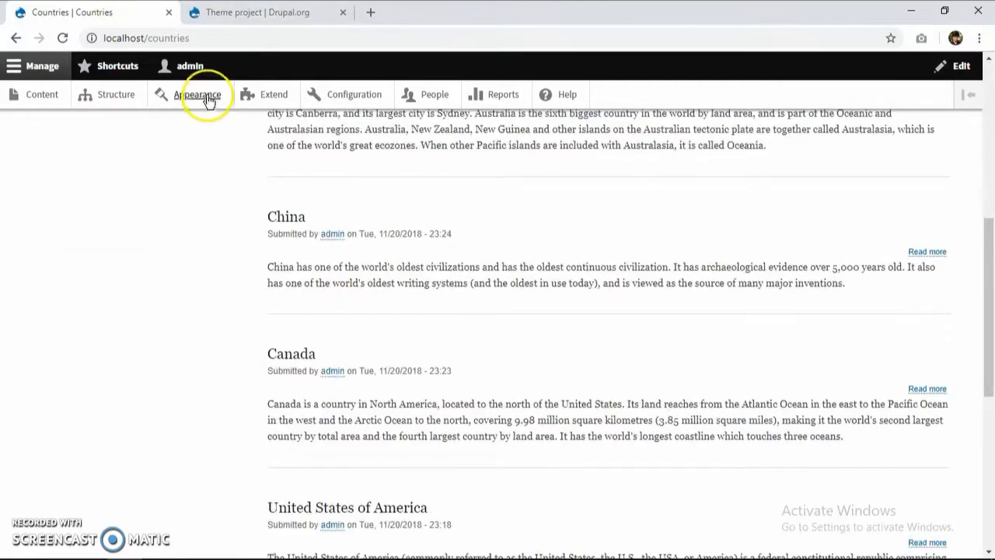
pyautogui.click(205, 99)
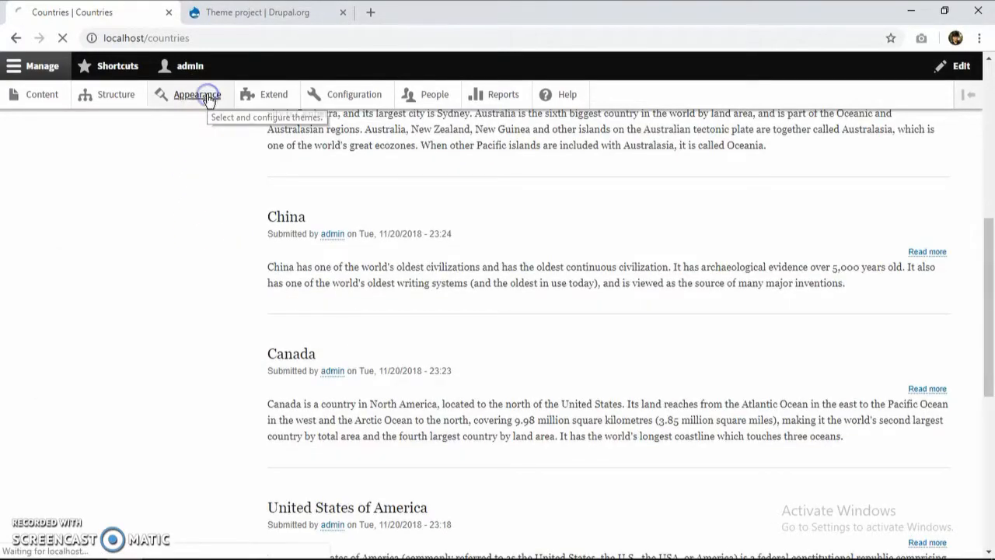
# Switch back to the drupal.org theme listing, find Nexus Theme and open its project page
pyautogui.click(253, 22)
pyautogui.scroll(-15, 316, 282)
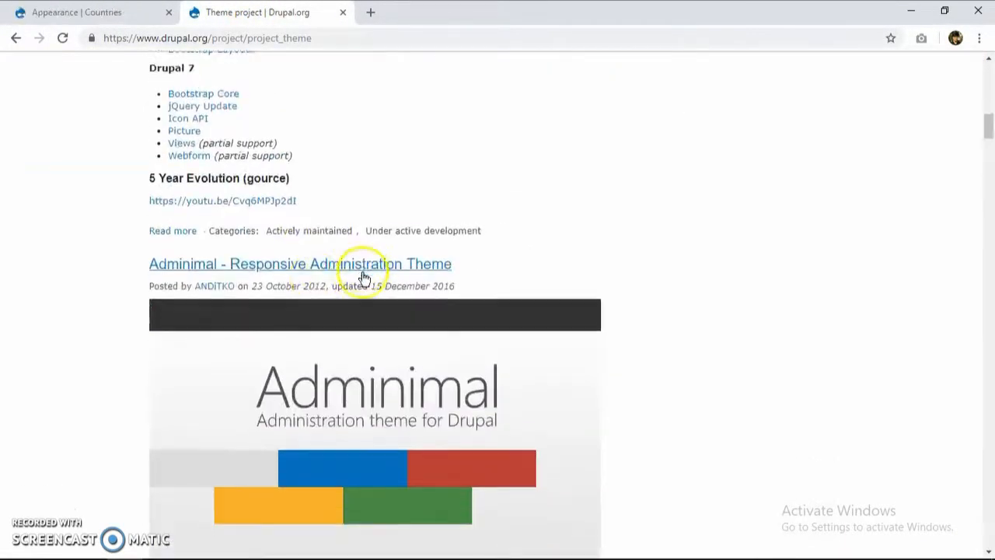
pyautogui.scroll(-20, 364, 277)
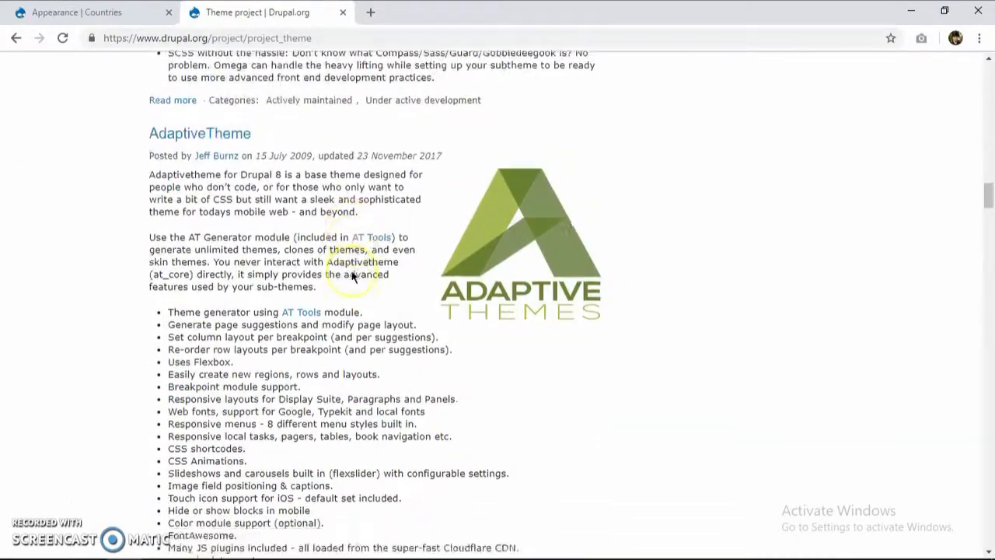
pyautogui.scroll(-20, 351, 276)
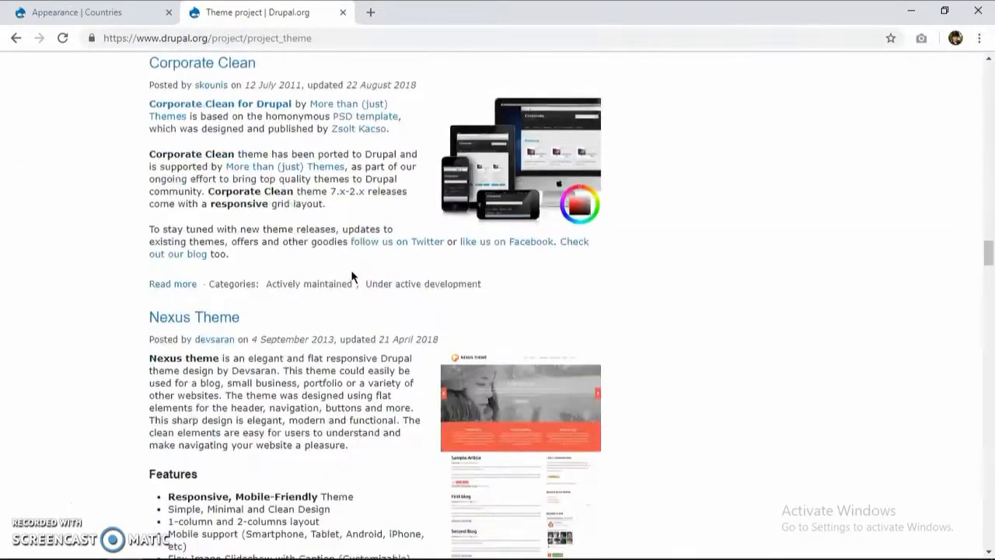
pyautogui.scroll(-2, 351, 276)
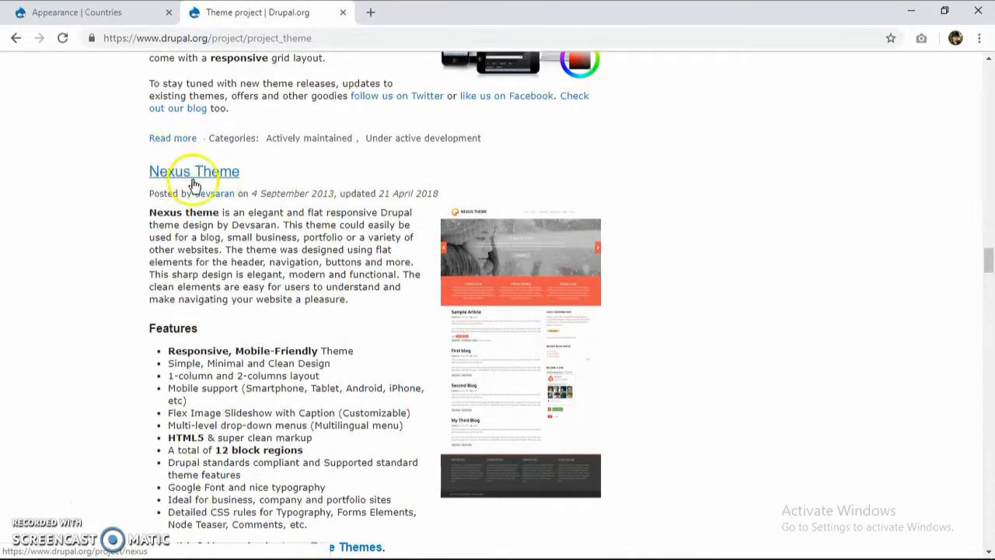
pyautogui.click(200, 184)
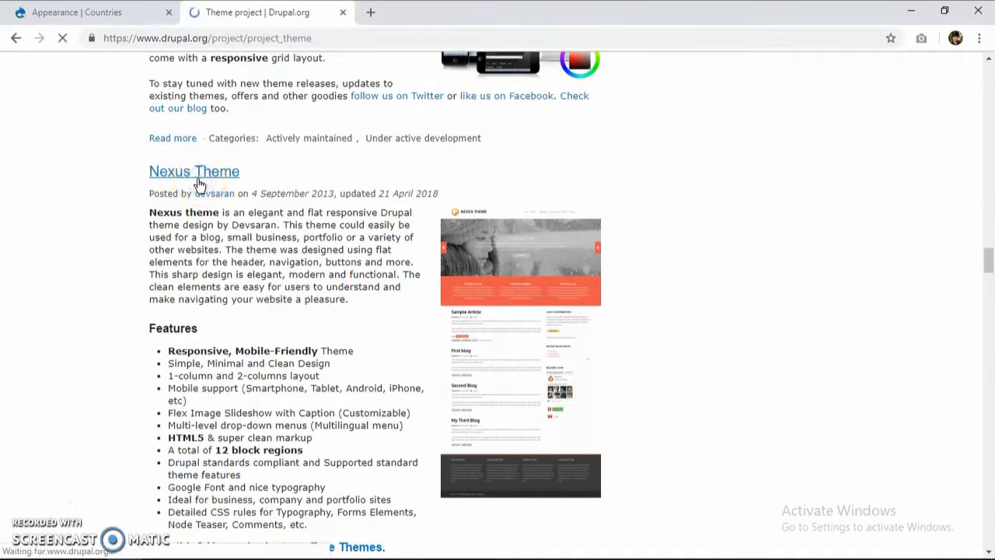
# Copy the download address of the Nexus 8.x-1.4 tar.gz release
pyautogui.scroll(-1, 257, 270)
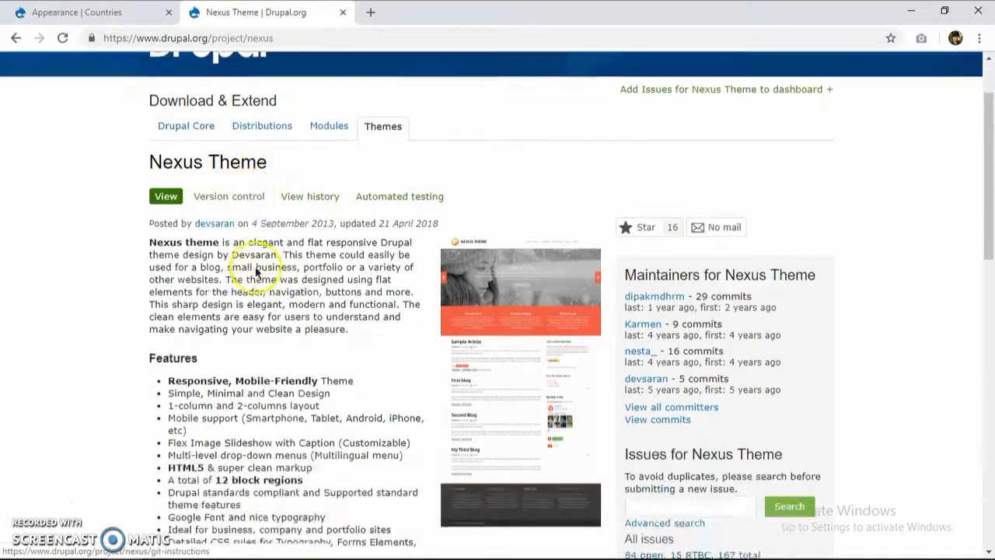
pyautogui.scroll(-10, 256, 270)
pyautogui.rightClick(216, 185)
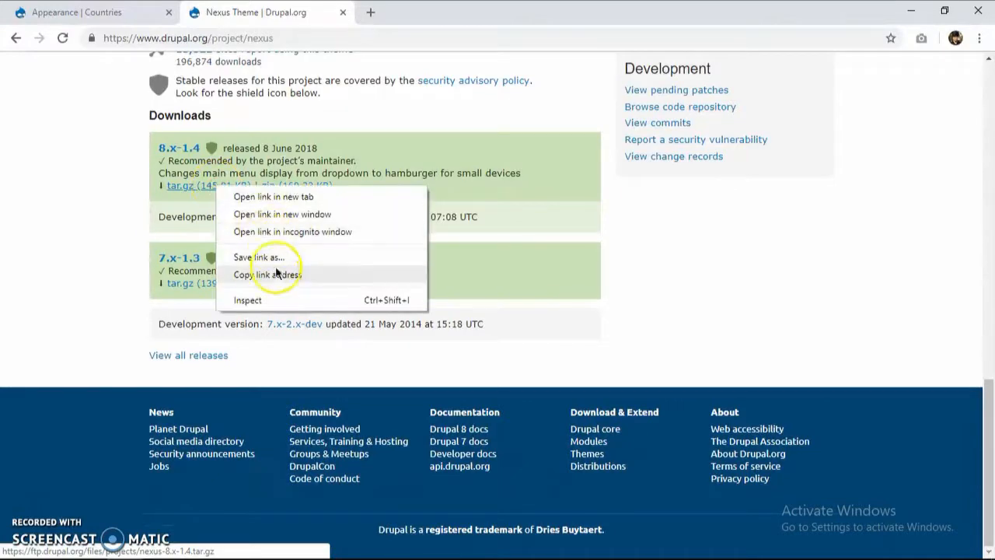
pyautogui.click(276, 274)
pyautogui.click(78, 12)
pyautogui.click(118, 350)
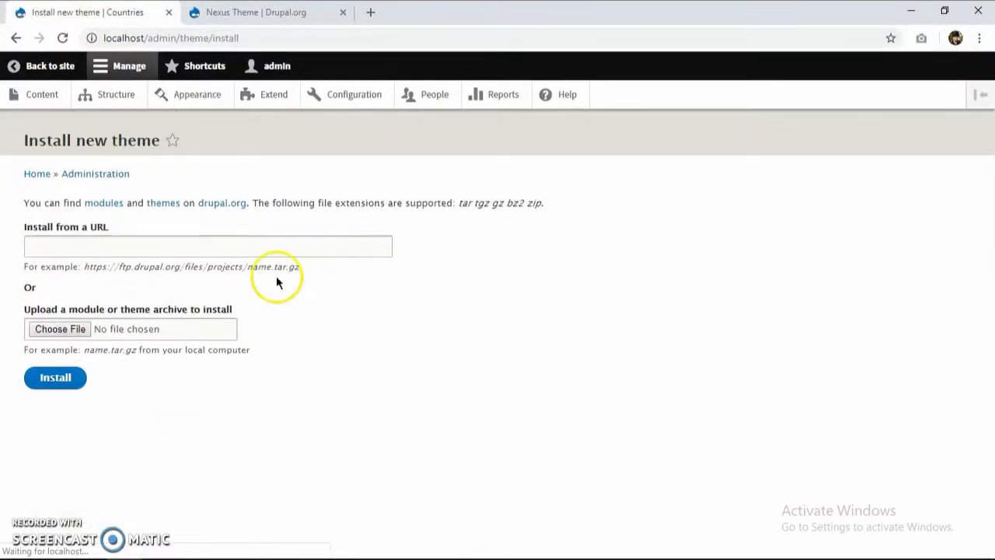
pyautogui.click(251, 242)
pyautogui.hotkey('ctrl', 'v')
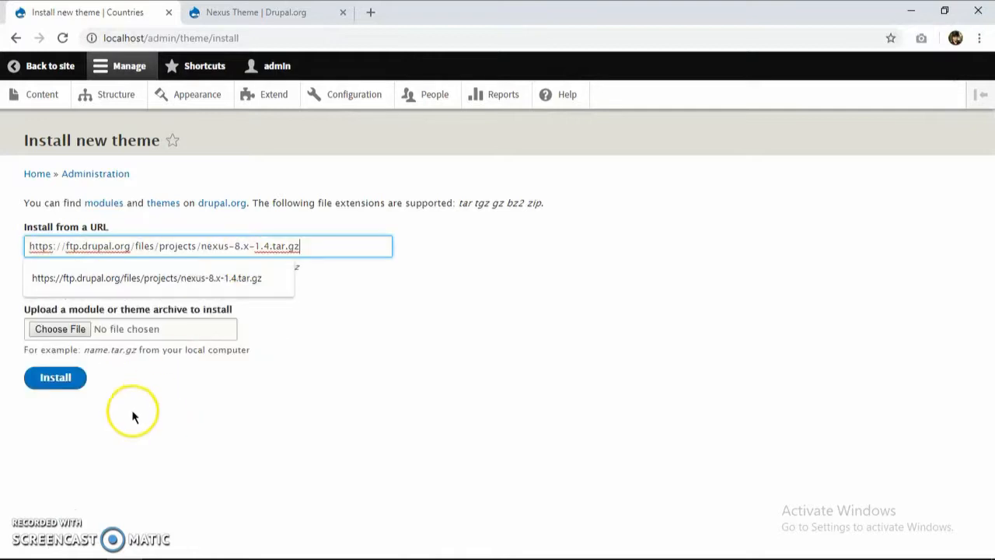
pyautogui.click(67, 378)
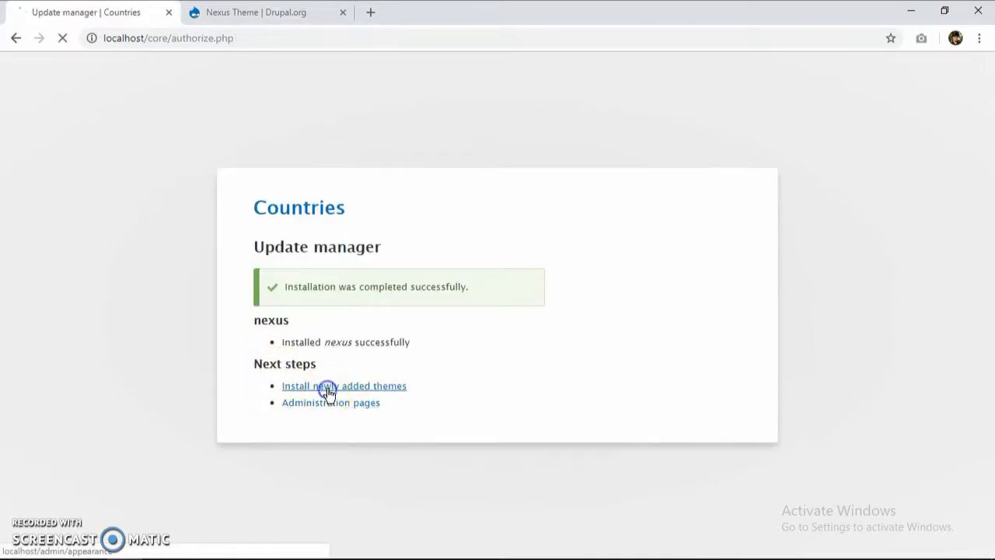
# Go on to the newly added themes, then install Nexus Theme 8.x-1.4 and set it as the default theme
pyautogui.click(328, 387)
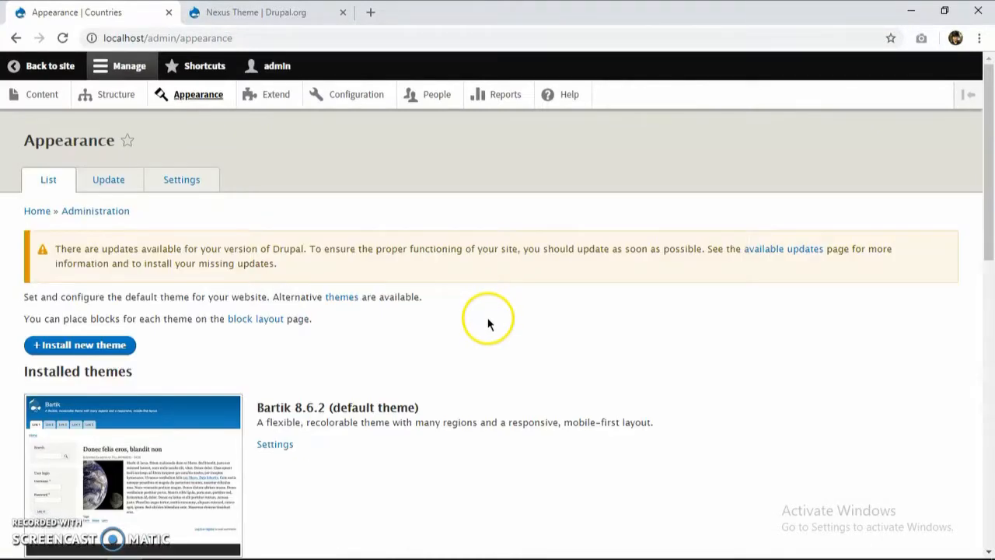
pyautogui.scroll(-8, 459, 347)
pyautogui.scroll(2, 200, 347)
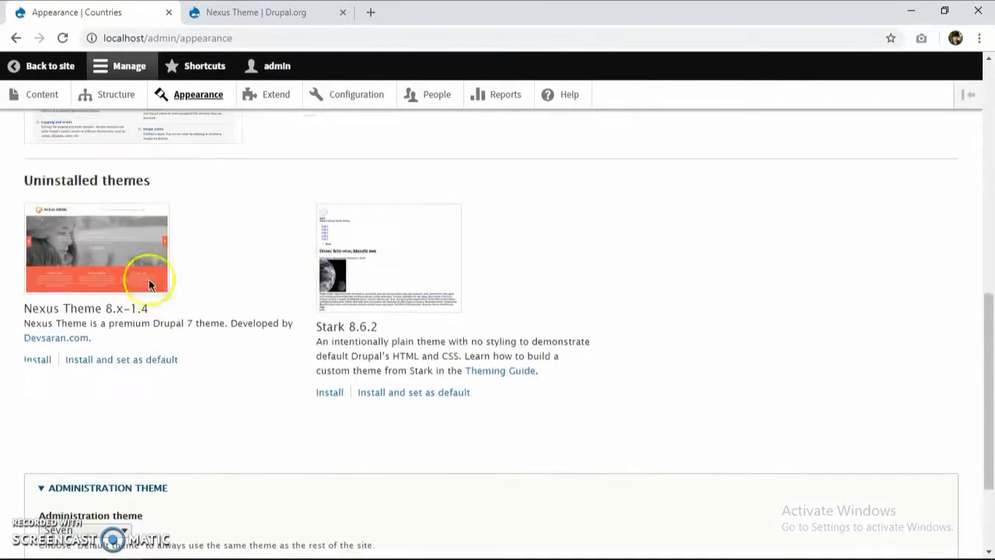
pyautogui.click(145, 360)
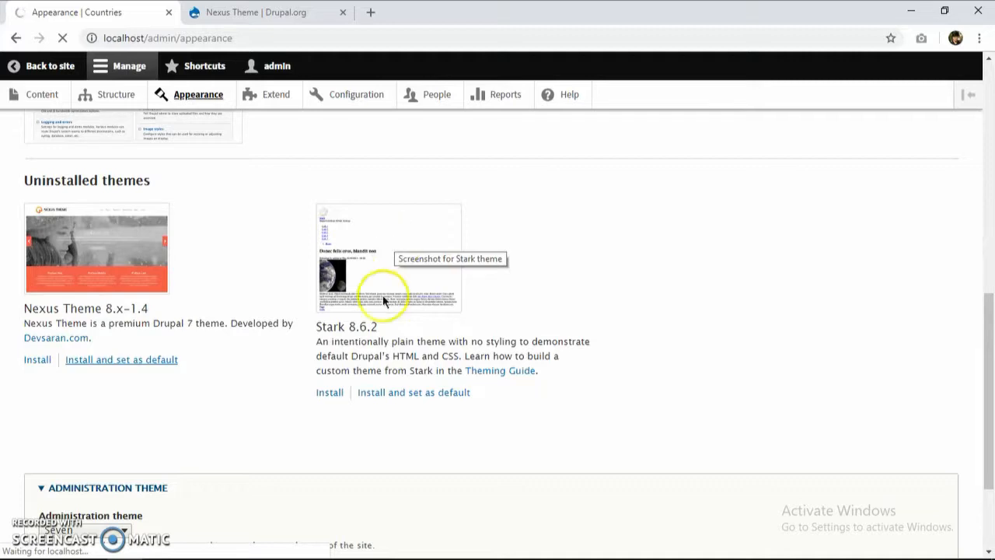
# Go back to the site's Countries page and look through the country listing in the Nexus theme
pyautogui.click(51, 68)
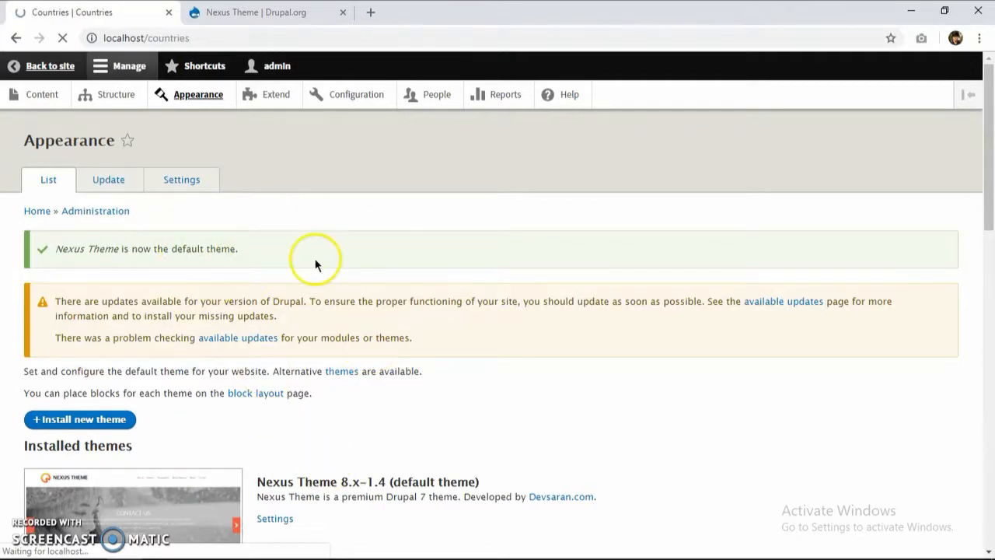
pyautogui.scroll(-3, 214, 234)
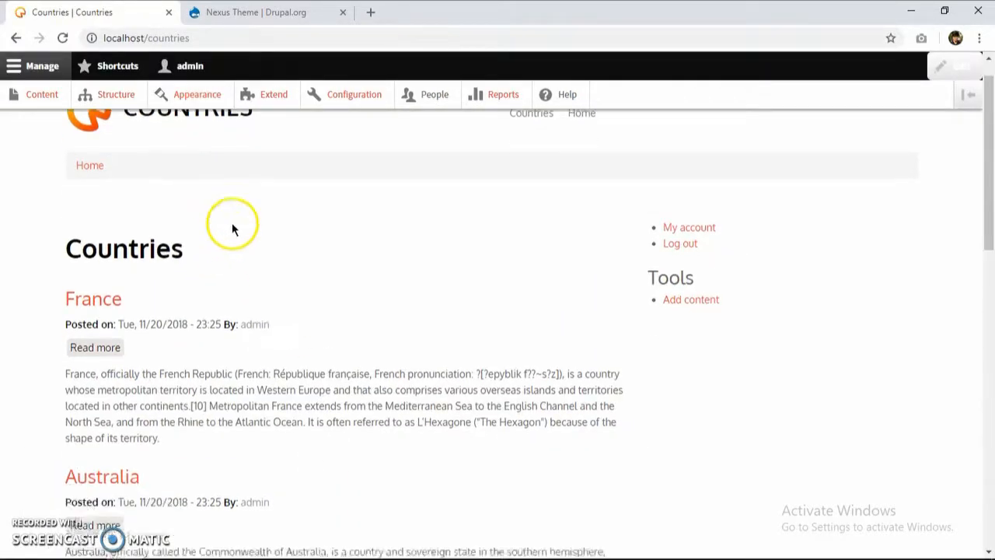
pyautogui.scroll(-1, 104, 233)
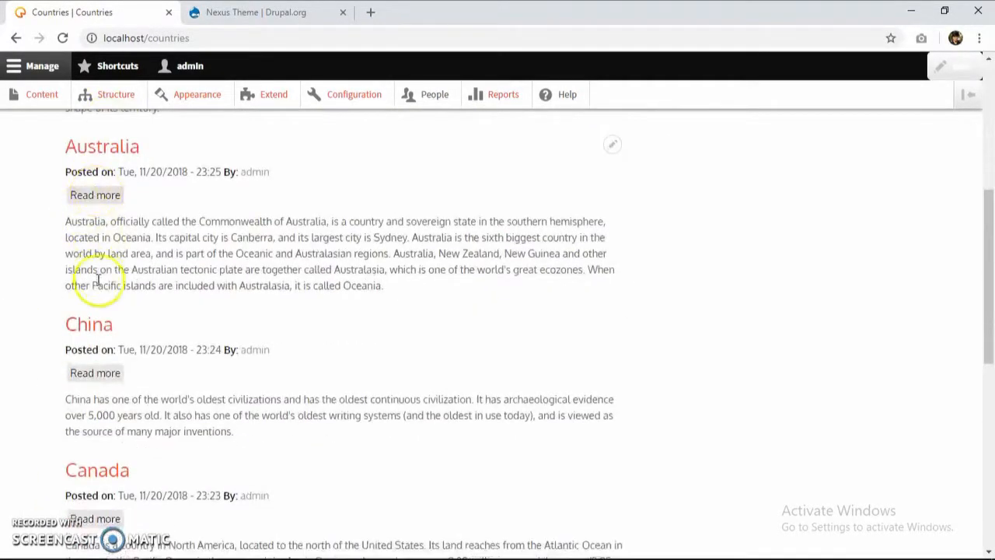
pyautogui.scroll(-3, 127, 361)
pyautogui.scroll(-3, 127, 369)
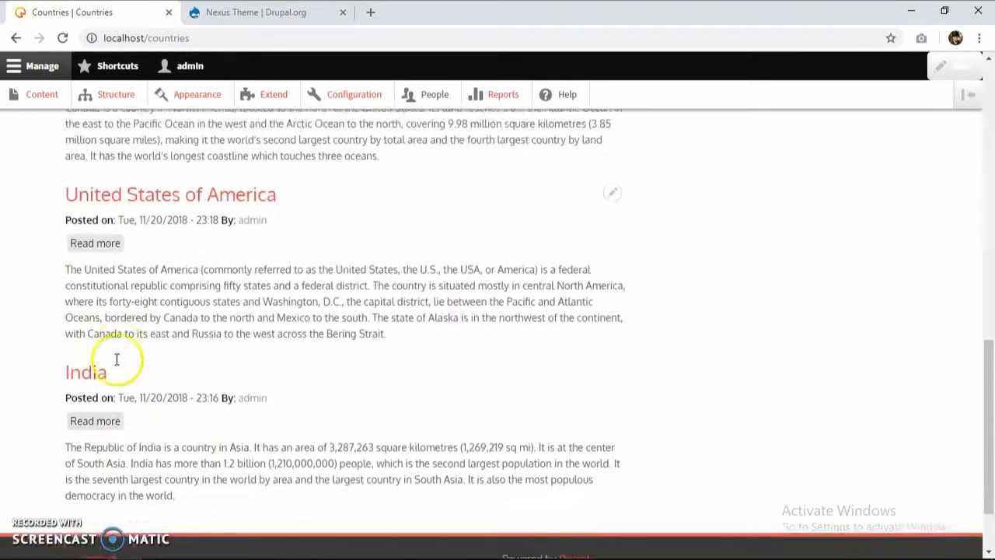
pyautogui.scroll(5, 81, 369)
pyautogui.scroll(6, 129, 291)
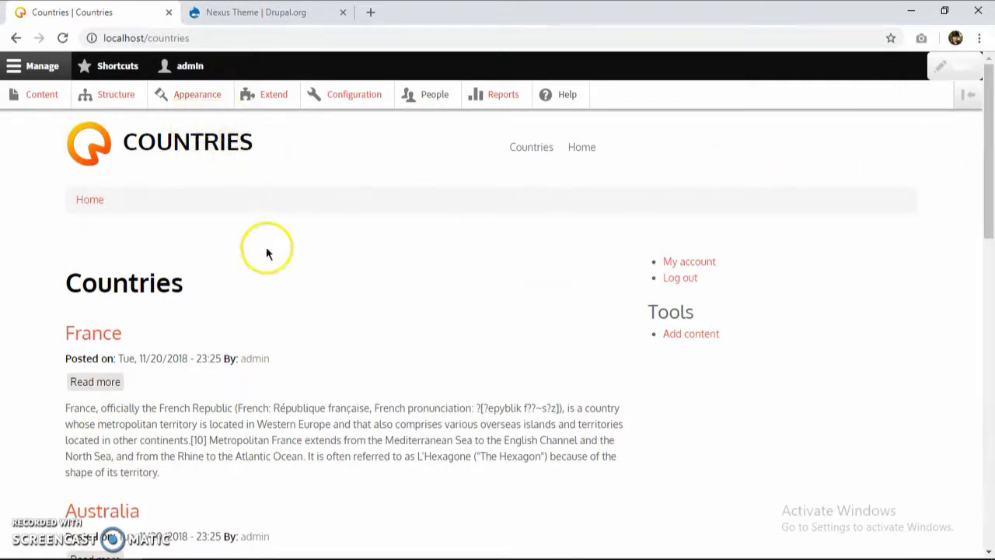
# Install the multilingual modules Configuration Translation, Content Translation, Interface Translation and Language
pyautogui.click(276, 101)
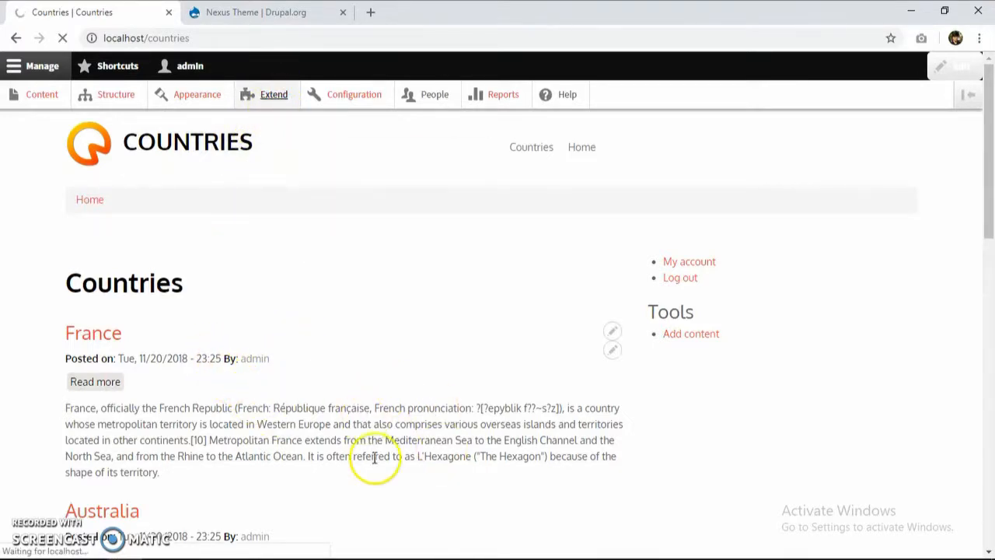
pyautogui.scroll(-20, 228, 349)
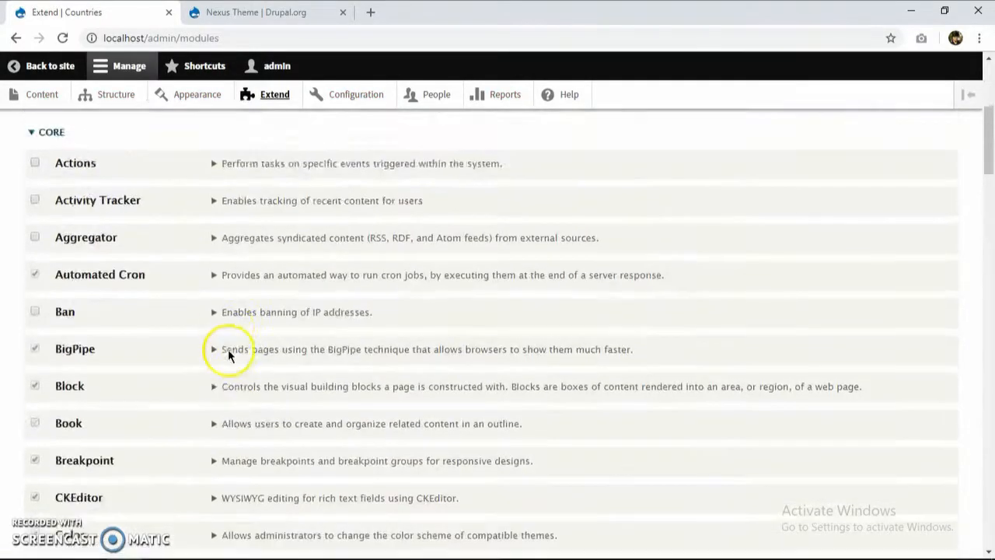
pyautogui.scroll(-10, 179, 363)
pyautogui.scroll(4, 167, 366)
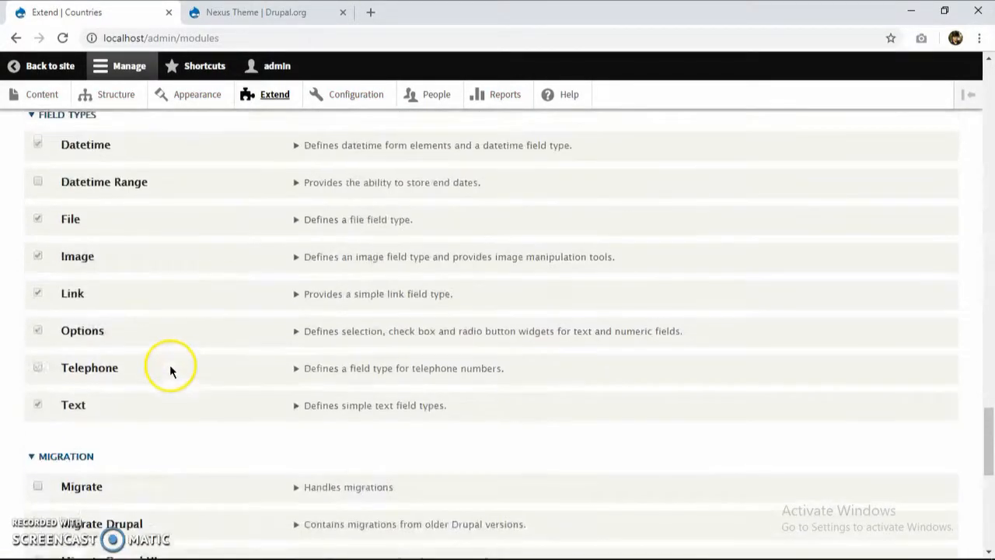
pyautogui.scroll(-9, 159, 372)
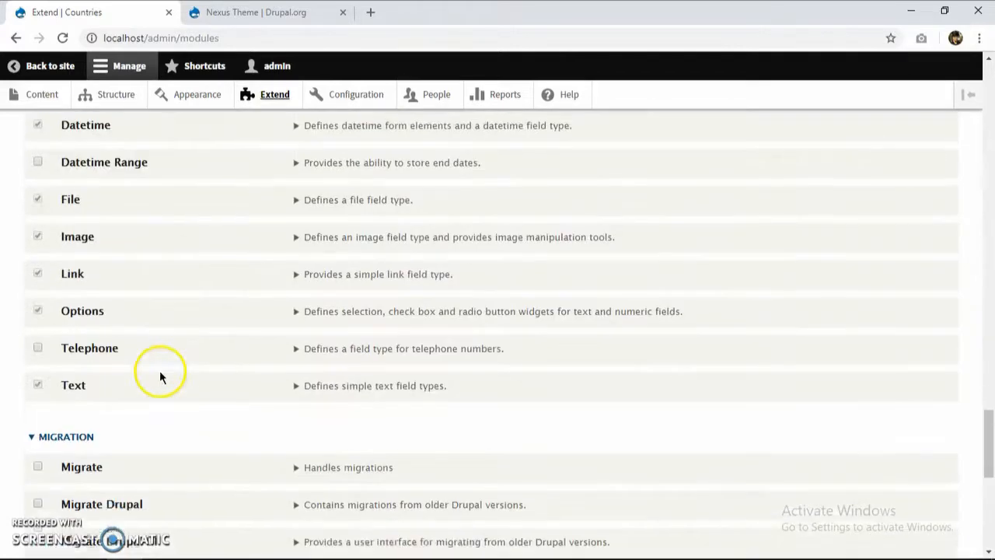
pyautogui.scroll(1, 156, 376)
pyautogui.scroll(-1, 155, 373)
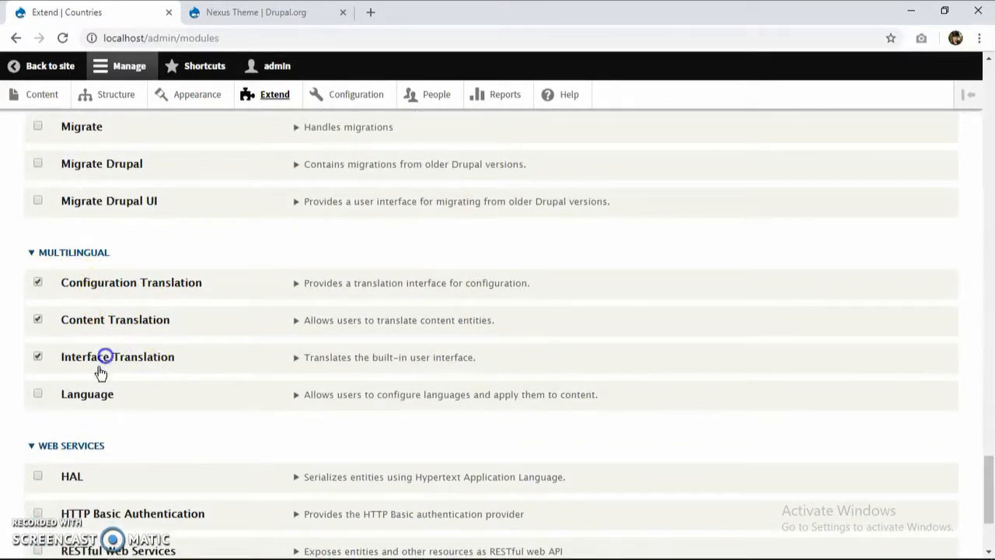
pyautogui.scroll(-3, 170, 374)
pyautogui.click(49, 477)
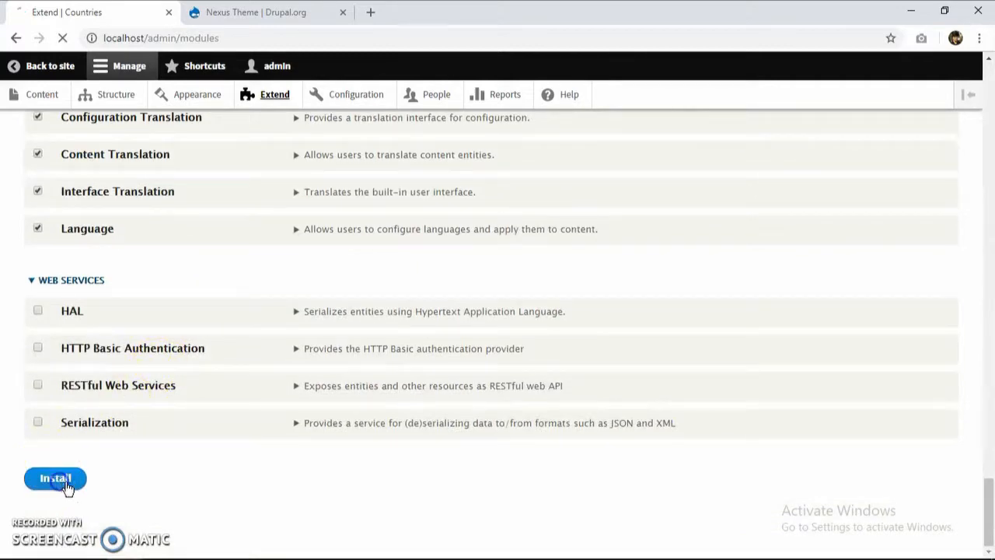
pyautogui.scroll(4, 187, 388)
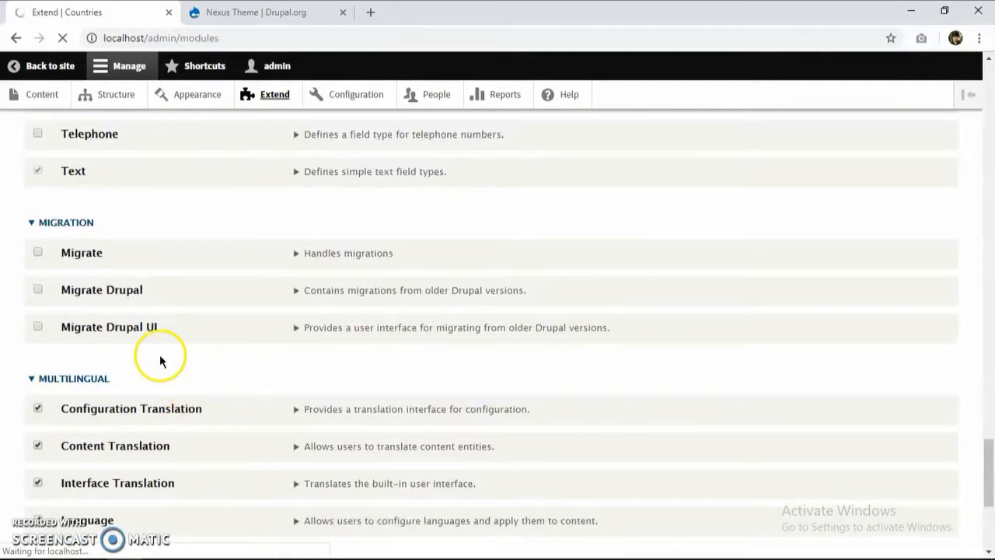
pyautogui.scroll(-3, 169, 361)
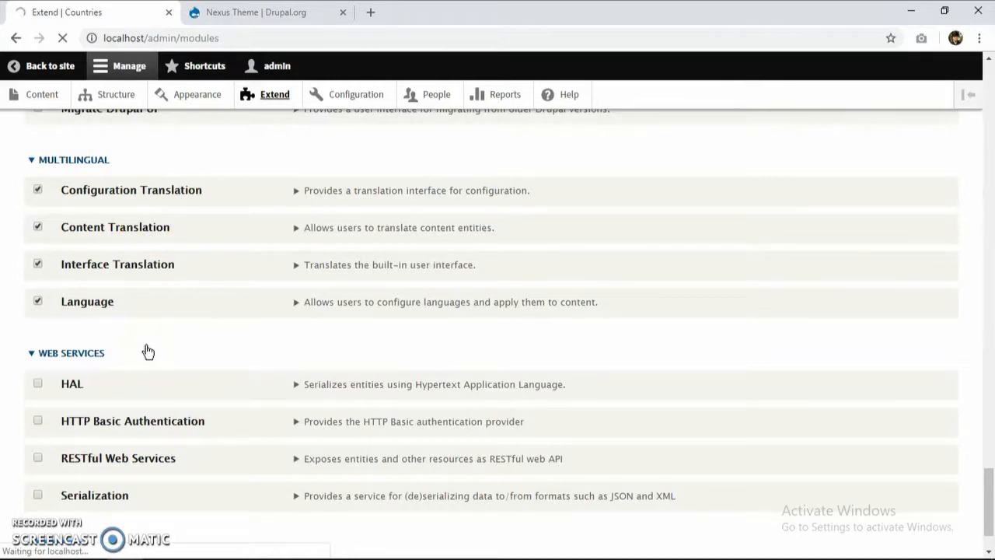
pyautogui.scroll(-1, 262, 202)
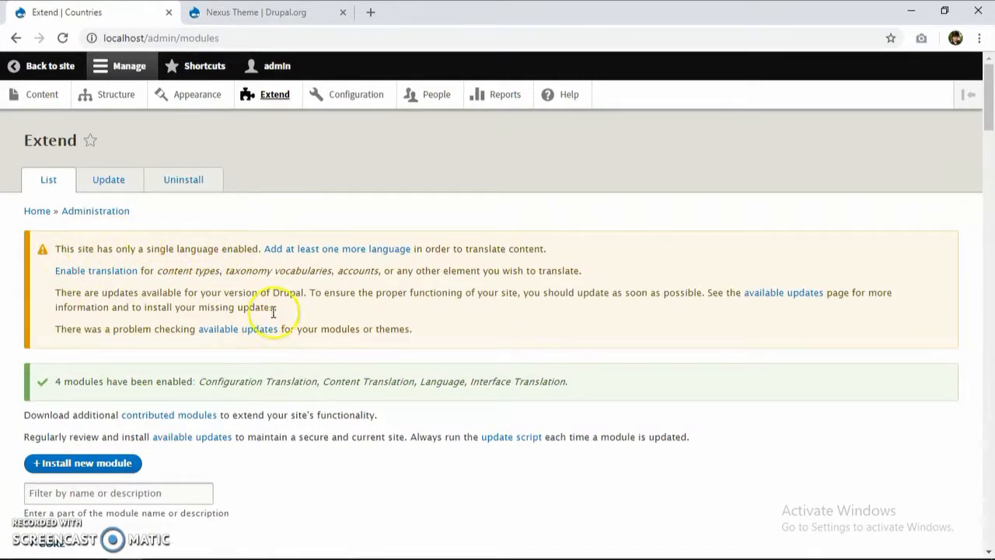
# Add Hindi to the site's languages and check the language list
pyautogui.click(327, 251)
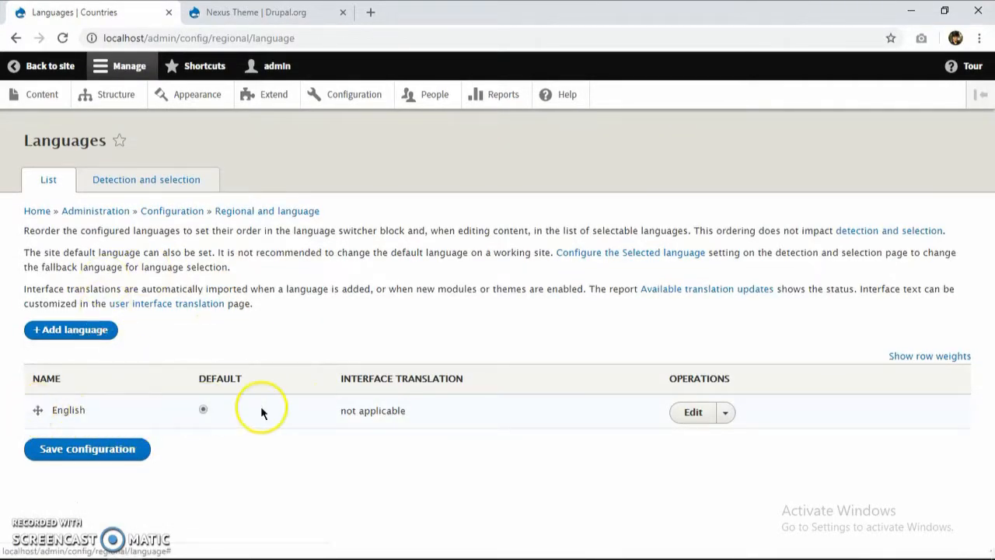
pyautogui.click(78, 332)
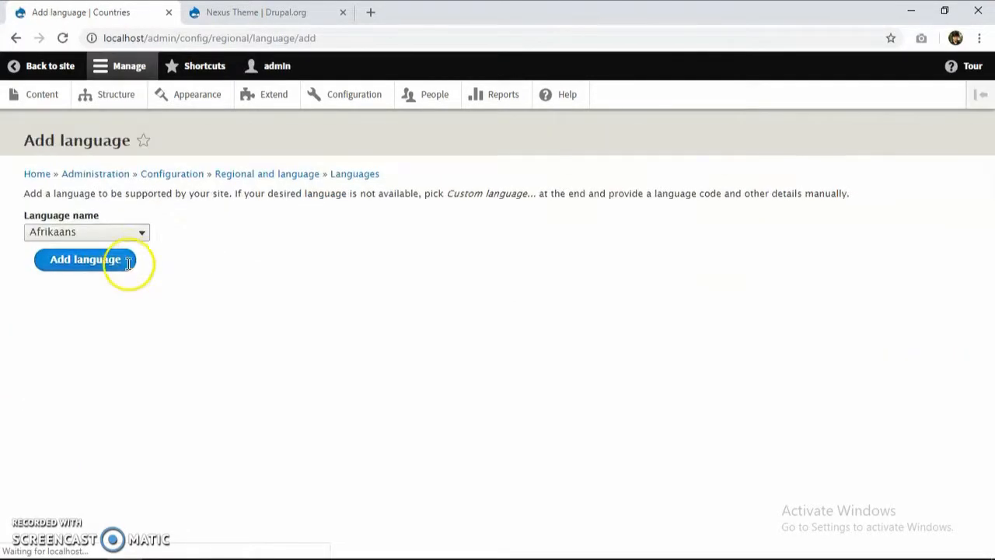
pyautogui.click(141, 236)
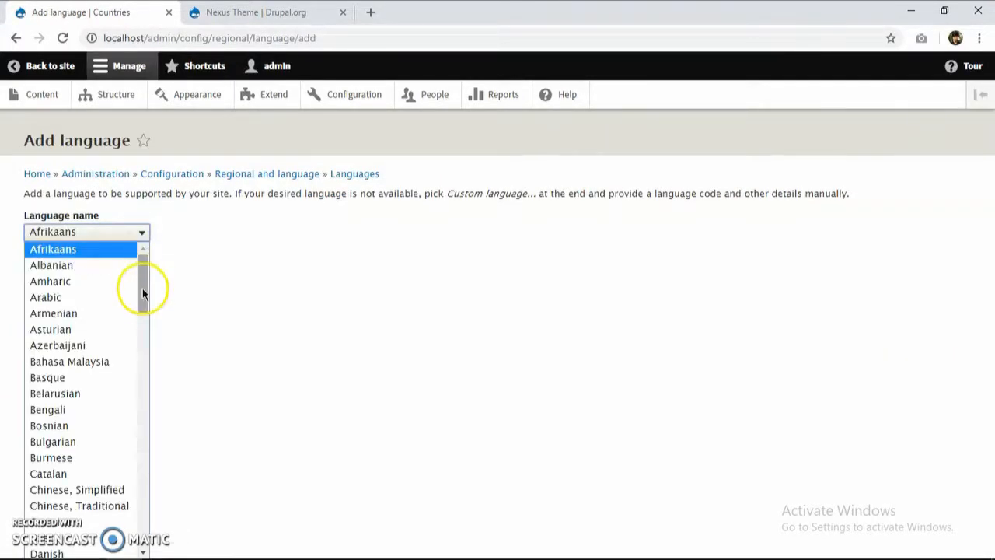
pyautogui.moveTo(142, 288); pyautogui.dragTo(130, 318)
pyautogui.write('hi')
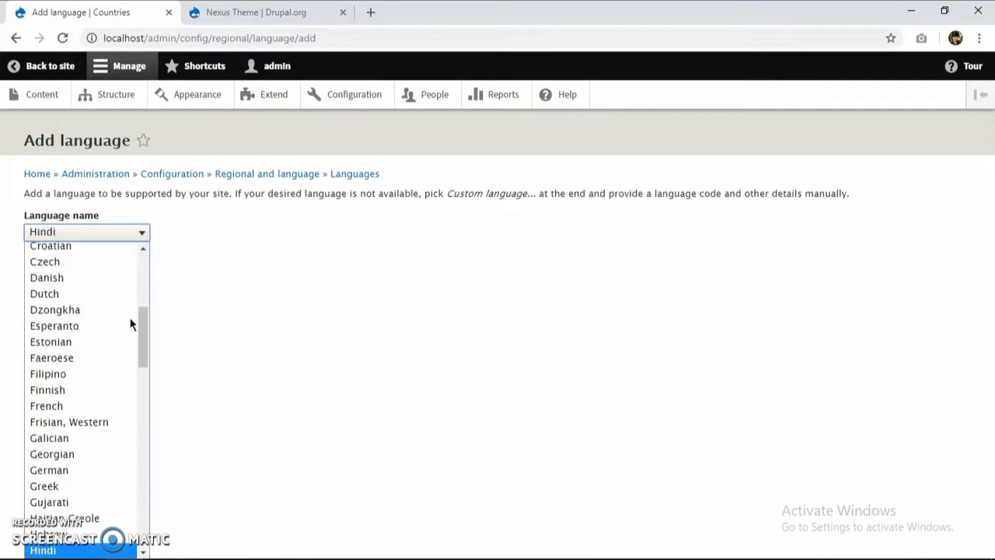
pyautogui.press('Return')
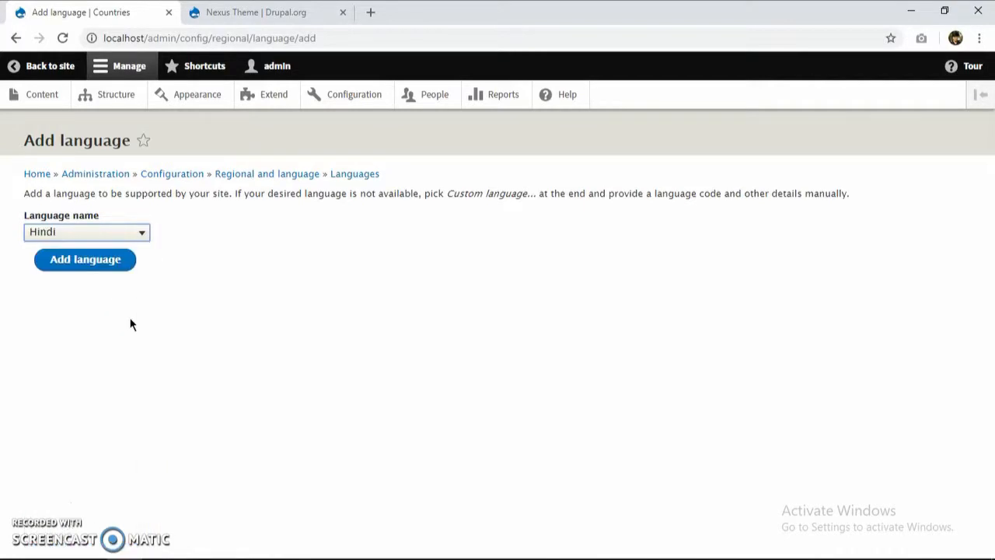
pyautogui.click(94, 266)
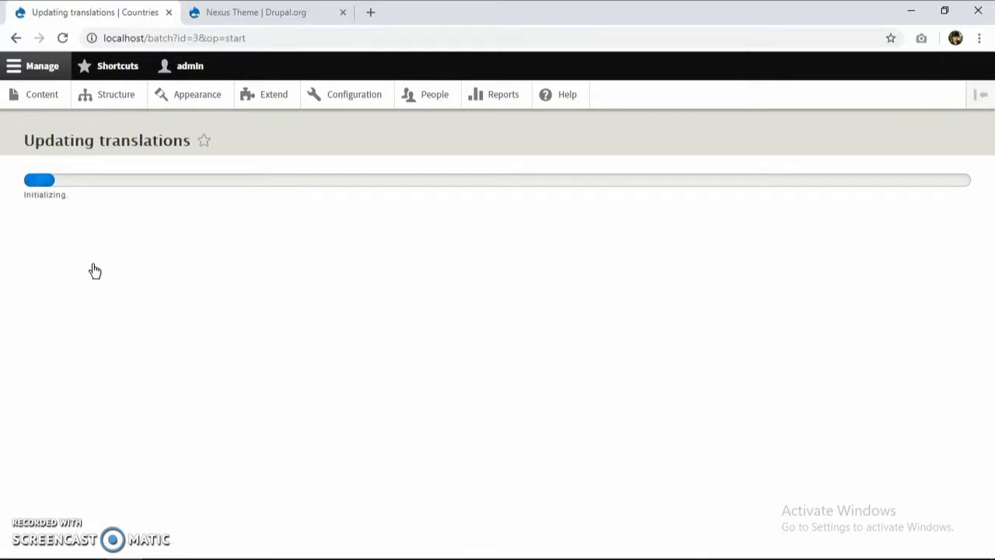
pyautogui.click(98, 274)
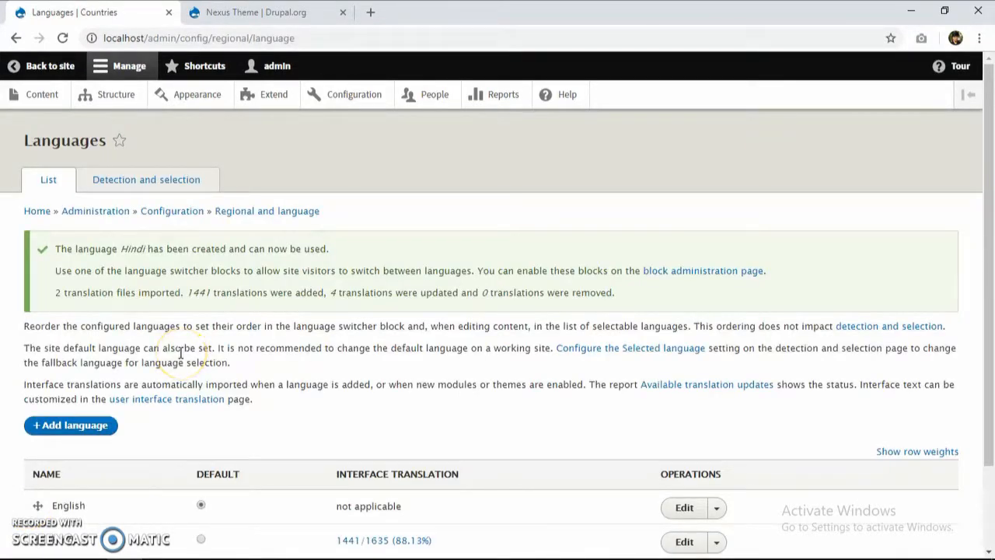
pyautogui.scroll(-1, 216, 332)
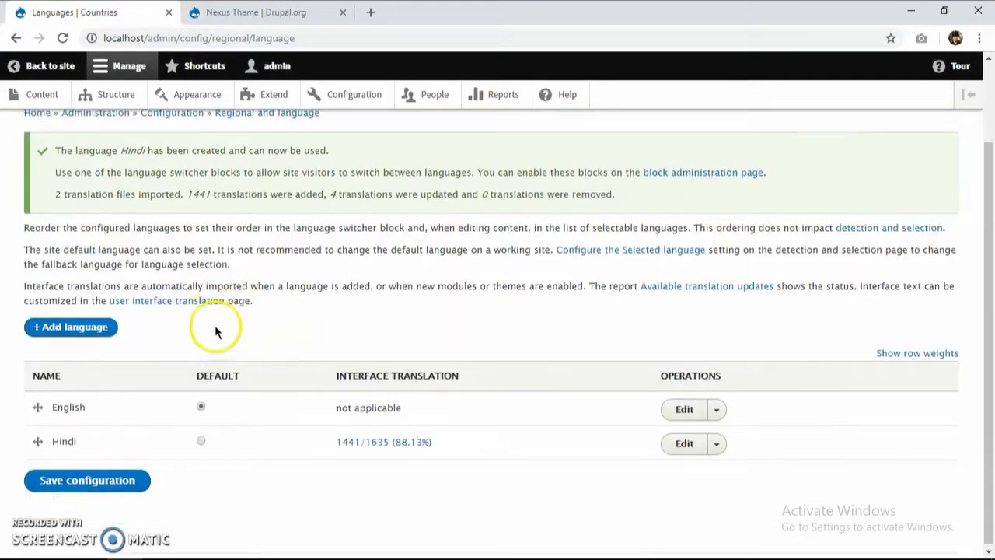
# Add French to the site's languages
pyautogui.scroll(1, 67, 266)
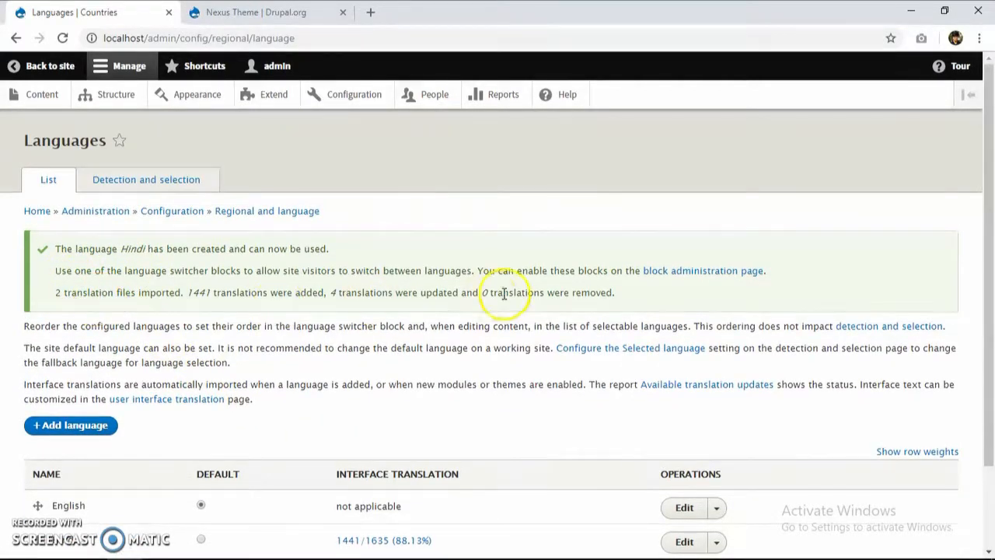
pyautogui.scroll(-1, 267, 328)
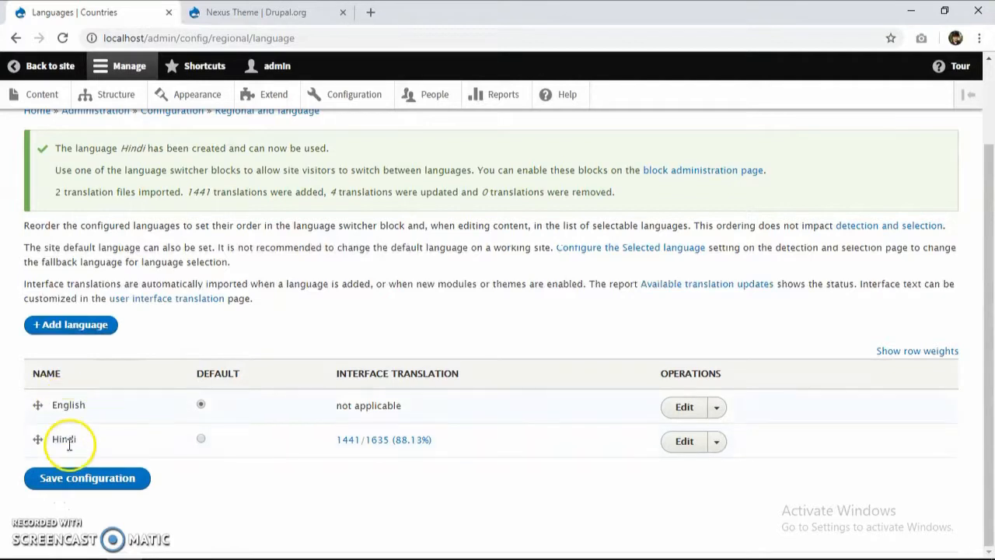
pyautogui.click(94, 329)
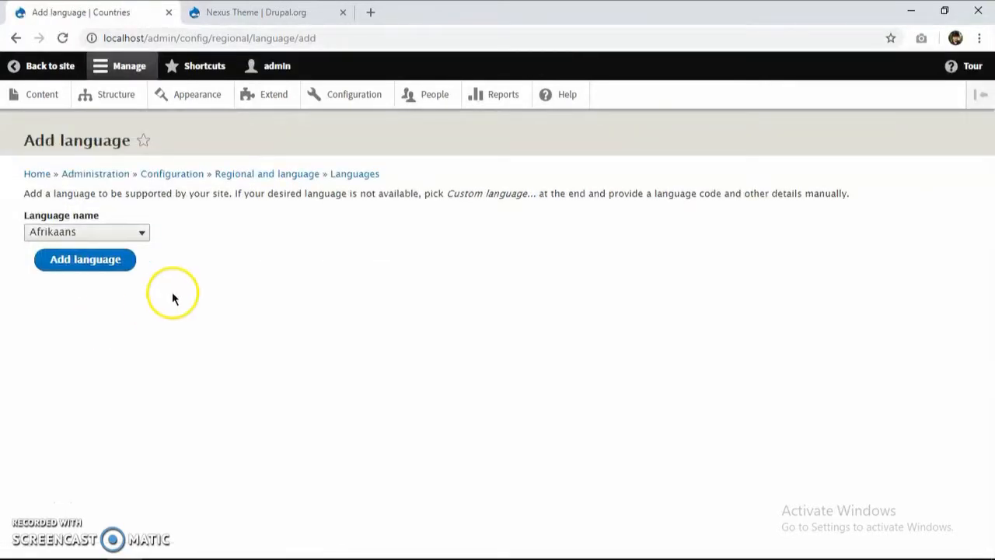
pyautogui.click(124, 231)
pyautogui.write('fr')
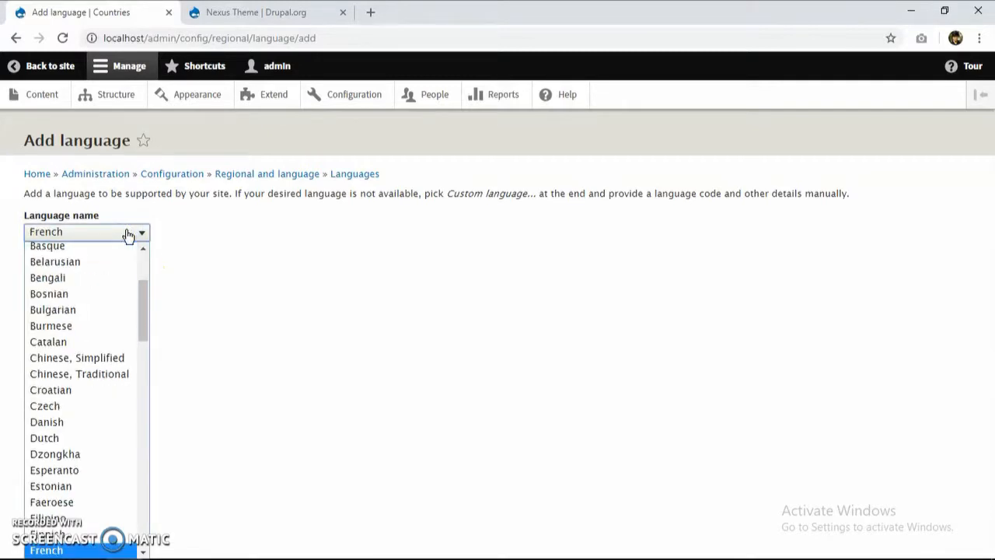
pyautogui.click(126, 233)
pyautogui.click(113, 260)
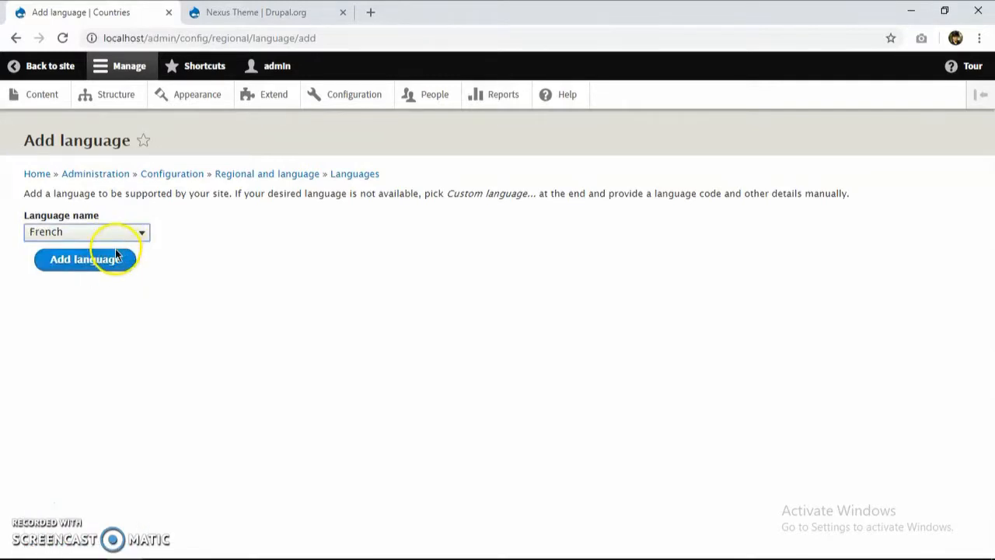
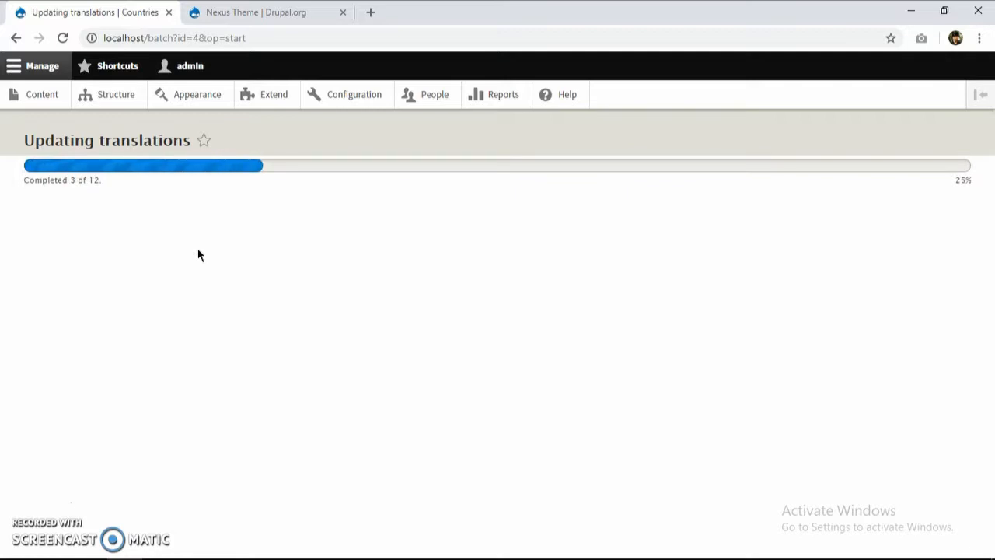
pyautogui.click(165, 300)
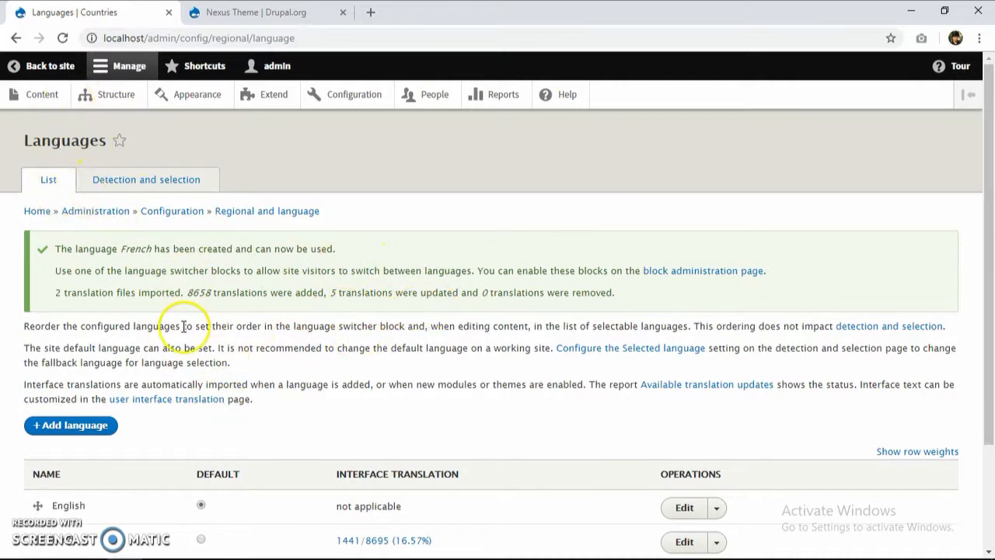
# Go back to the site's Countries listing, open the France entry and look through its page
pyautogui.click(31, 68)
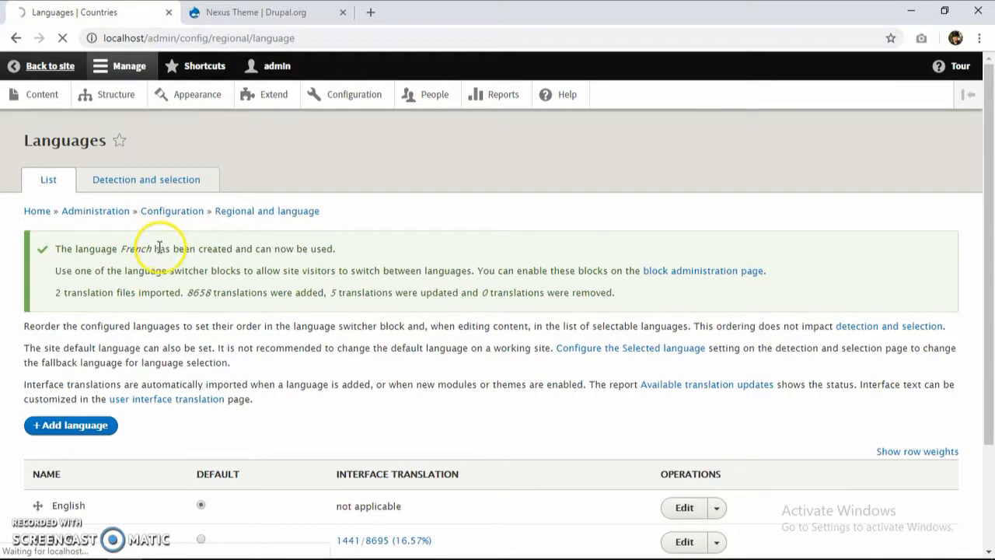
pyautogui.scroll(-1, 178, 258)
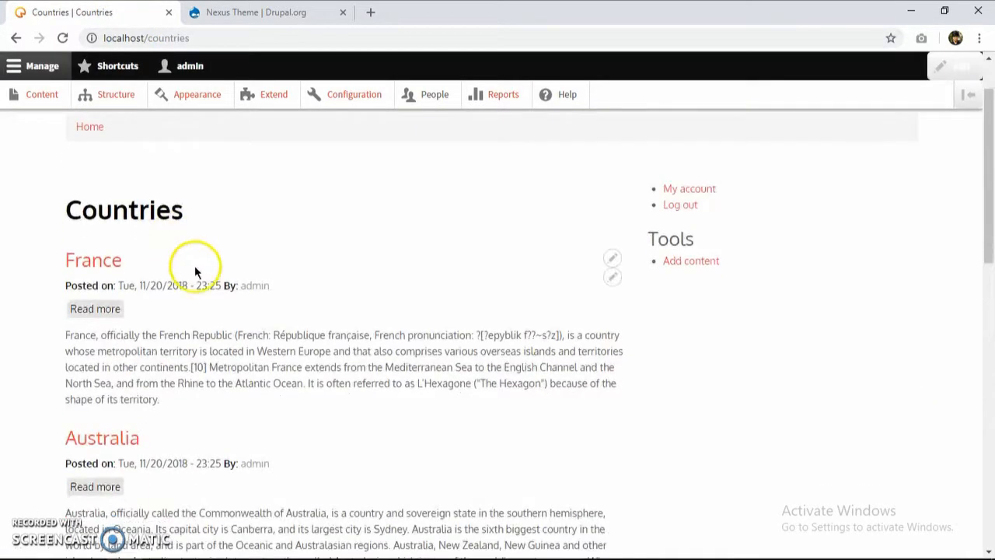
pyautogui.scroll(-1, 156, 330)
pyautogui.click(94, 187)
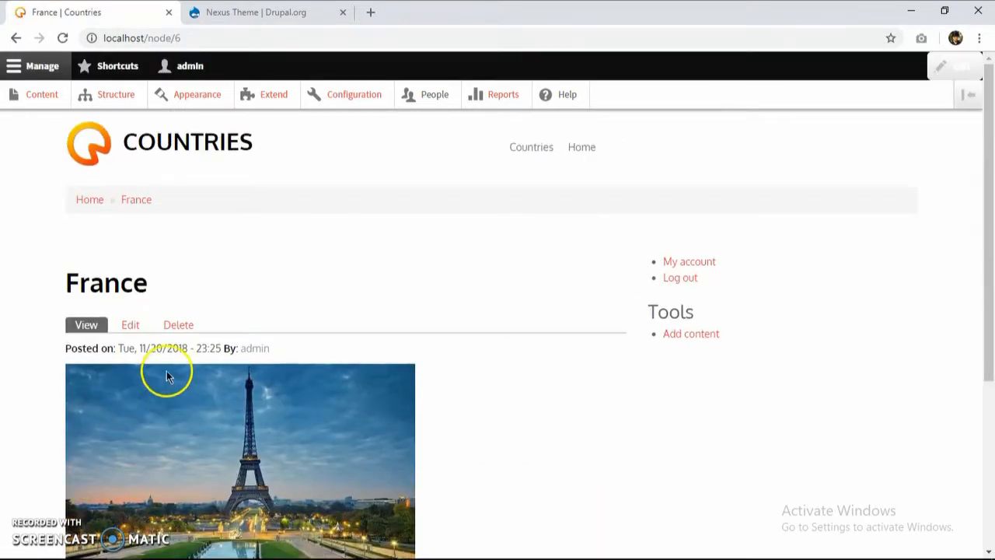
pyautogui.scroll(-3, 422, 342)
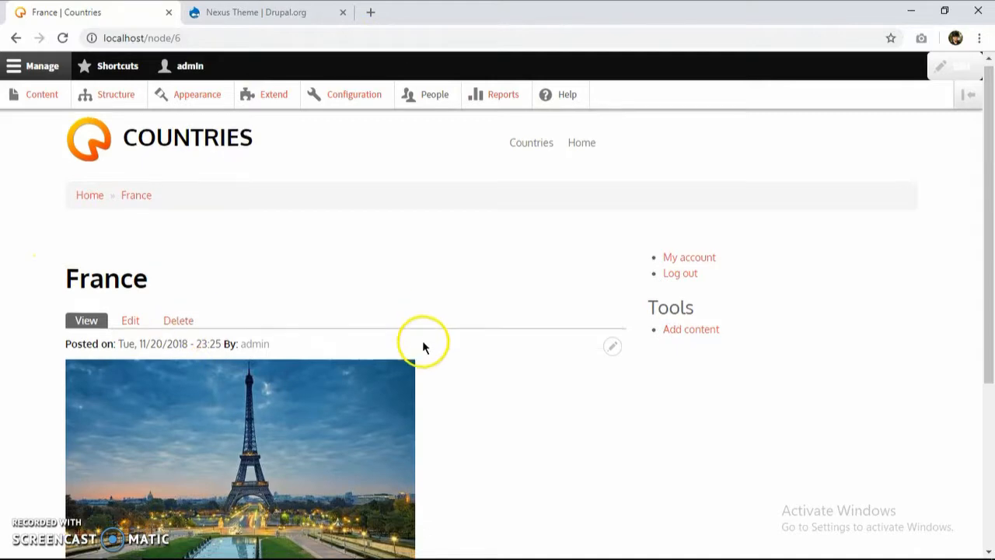
pyautogui.scroll(3, 260, 406)
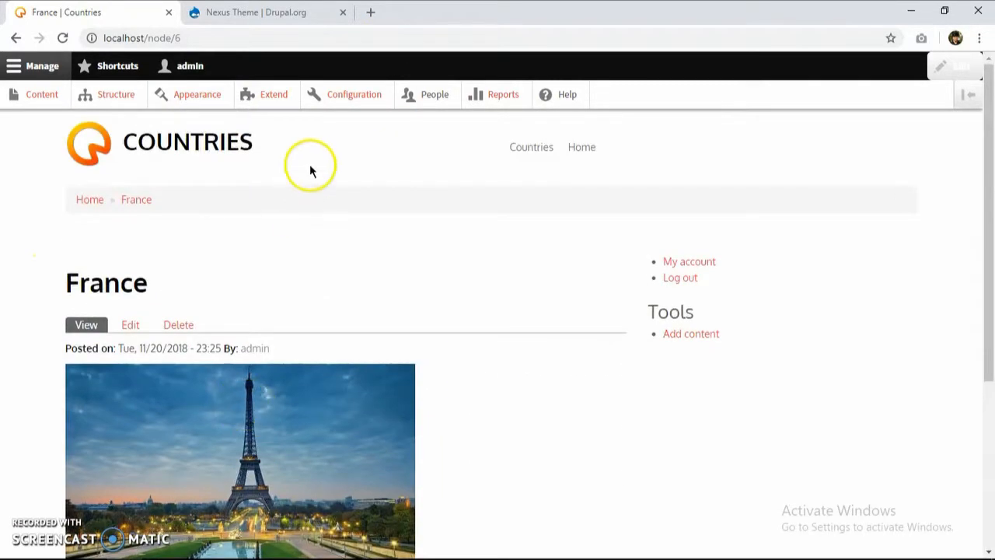
# Open the site's Languages configuration and check the list of languages
pyautogui.click(360, 102)
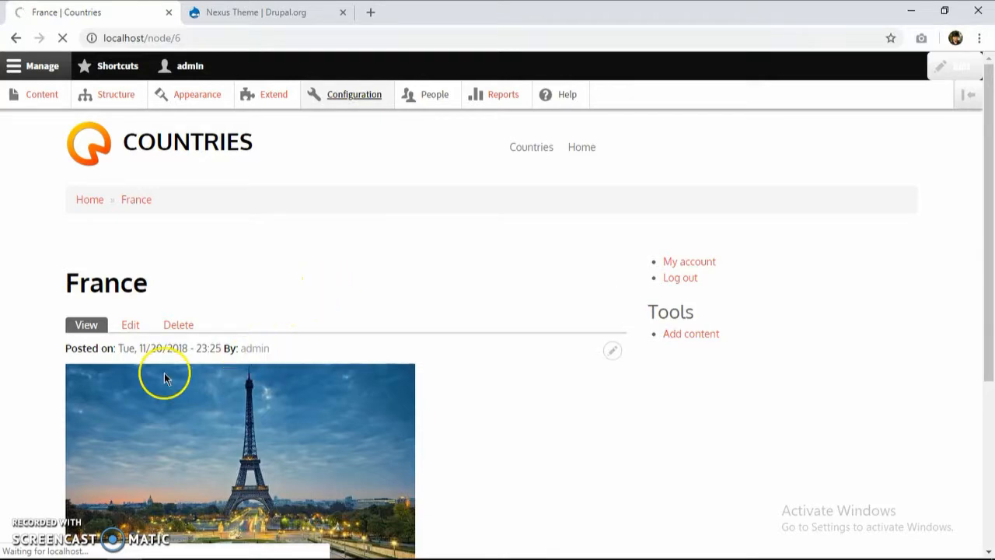
pyautogui.scroll(-6, 278, 378)
pyautogui.scroll(-2, 286, 386)
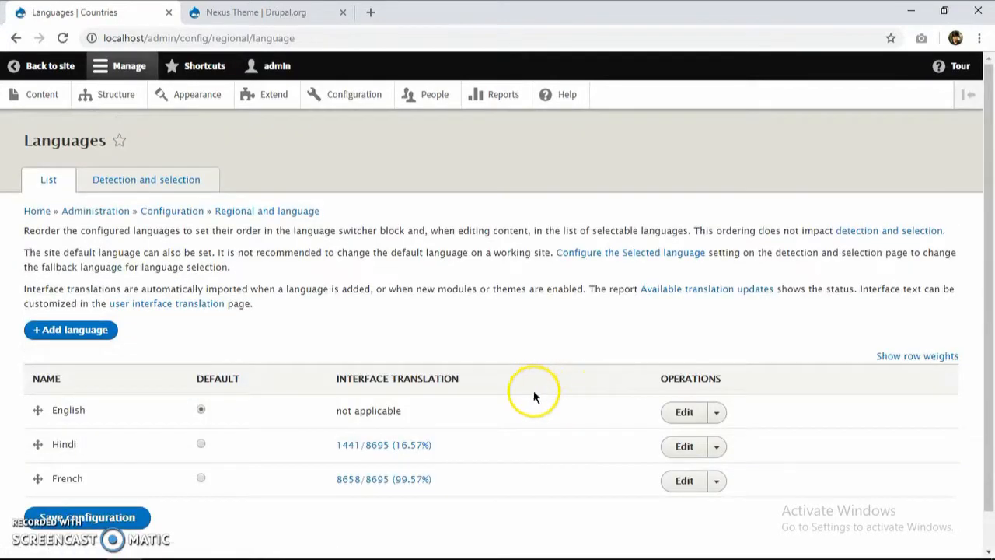
pyautogui.scroll(-1, 534, 396)
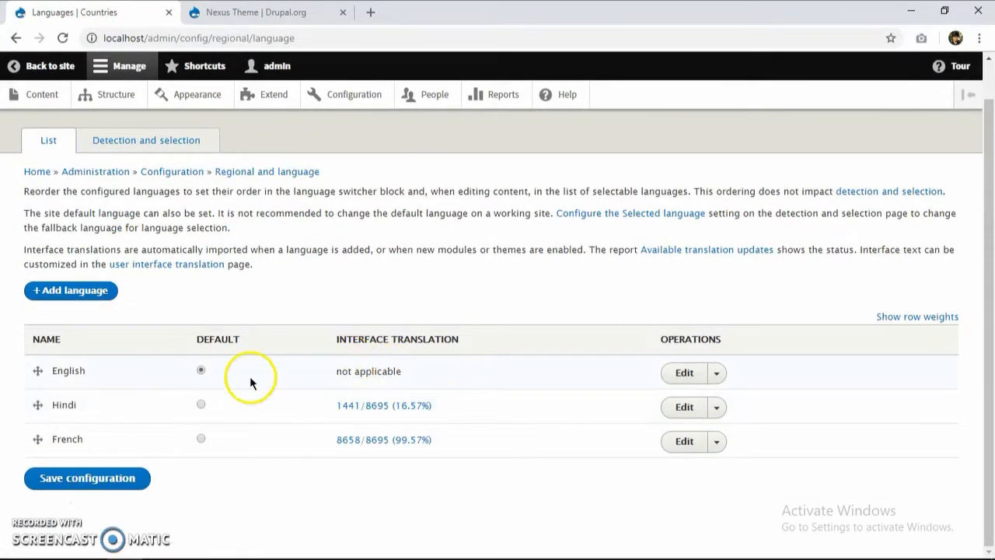
# Open the language detection and selection settings and examine the interface text detection methods, especially URL
pyautogui.click(162, 148)
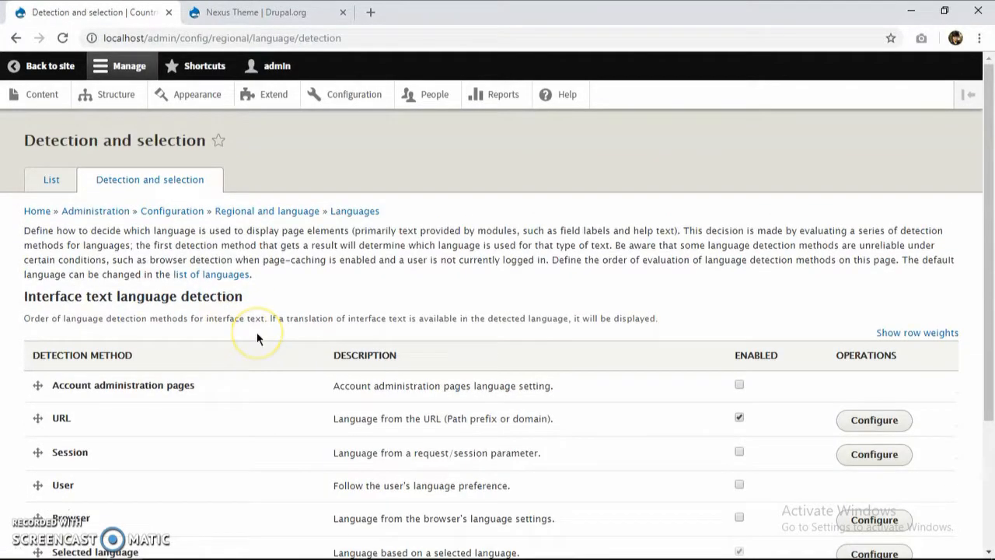
pyautogui.scroll(-2, 296, 342)
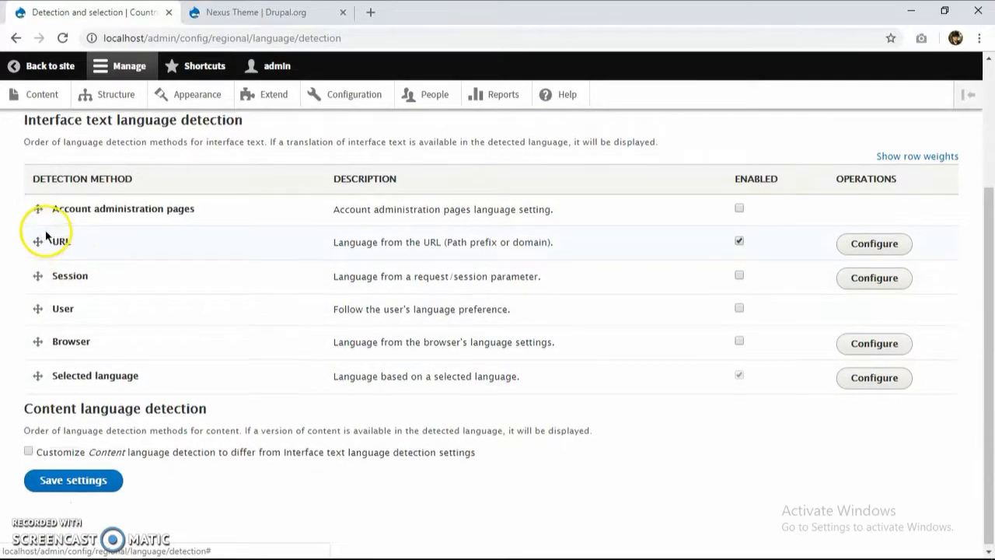
pyautogui.scroll(1, 31, 230)
pyautogui.moveTo(21, 199); pyautogui.dragTo(194, 185)
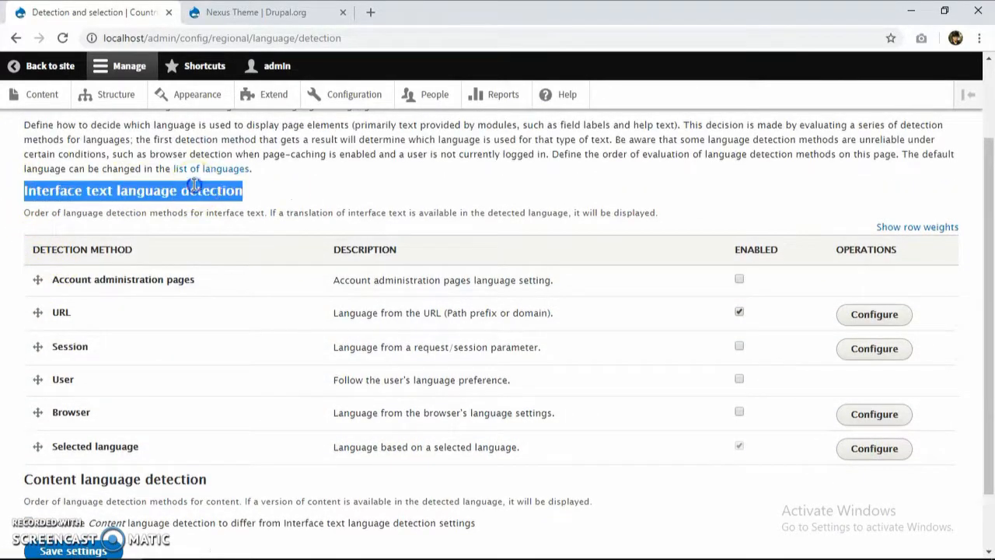
pyautogui.click(255, 198)
pyautogui.scroll(-1, 373, 311)
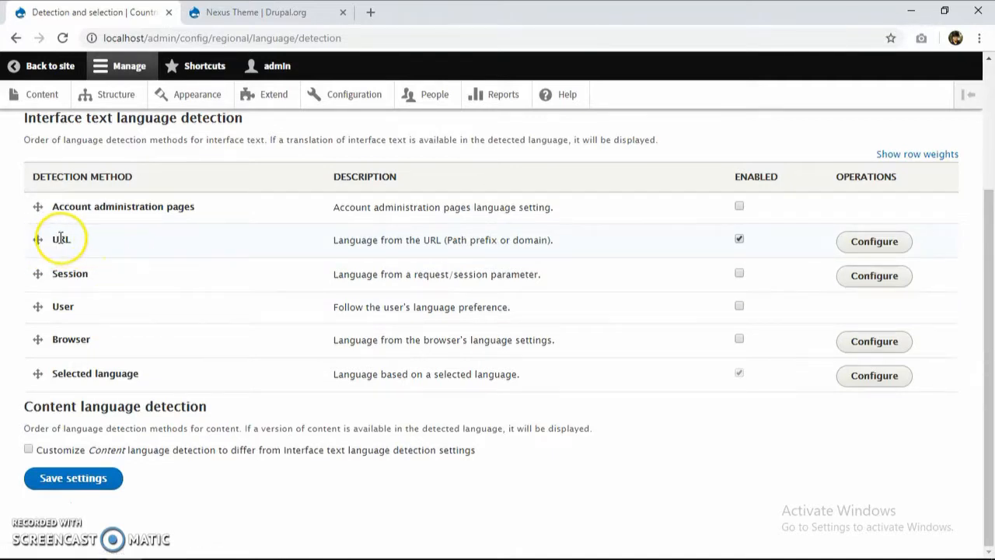
pyautogui.scroll(1, 78, 214)
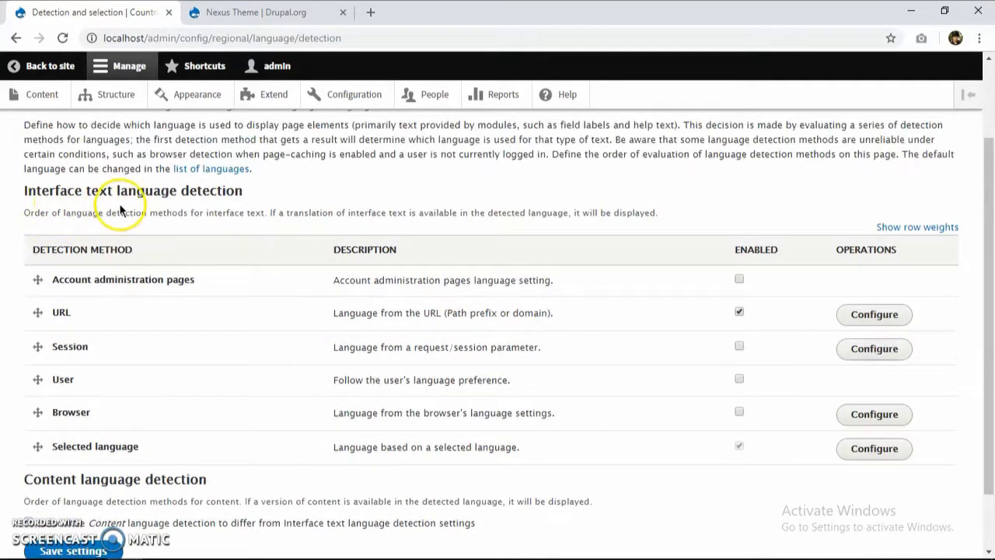
pyautogui.moveTo(59, 314); pyautogui.dragTo(75, 317)
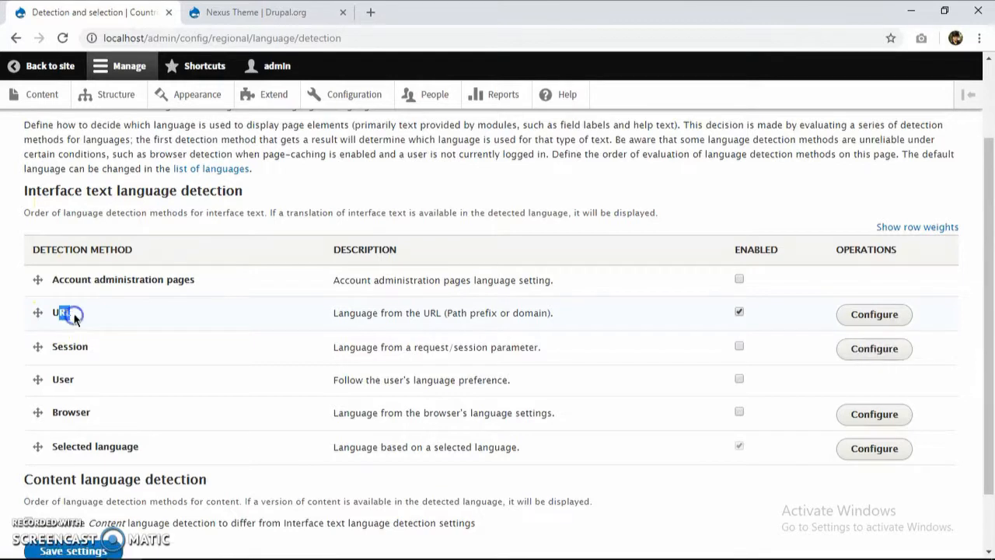
pyautogui.moveTo(441, 316); pyautogui.dragTo(510, 317)
pyautogui.click(514, 318)
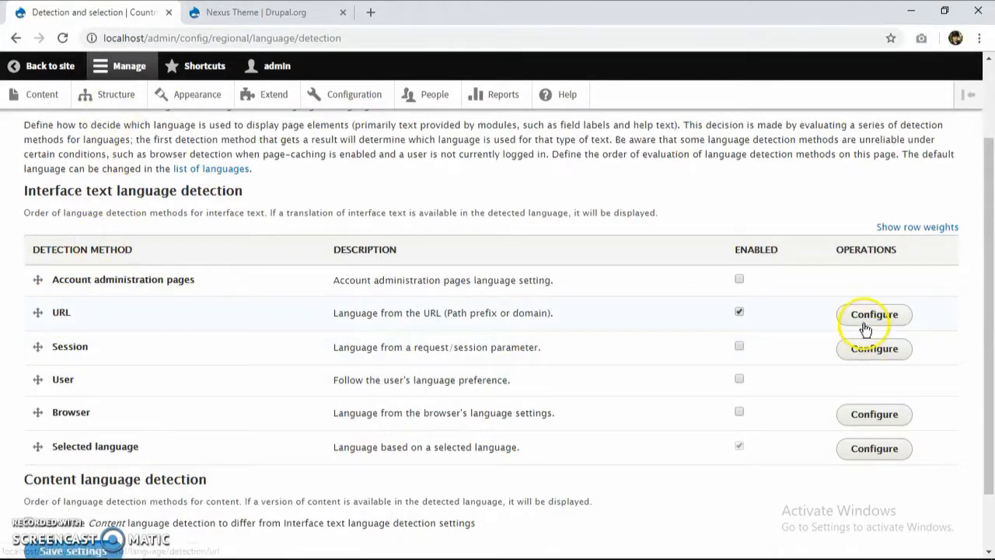
# Configure the URL detection method: view the Domain option, choose Path prefix as the part that determines language, and save
pyautogui.click(249, 170)
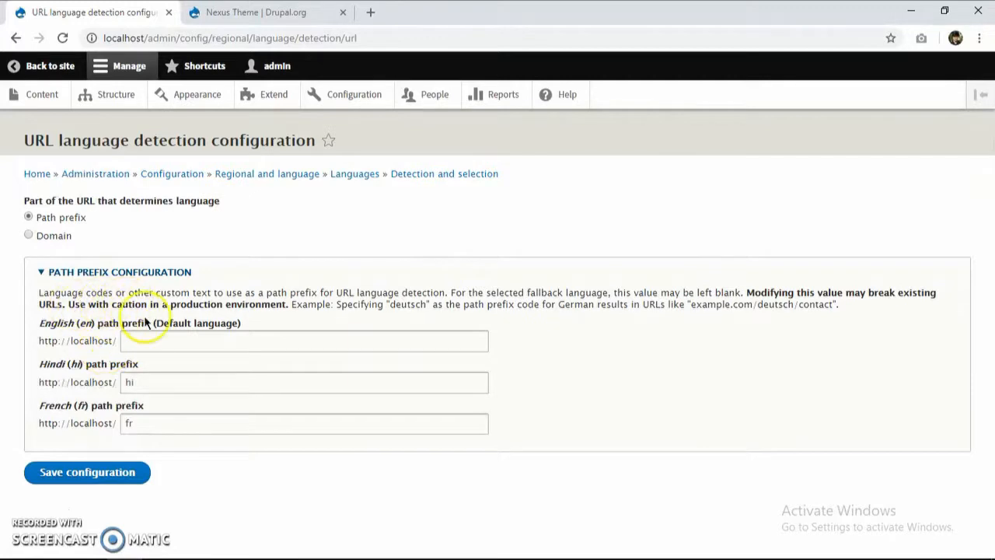
pyautogui.click(195, 343)
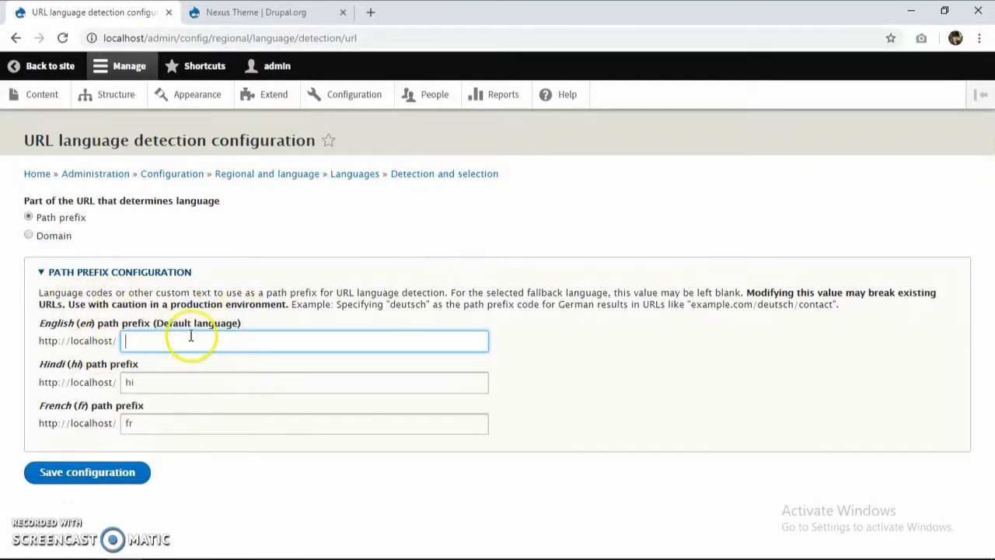
pyautogui.click(105, 272)
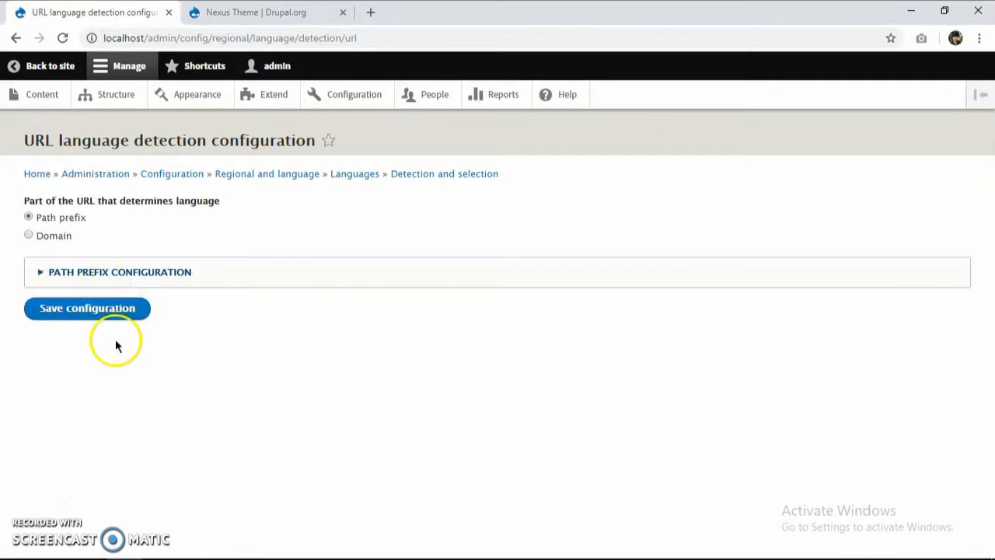
pyautogui.click(113, 275)
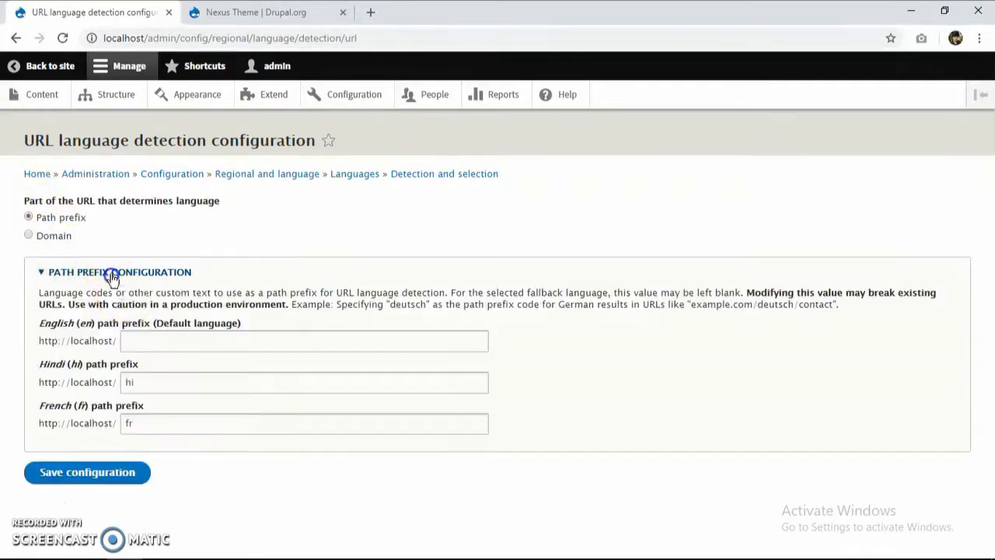
pyautogui.click(56, 237)
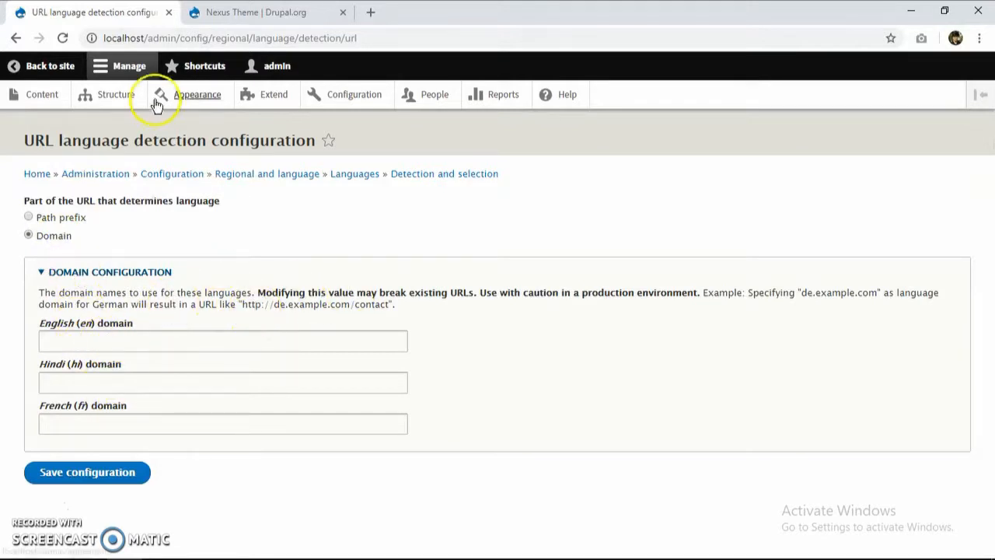
pyautogui.click(75, 226)
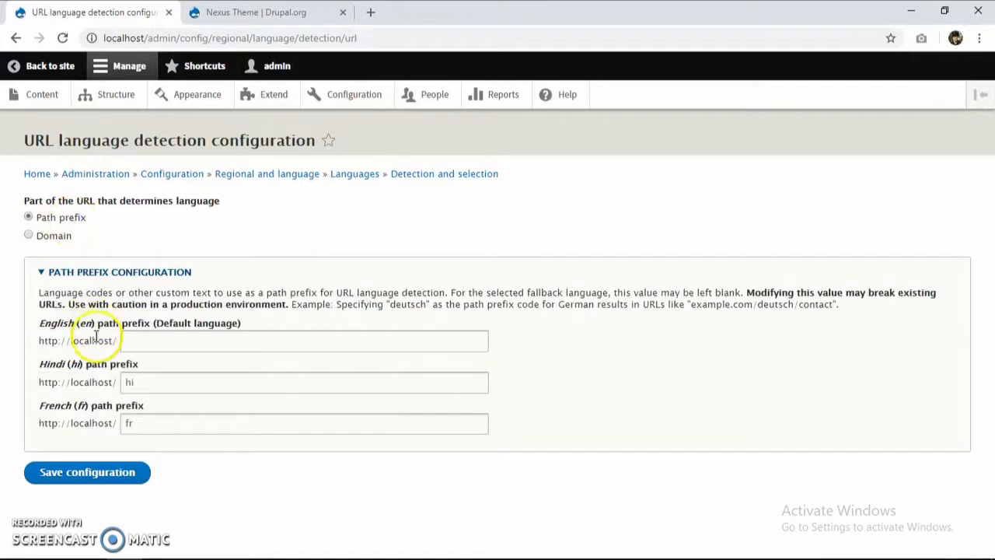
pyautogui.click(132, 474)
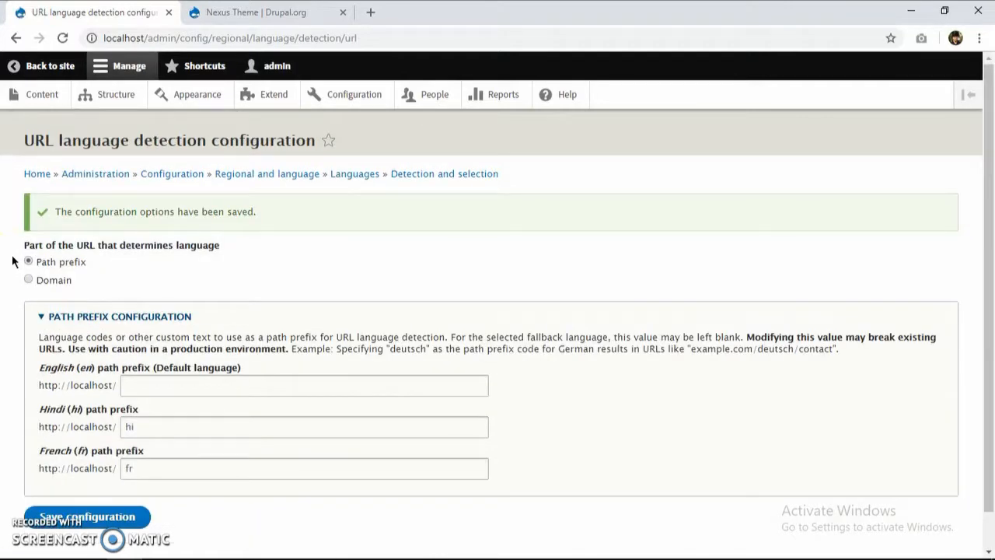
# Go back to the site, open its home page and look through the slideshow and country entries
pyautogui.click(56, 66)
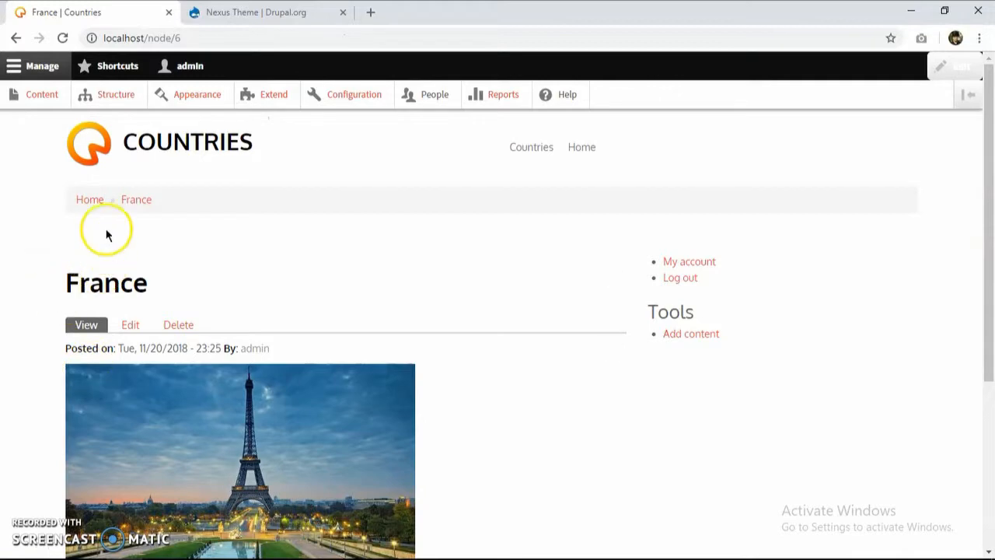
pyautogui.click(159, 133)
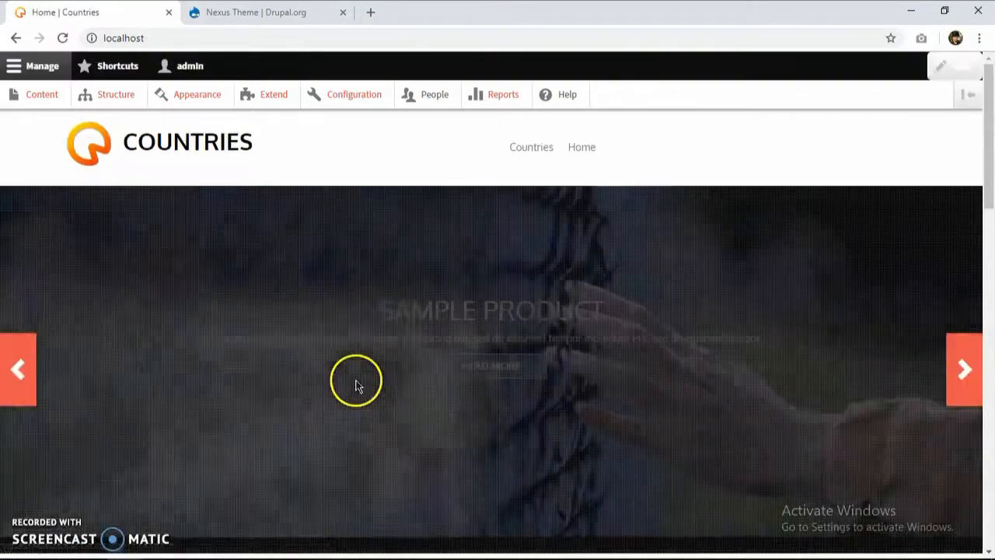
pyautogui.scroll(-15, 546, 326)
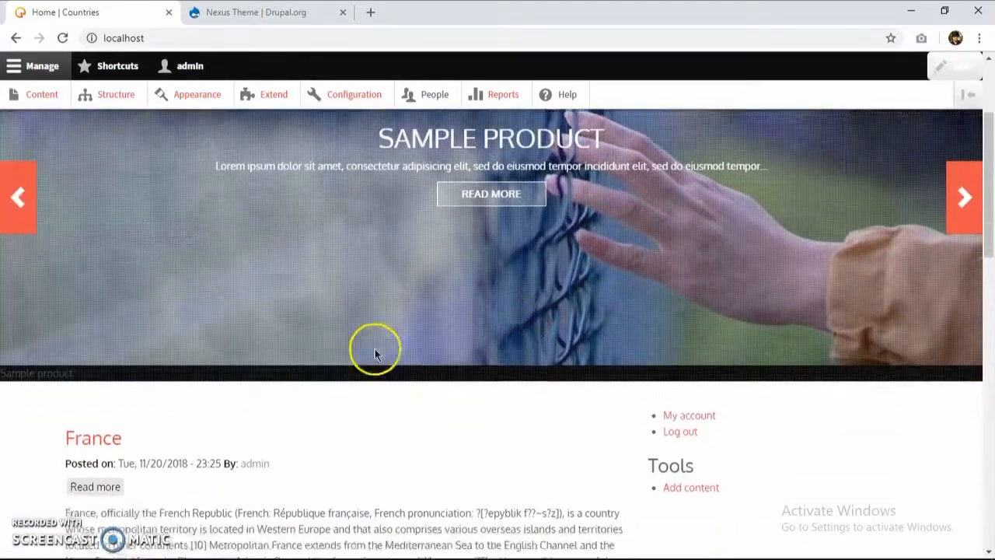
pyautogui.scroll(-3, 296, 317)
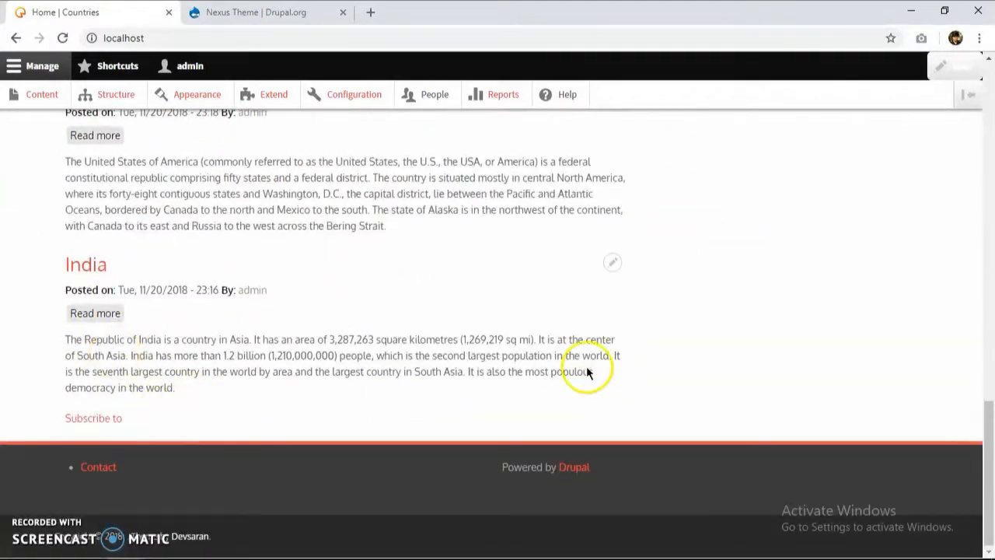
pyautogui.scroll(20, 575, 381)
pyautogui.scroll(2, 565, 397)
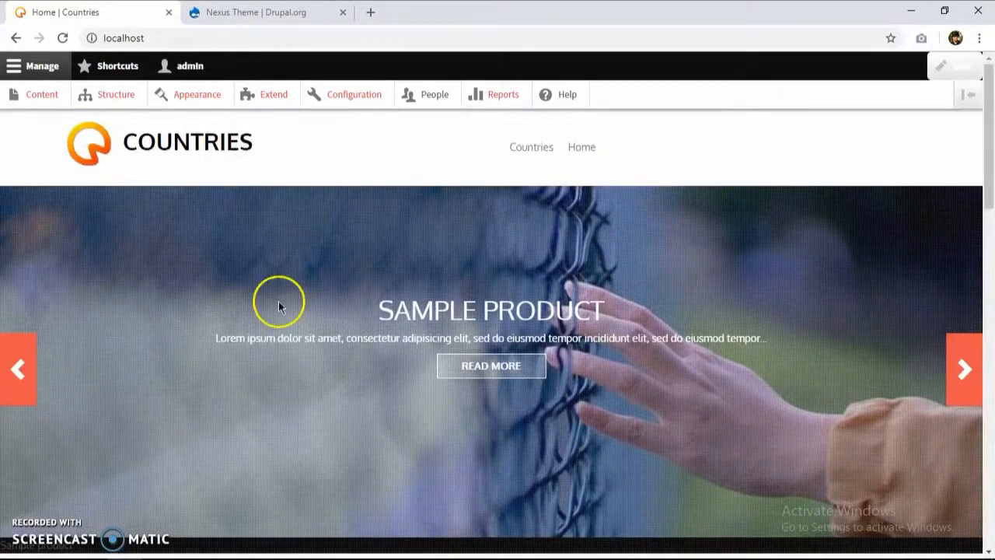
pyautogui.scroll(-4, 214, 304)
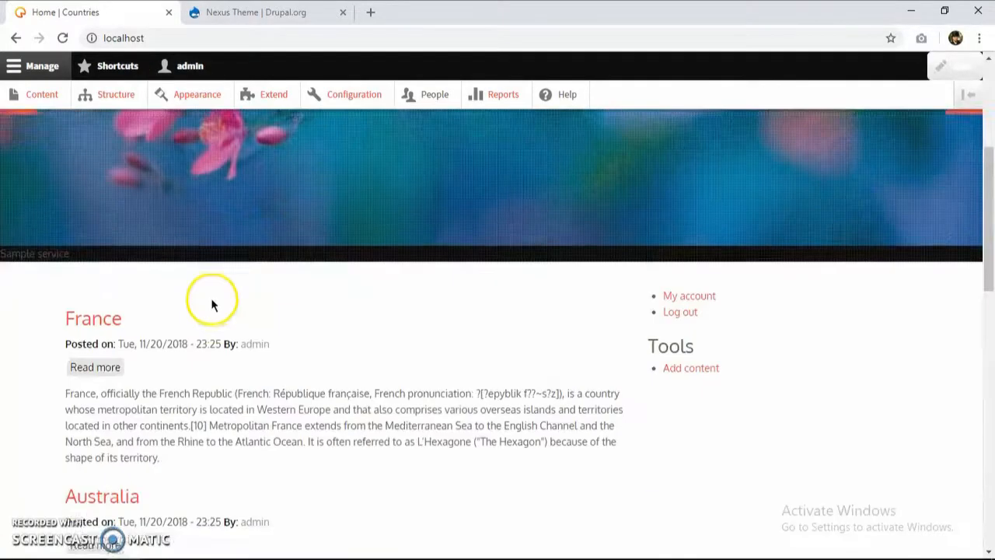
# Finish looking through the country entries on the home page, and open the site's block layout settings
pyautogui.scroll(-4, 394, 294)
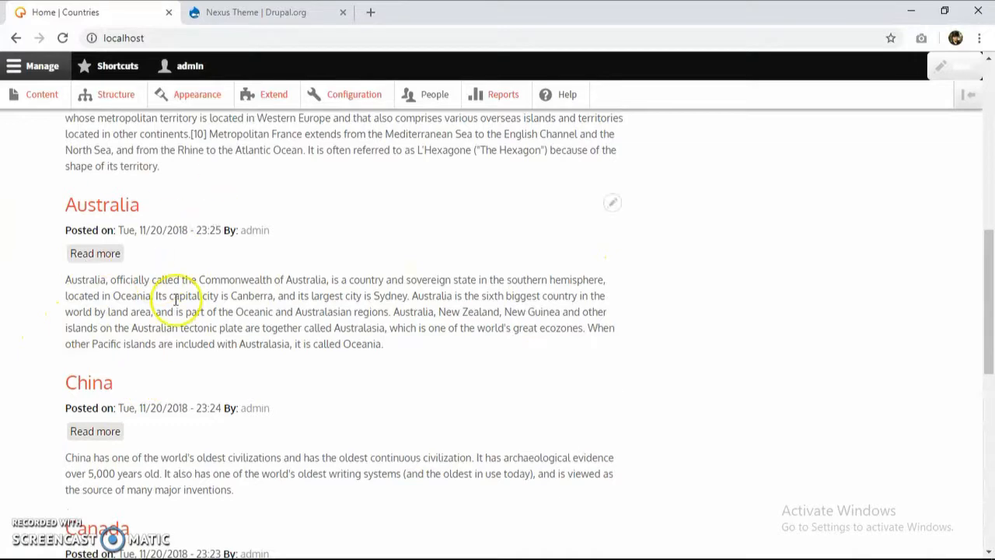
pyautogui.scroll(6, 88, 178)
pyautogui.click(106, 105)
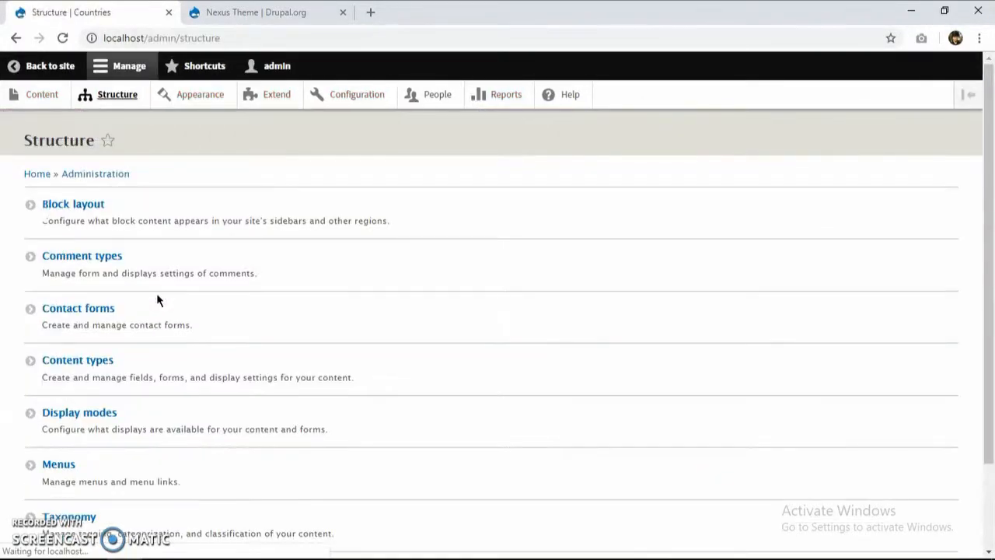
pyautogui.click(190, 259)
pyautogui.click(210, 209)
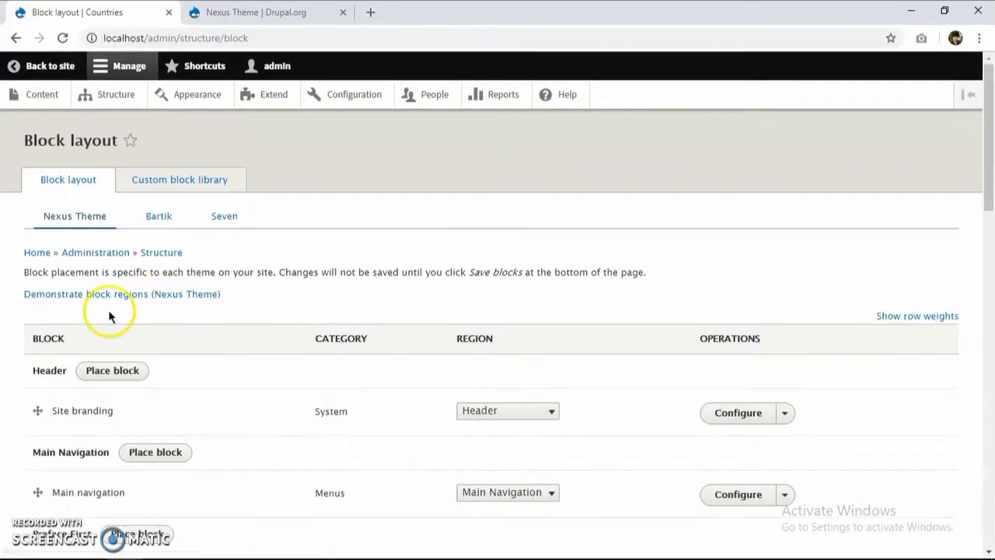
# Review the blocks assigned to each region and view the block region demonstration for the Nexus theme
pyautogui.scroll(-6, 109, 315)
pyautogui.scroll(-3, 66, 360)
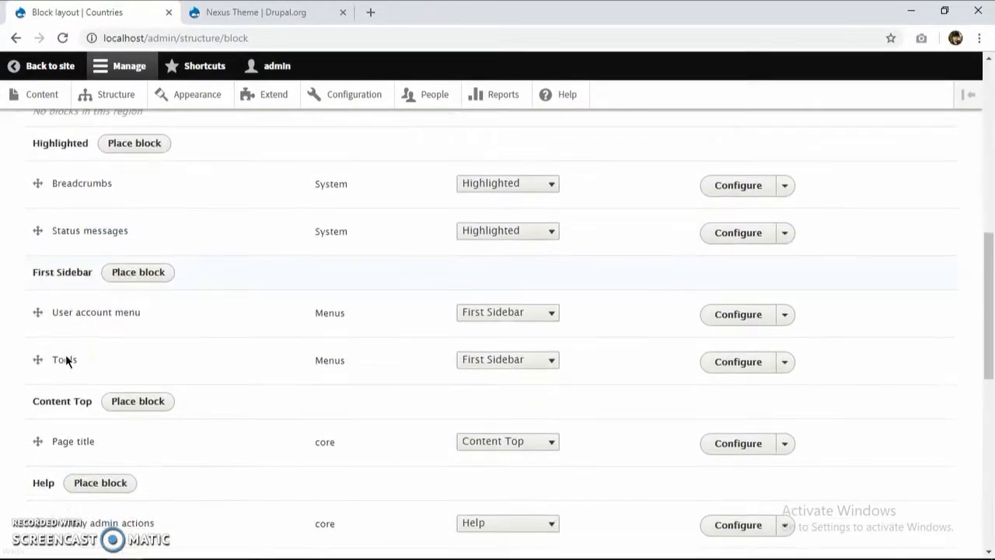
pyautogui.scroll(10, 66, 359)
pyautogui.click(155, 295)
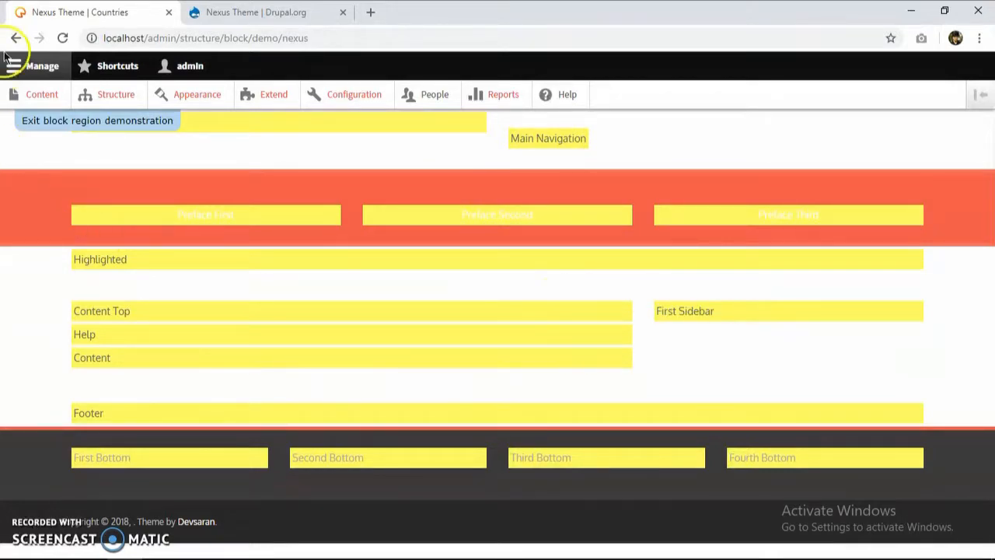
# Return to the block layout and choose the Language switcher block for placement in the First Sidebar region
pyautogui.scroll(-5, 107, 269)
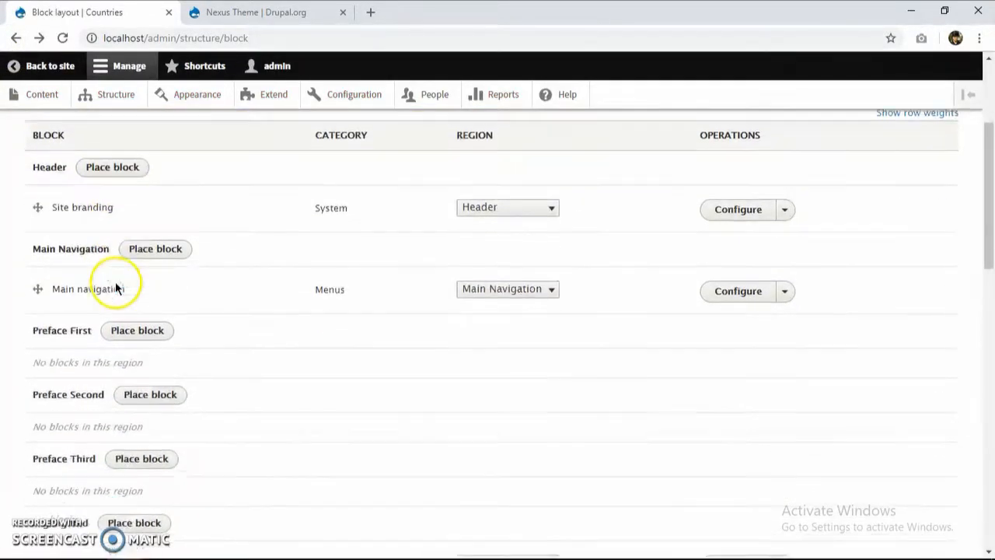
pyautogui.scroll(-2, 121, 295)
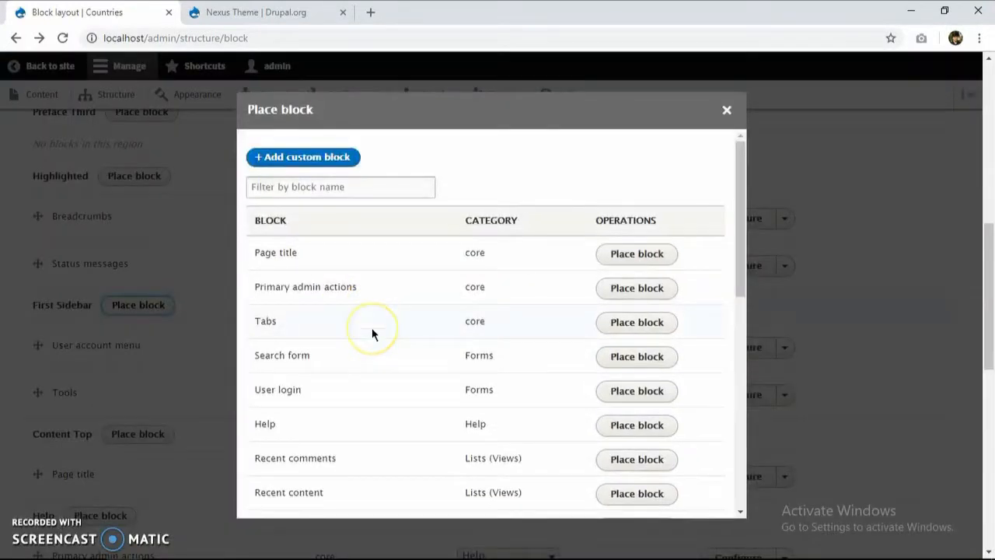
pyautogui.scroll(-2, 371, 334)
pyautogui.scroll(-4, 372, 334)
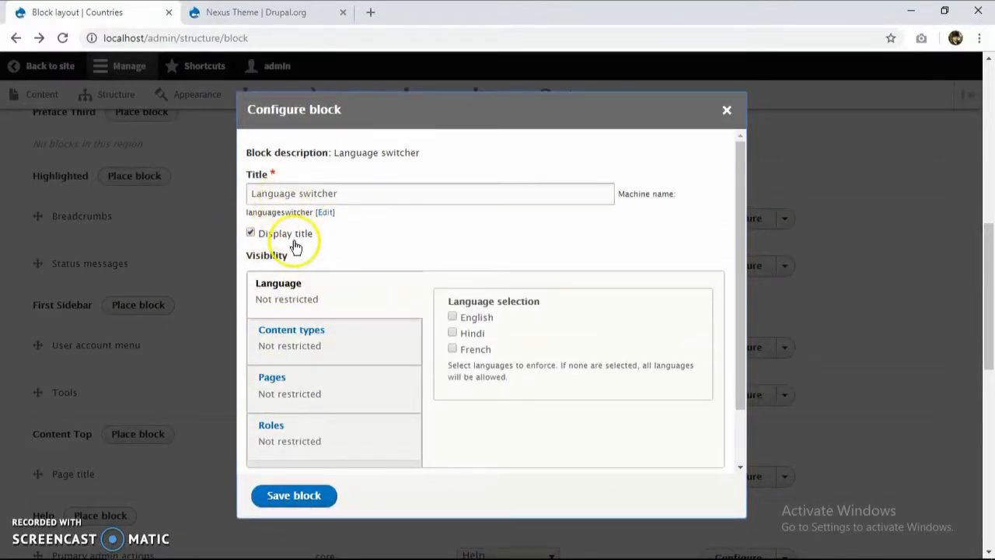
# Keep the Language switcher's title displayed with no language restriction in First Sidebar, and save the block and the block layout
pyautogui.click(294, 239)
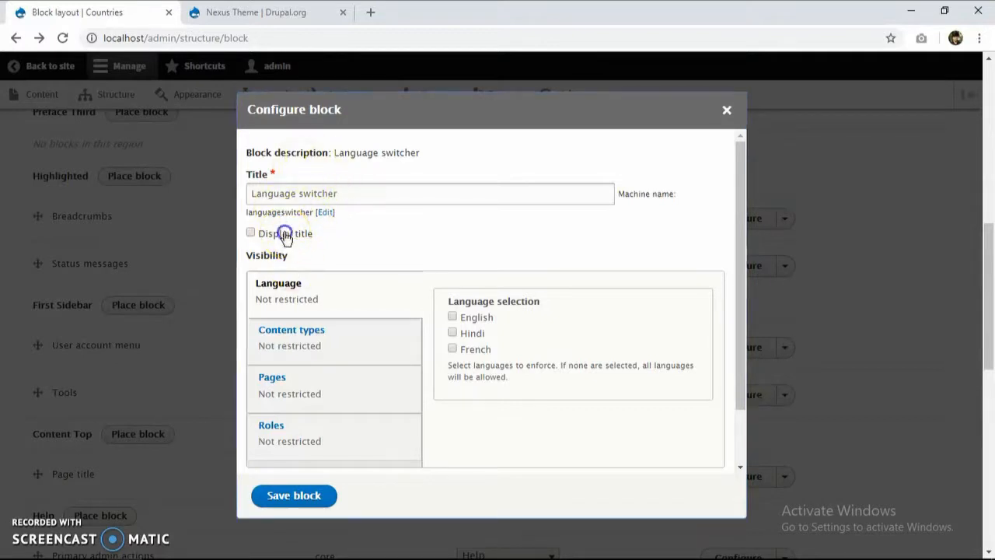
pyautogui.click(286, 232)
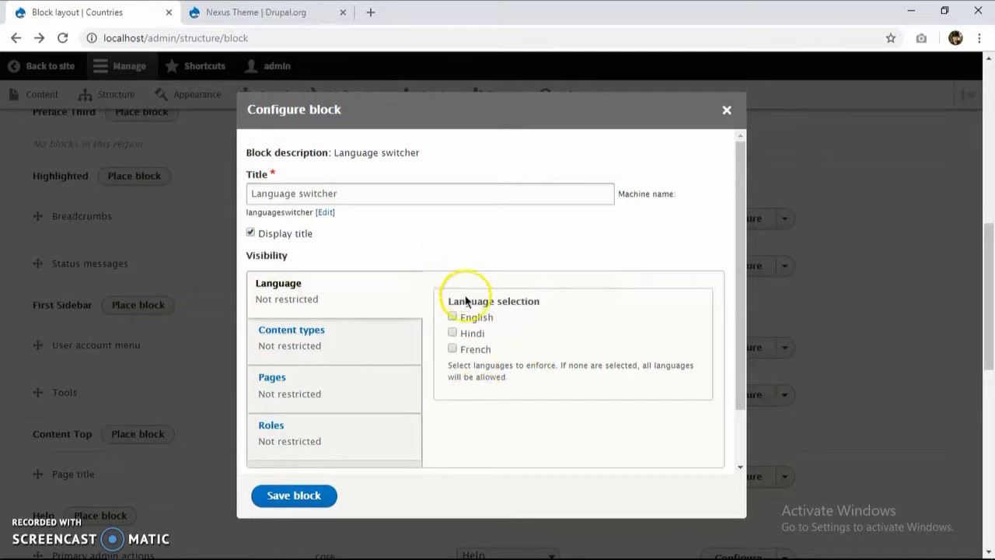
pyautogui.scroll(-2, 438, 399)
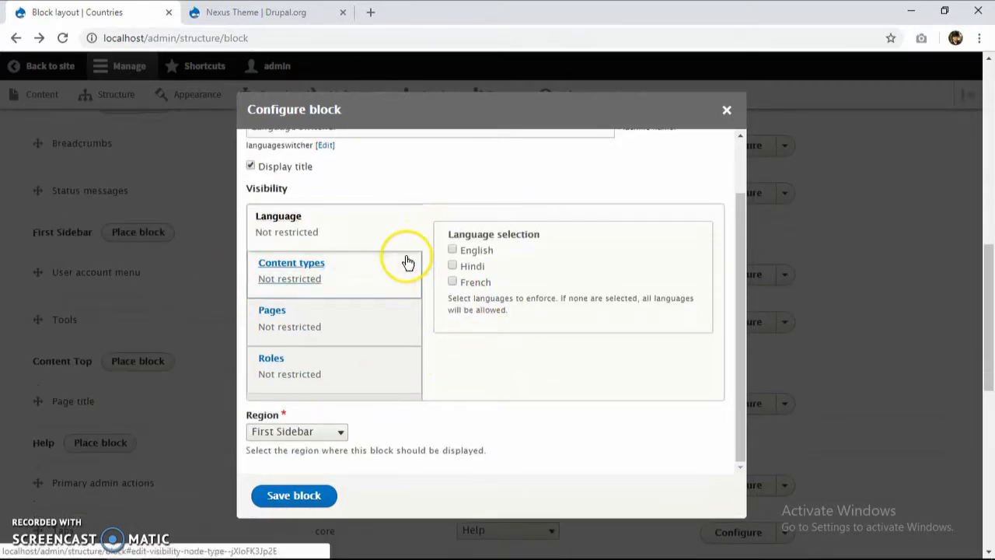
pyautogui.scroll(1, 389, 252)
pyautogui.scroll(-2, 458, 338)
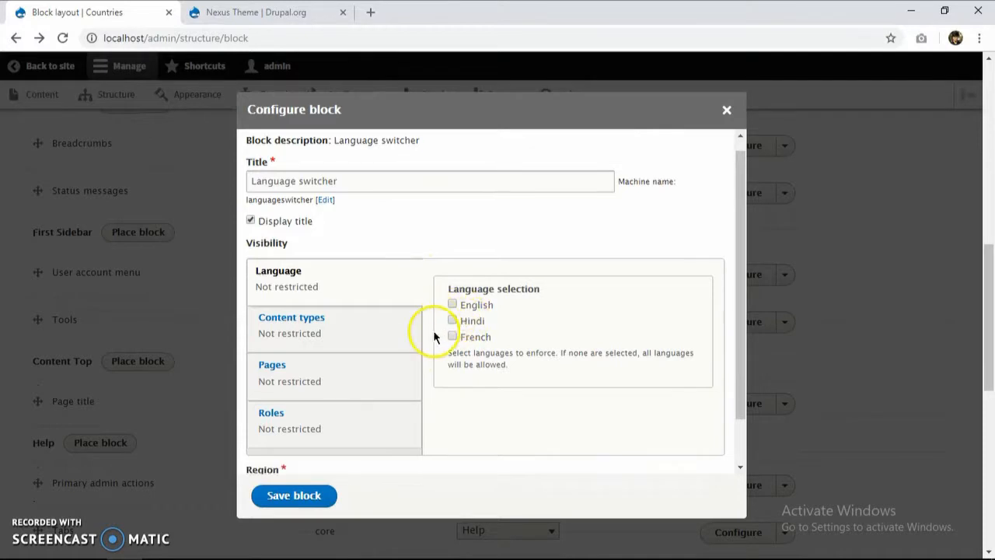
pyautogui.click(315, 505)
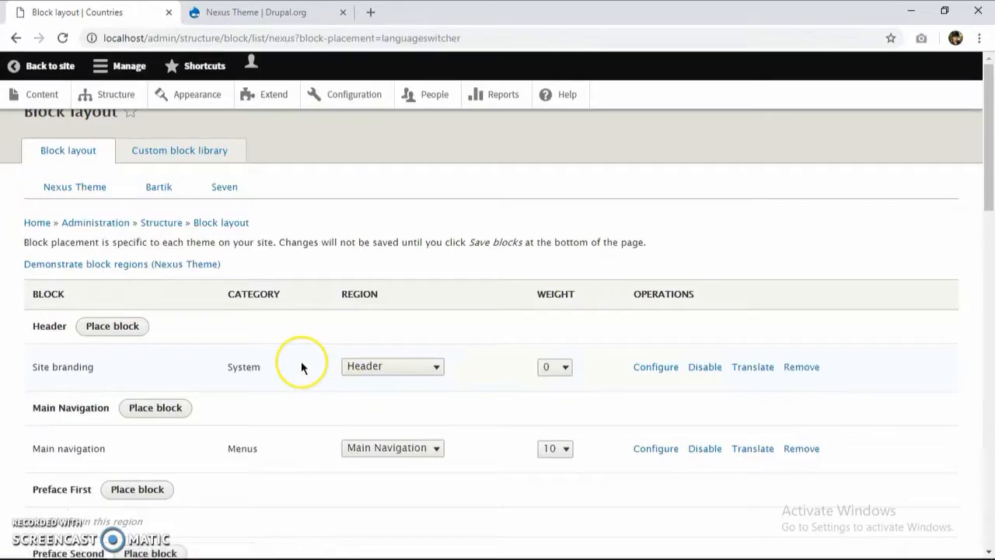
pyautogui.scroll(-8, 302, 363)
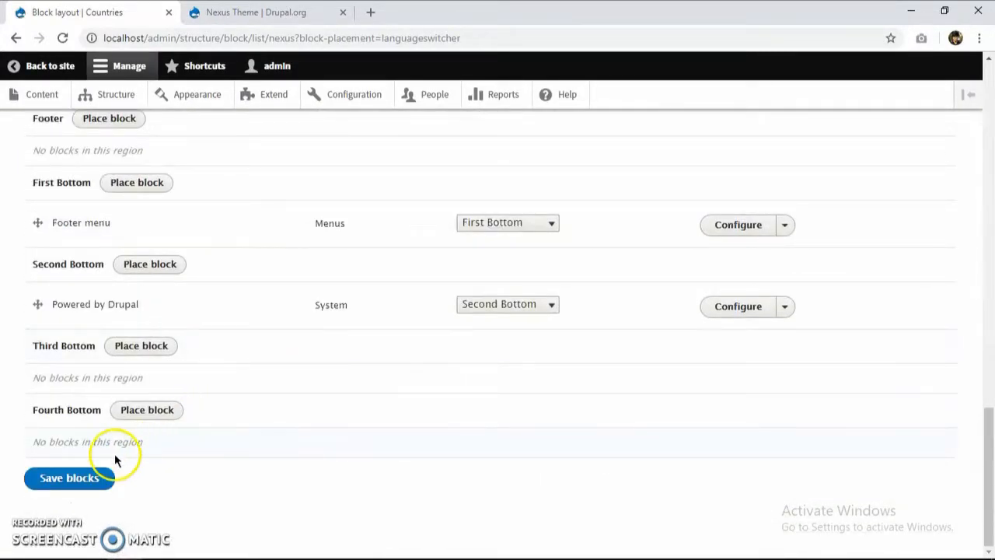
pyautogui.click(80, 478)
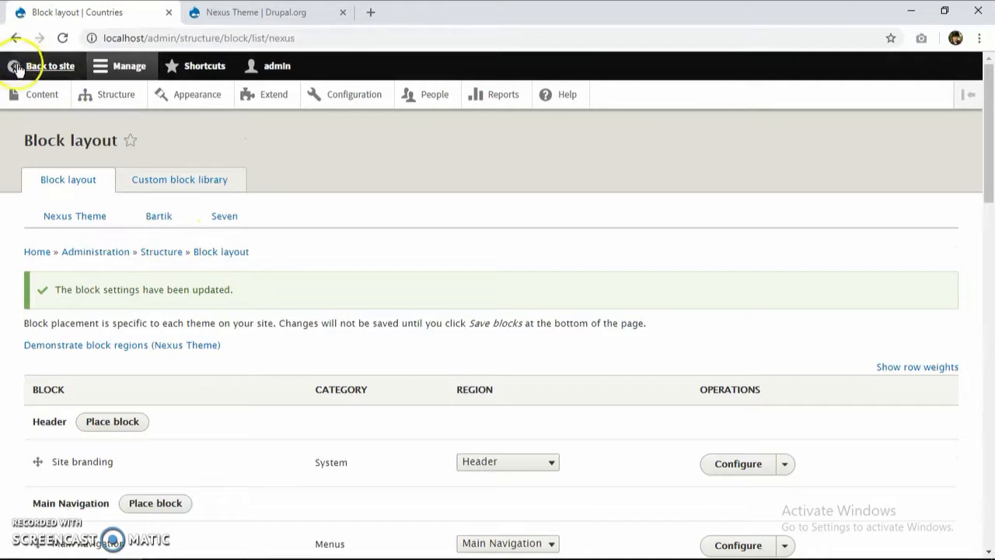
# Return to the site's home page and switch its language to Hindi with the language switcher
pyautogui.click(45, 68)
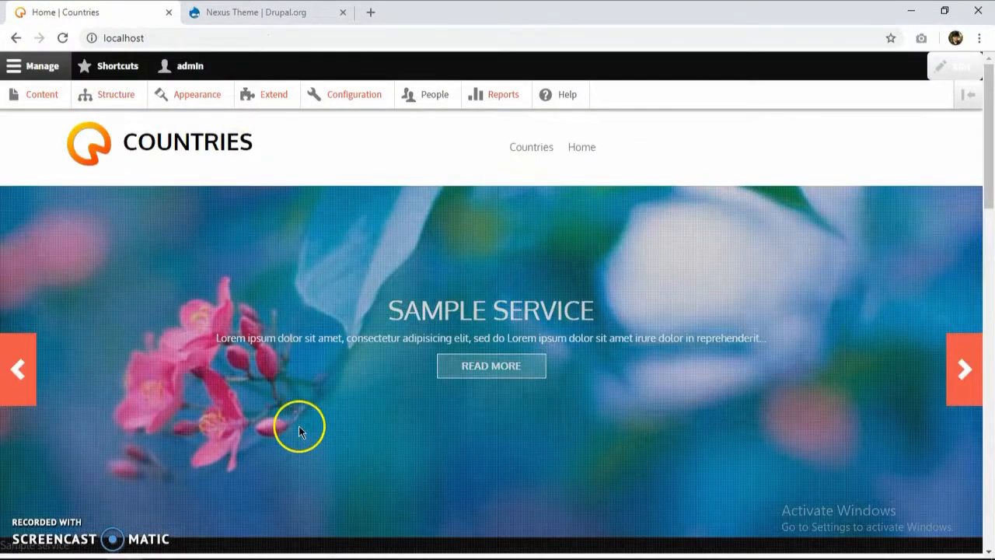
pyautogui.scroll(-5, 487, 339)
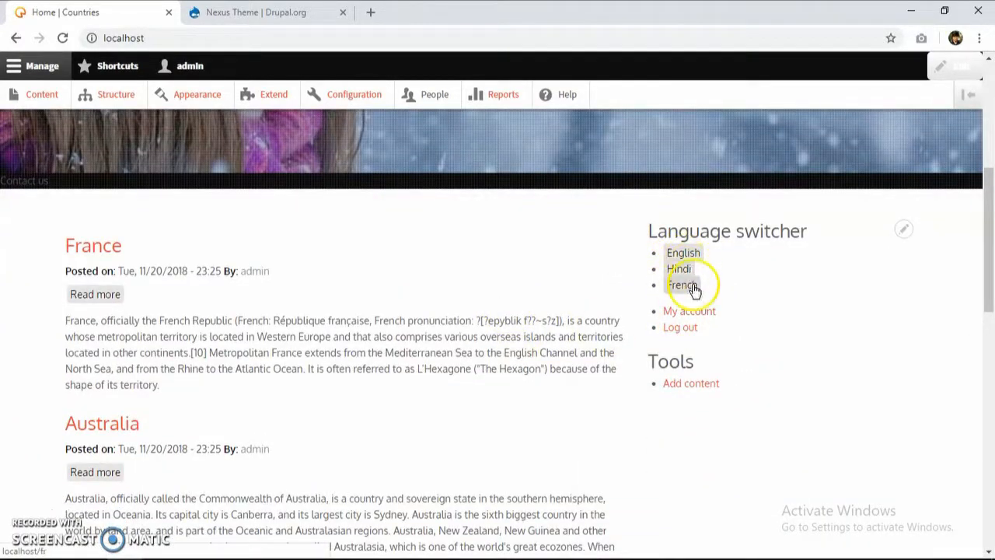
pyautogui.click(684, 285)
pyautogui.scroll(2, 687, 286)
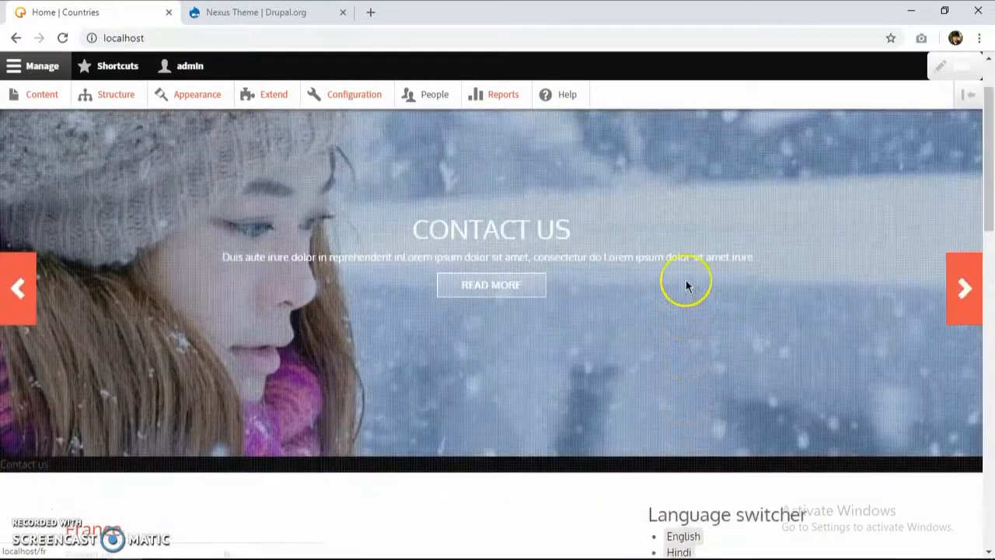
pyautogui.scroll(-3, 690, 285)
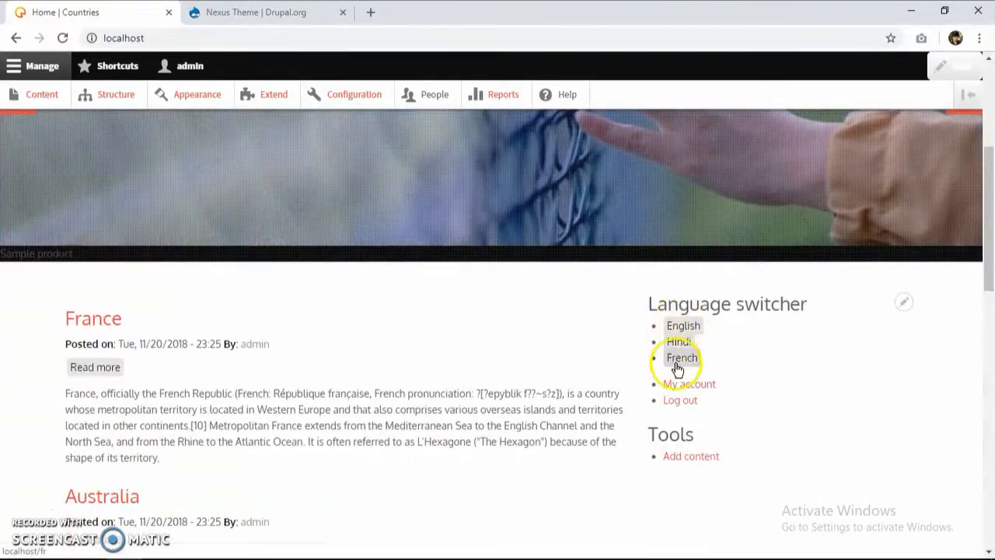
pyautogui.click(679, 340)
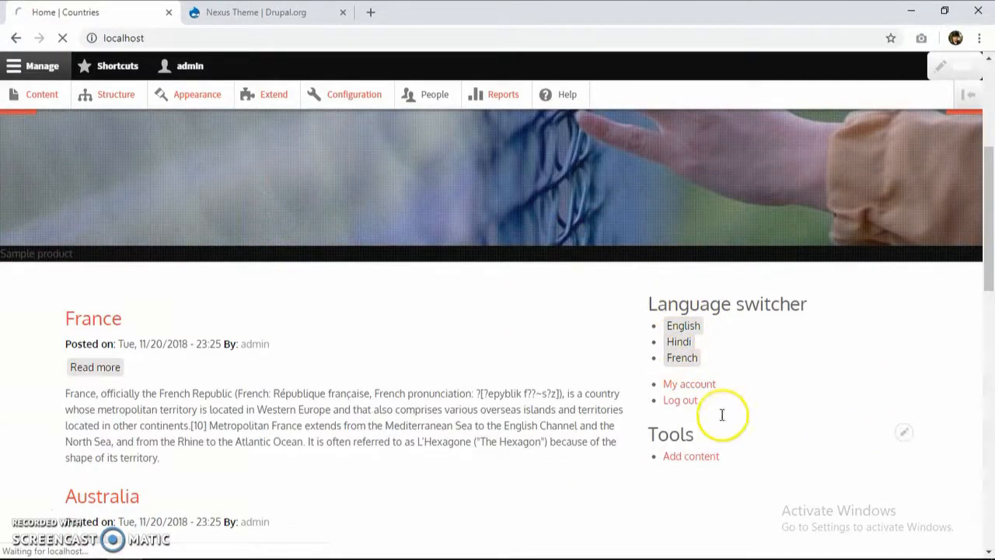
# Examine the Hindi version of the home page, including the administration menu, welcome heading, body text and sidebar links
pyautogui.scroll(4, 315, 127)
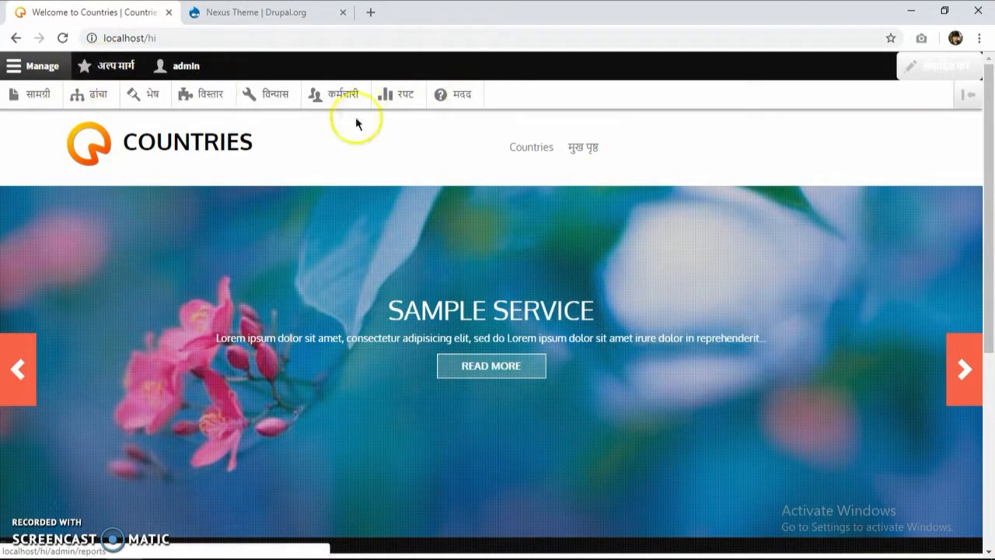
pyautogui.scroll(-3, 346, 268)
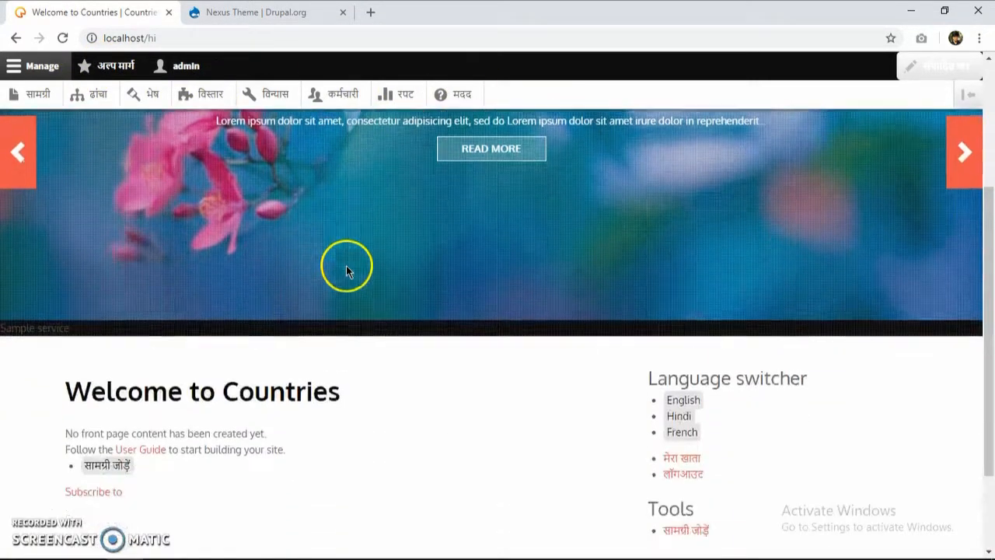
pyautogui.scroll(-2, 346, 268)
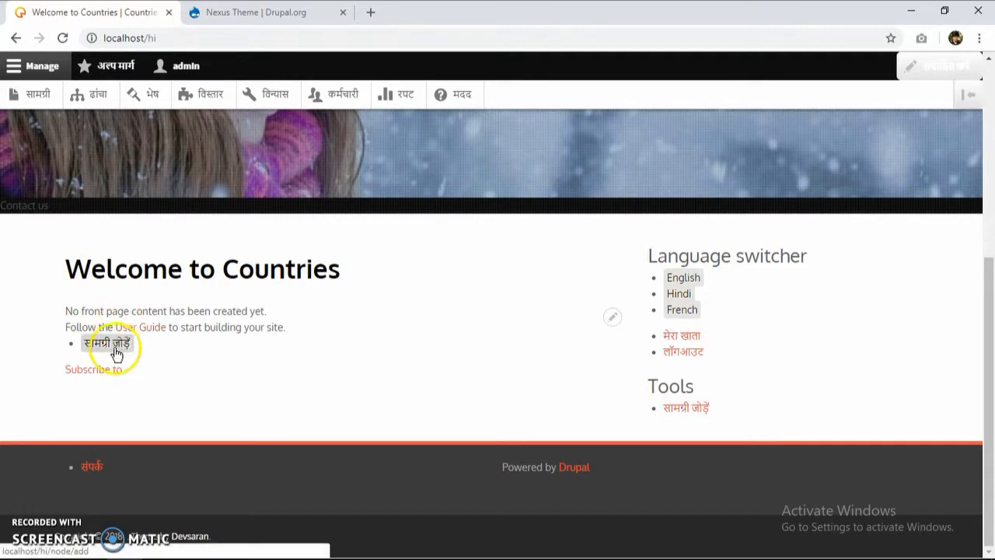
pyautogui.moveTo(67, 307); pyautogui.dragTo(302, 332)
pyautogui.click(314, 284)
pyautogui.moveTo(82, 266); pyautogui.dragTo(306, 289)
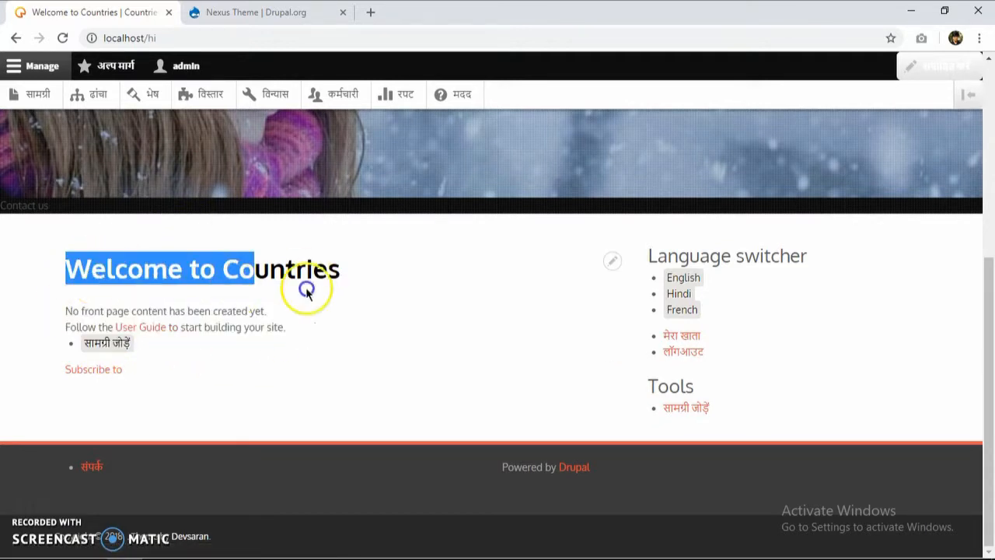
pyautogui.click(384, 276)
# Switch the site to French and examine the home page's menu, welcome heading and body text for translation
pyautogui.click(682, 315)
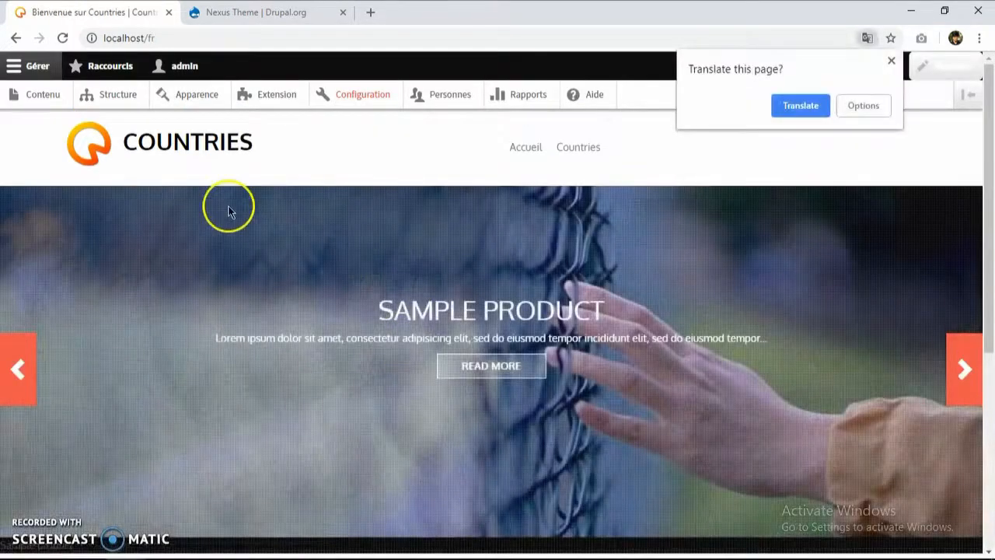
pyautogui.click(890, 261)
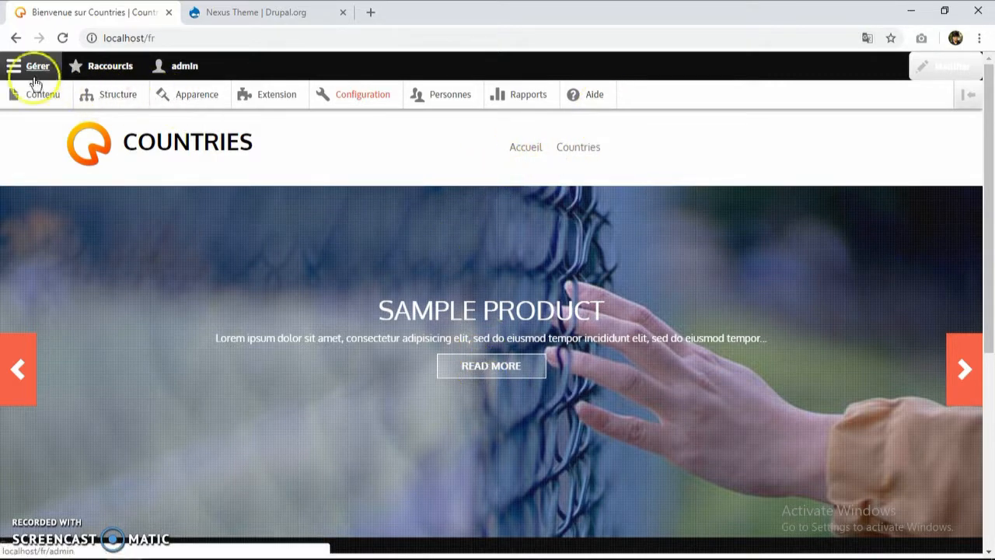
pyautogui.scroll(-5, 98, 240)
pyautogui.moveTo(66, 269); pyautogui.dragTo(261, 274)
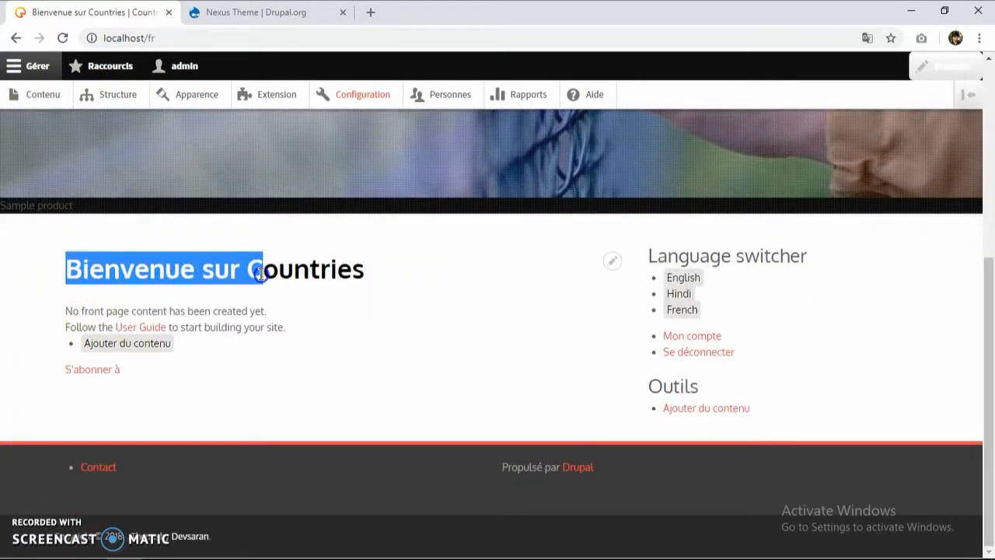
pyautogui.click(226, 275)
pyautogui.moveTo(66, 310); pyautogui.dragTo(335, 349)
pyautogui.click(359, 388)
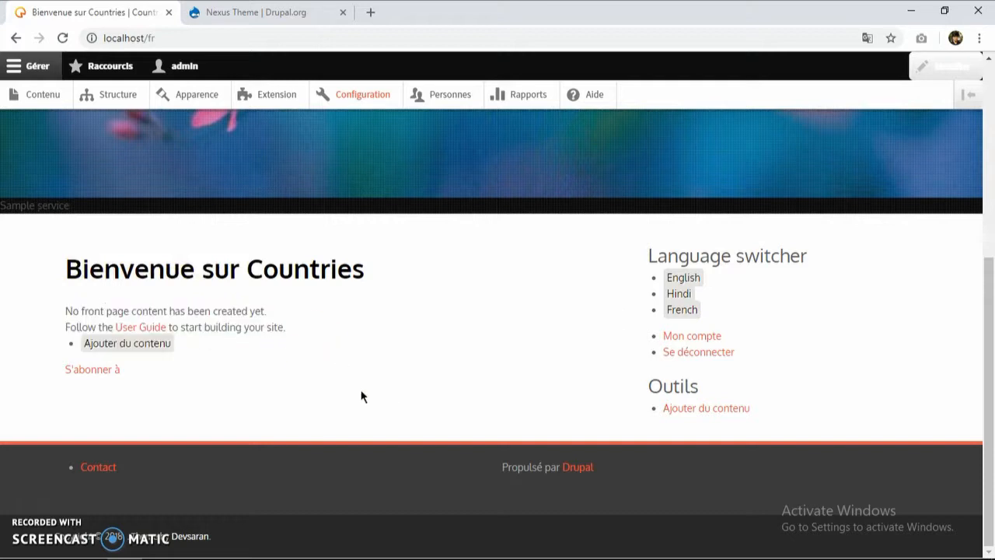
pyautogui.moveTo(52, 305); pyautogui.dragTo(364, 387)
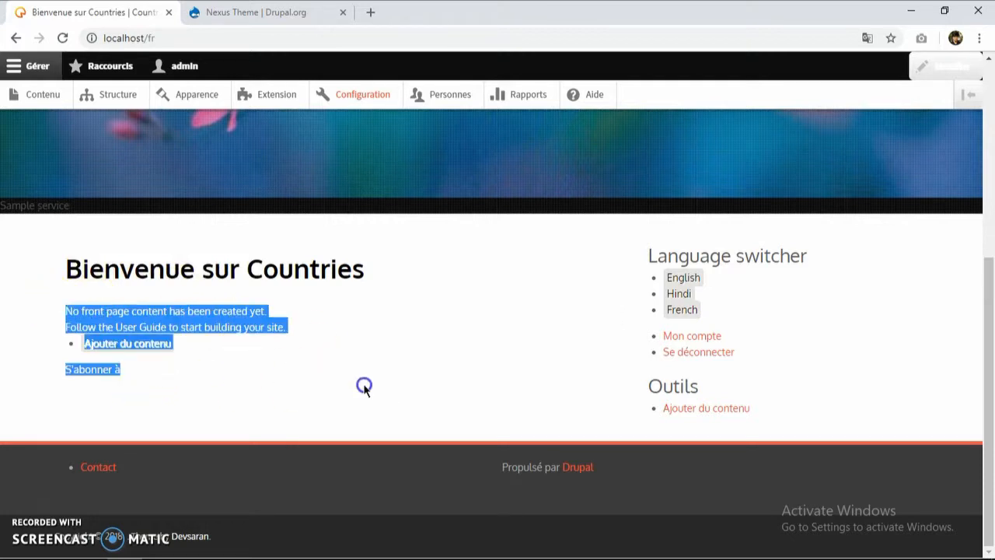
pyautogui.click(343, 392)
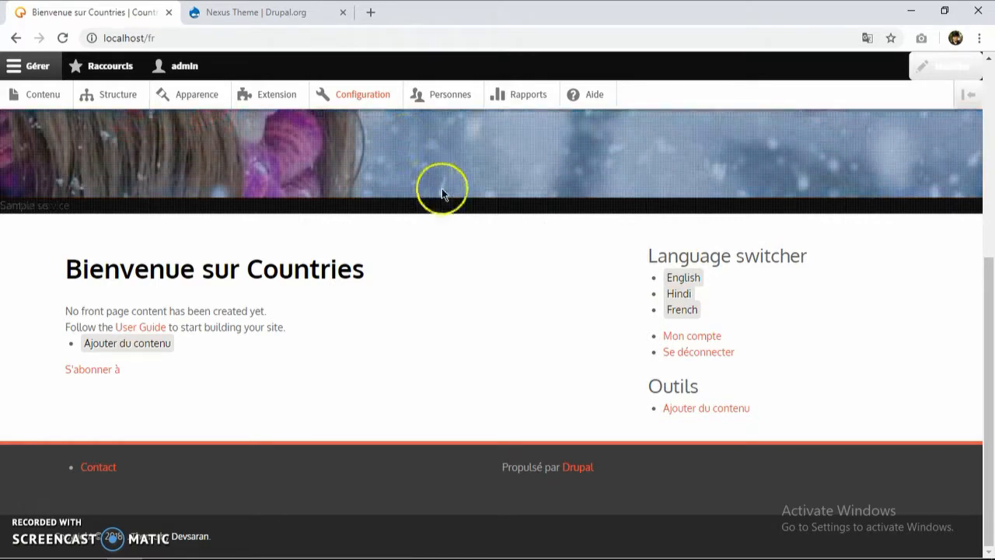
# View the Configuration page in French, and return to the French home page's language switcher
pyautogui.scroll(4, 370, 182)
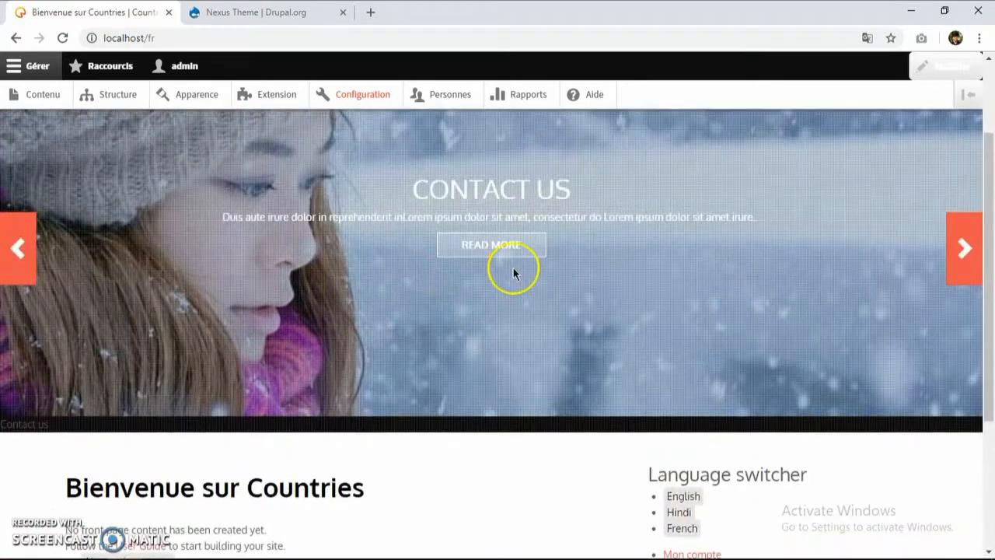
pyautogui.scroll(1, 311, 140)
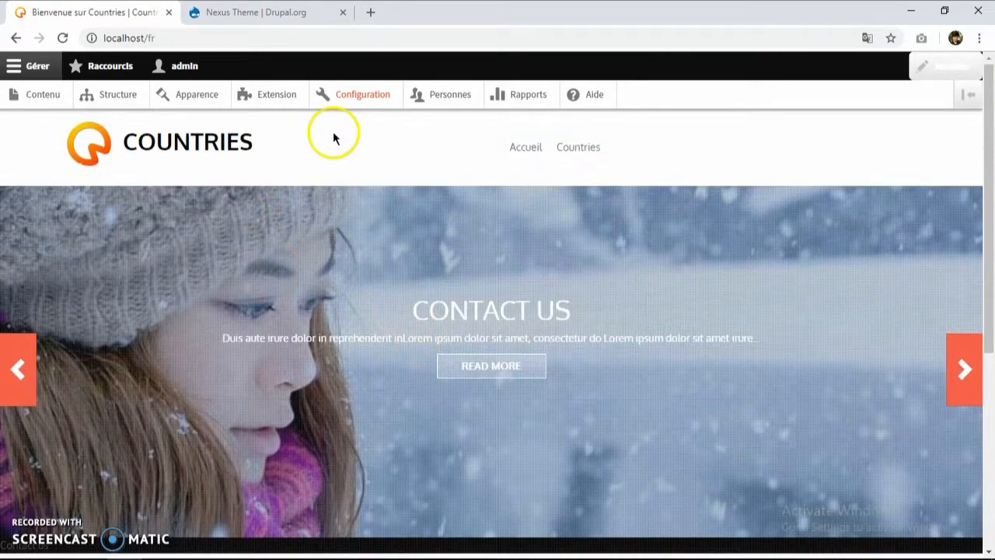
pyautogui.click(352, 94)
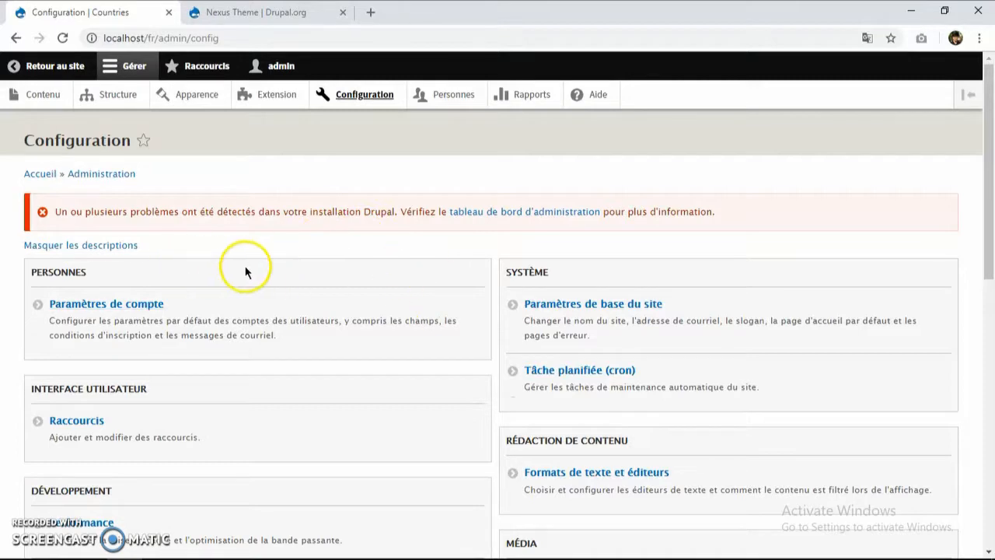
pyautogui.click(36, 67)
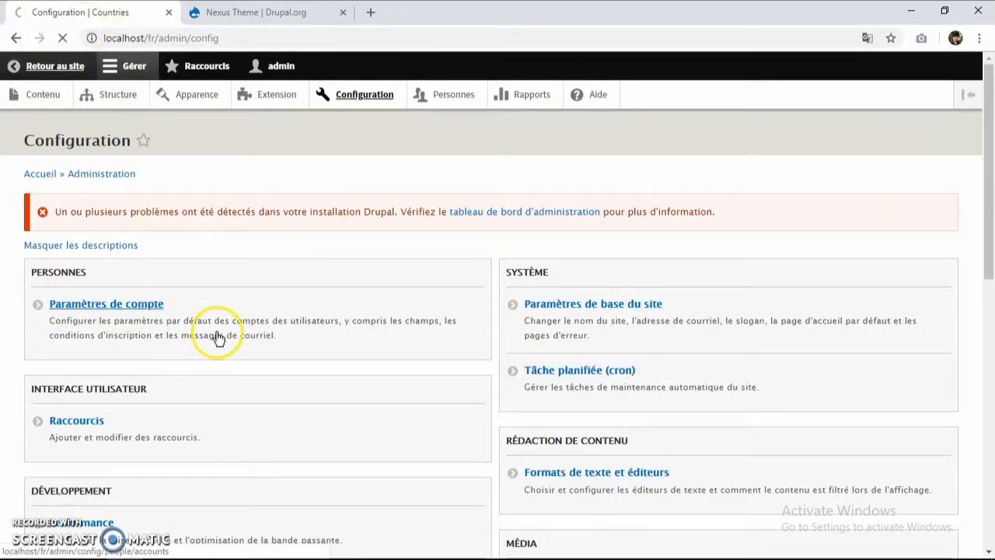
pyautogui.scroll(-4, 595, 412)
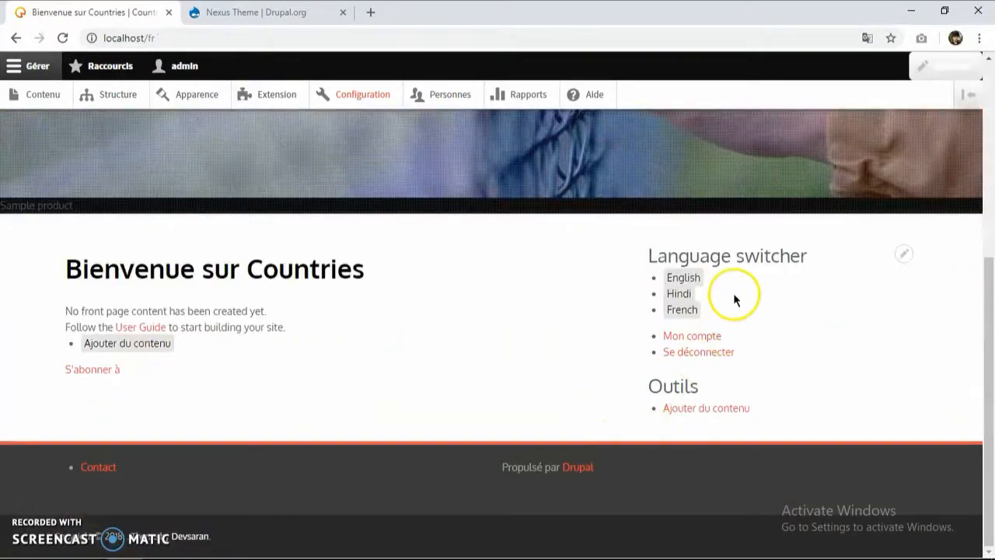
# Switch the site back to English and open the Content language and translation settings
pyautogui.click(681, 278)
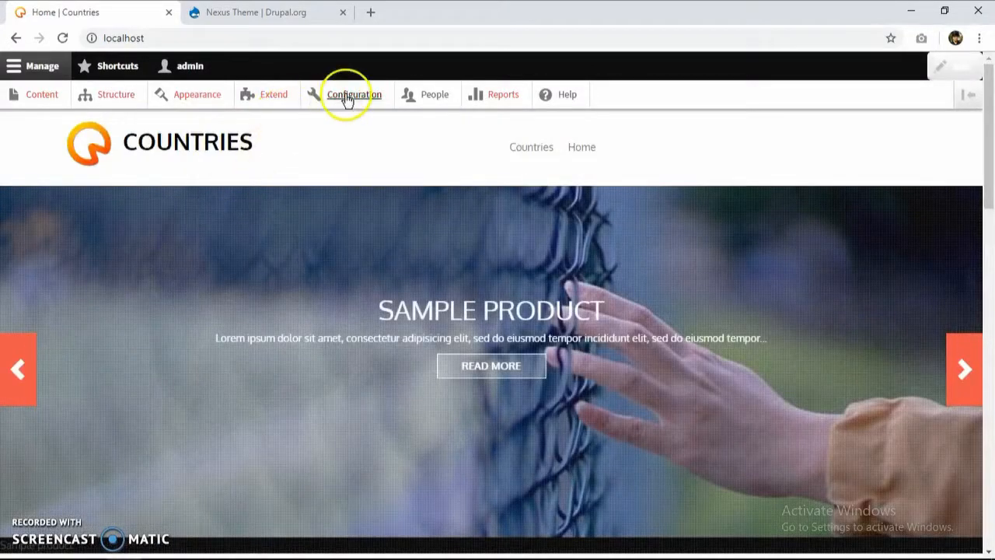
pyautogui.click(347, 101)
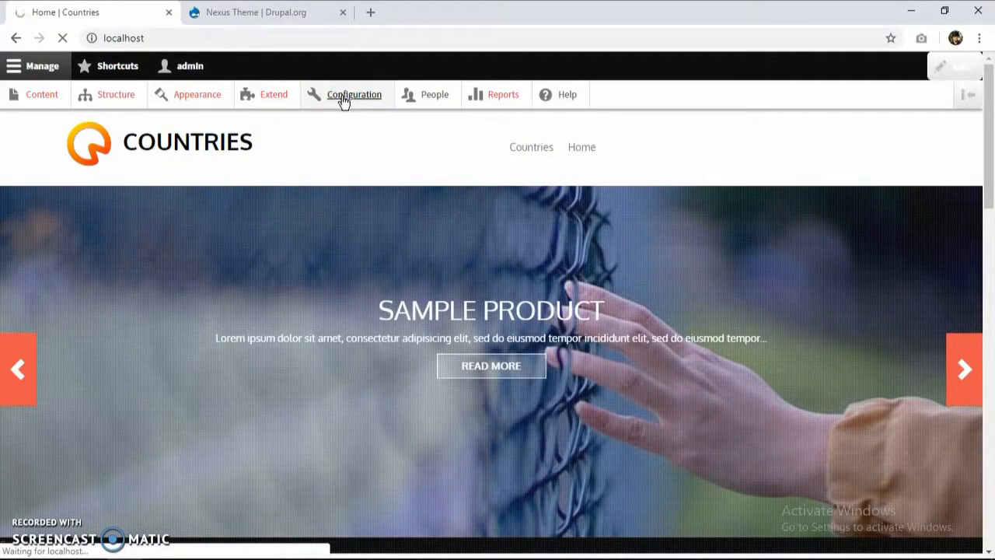
pyautogui.scroll(-4, 356, 276)
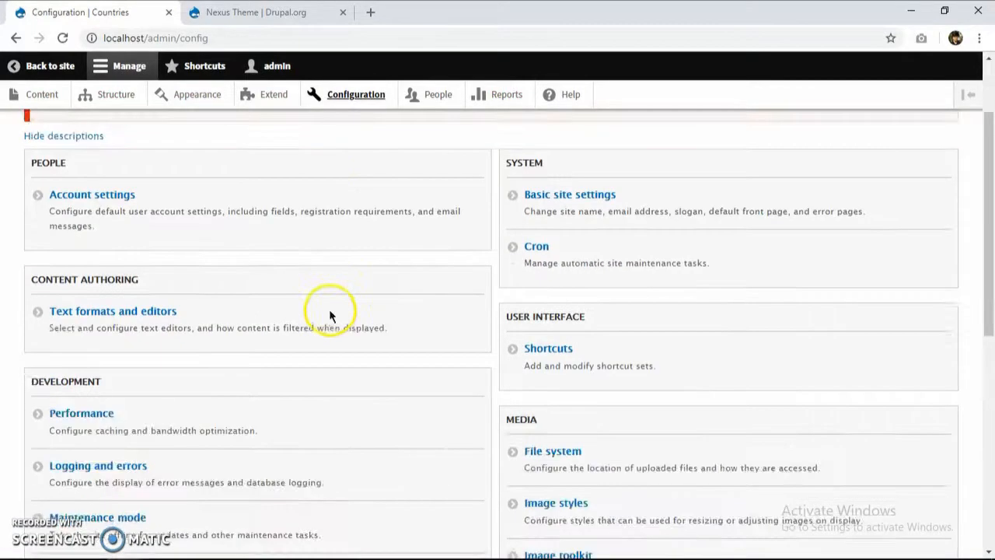
pyautogui.scroll(-4, 303, 342)
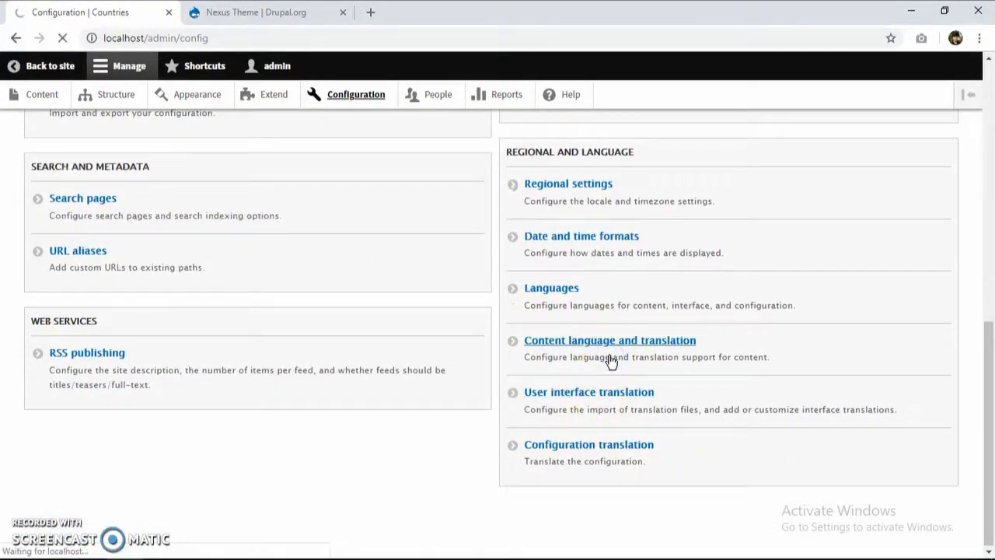
# Make the Basic page, Article and Country content types translatable
pyautogui.scroll(-3, 97, 314)
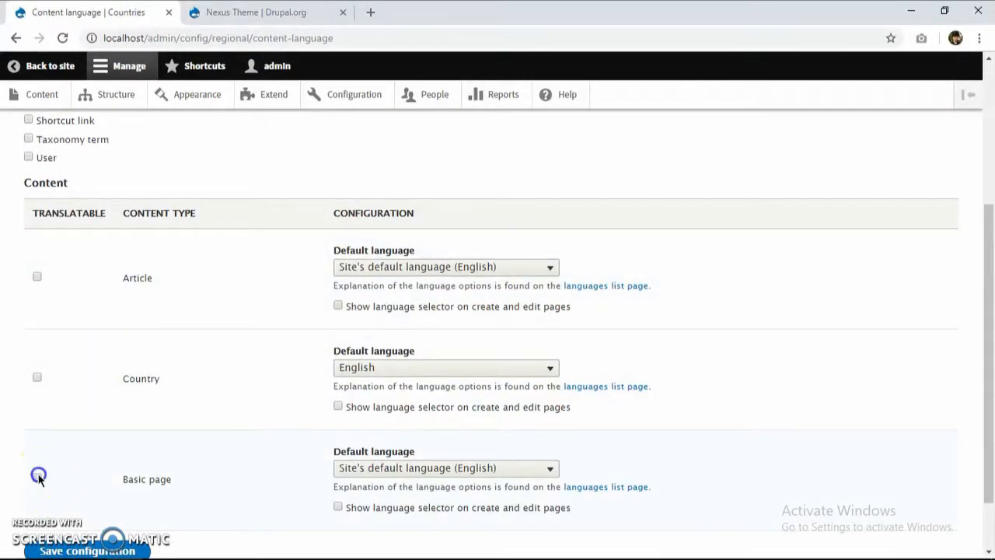
pyautogui.click(37, 475)
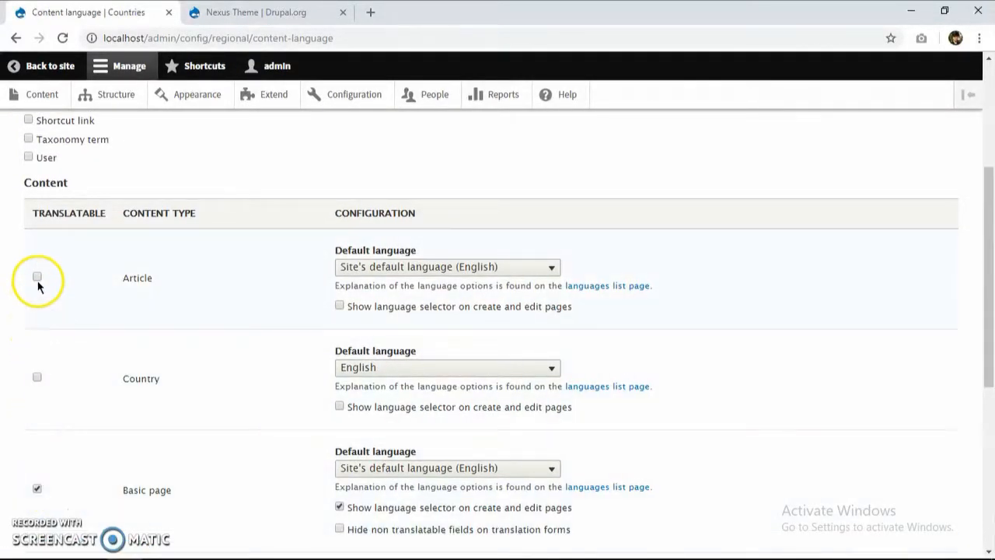
pyautogui.click(38, 277)
pyautogui.scroll(-5, 45, 361)
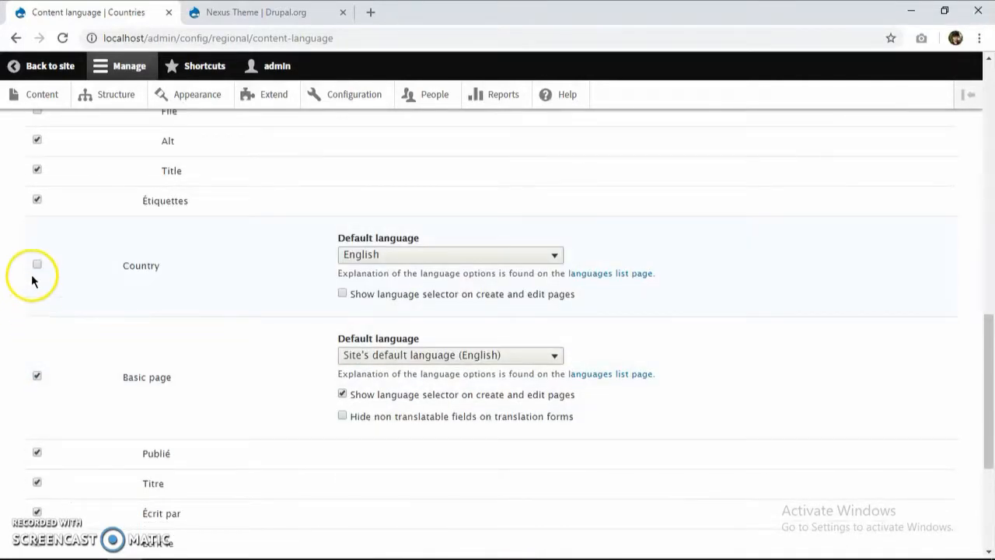
pyautogui.click(36, 269)
# Enable custom language settings for Comment, make Default comments translatable, and save the configuration
pyautogui.scroll(15, 223, 337)
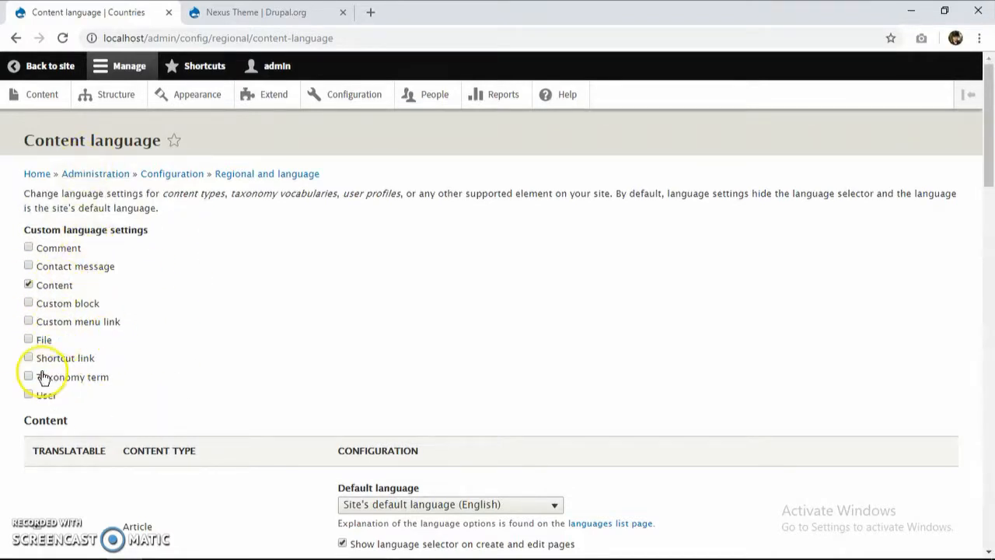
pyautogui.click(56, 250)
pyautogui.scroll(-2, 110, 377)
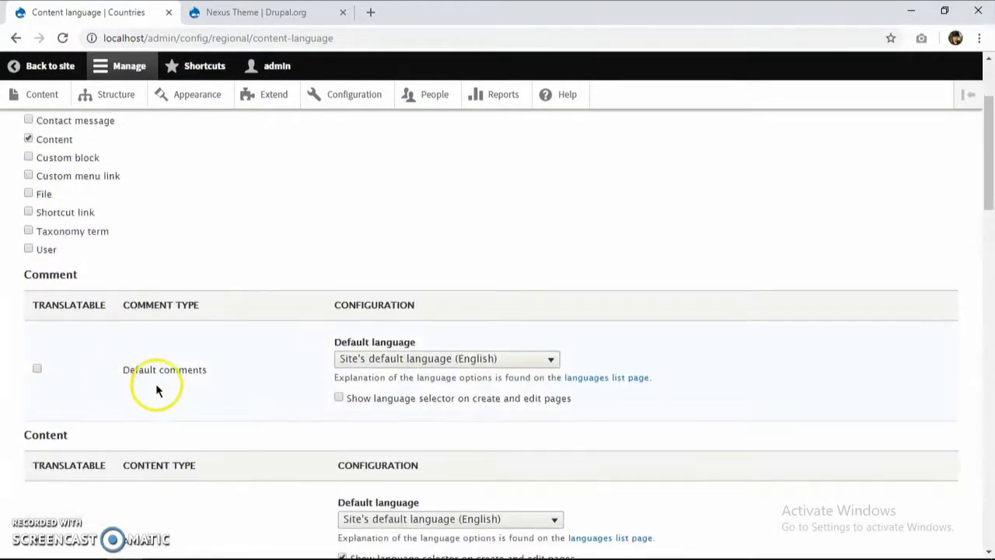
pyautogui.click(33, 373)
pyautogui.scroll(-15, 311, 377)
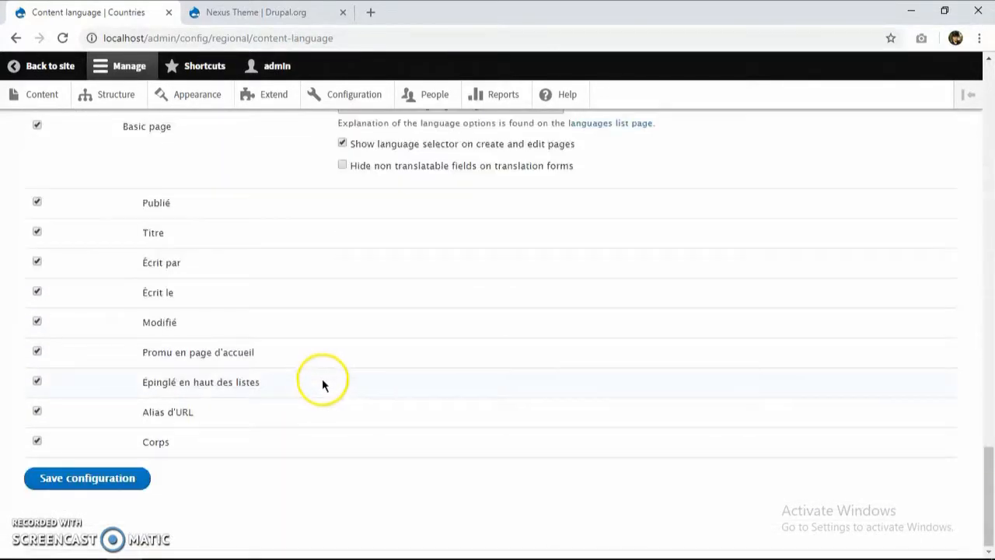
pyautogui.click(129, 476)
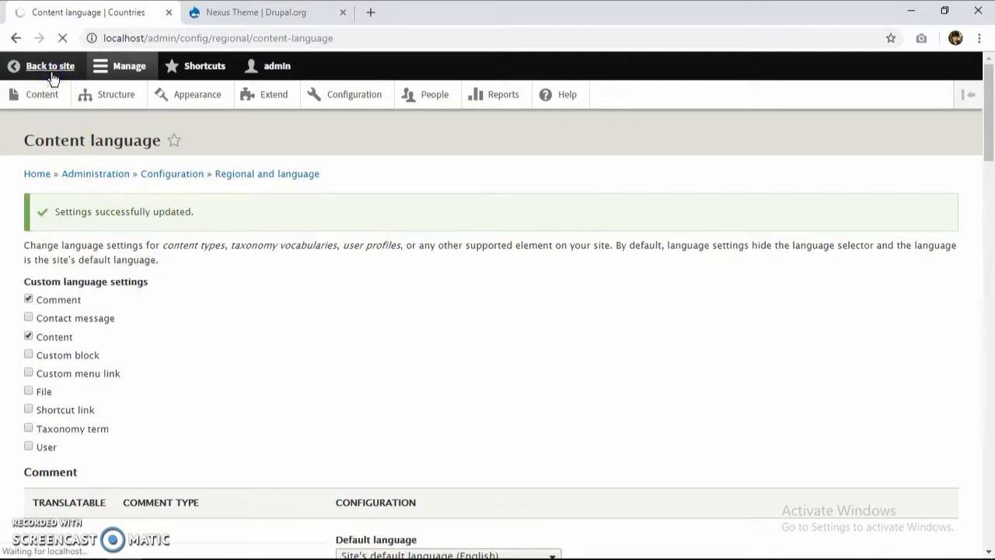
# Return to the home page, look over the English country posts, and switch the site's language to French
pyautogui.scroll(-2, 557, 288)
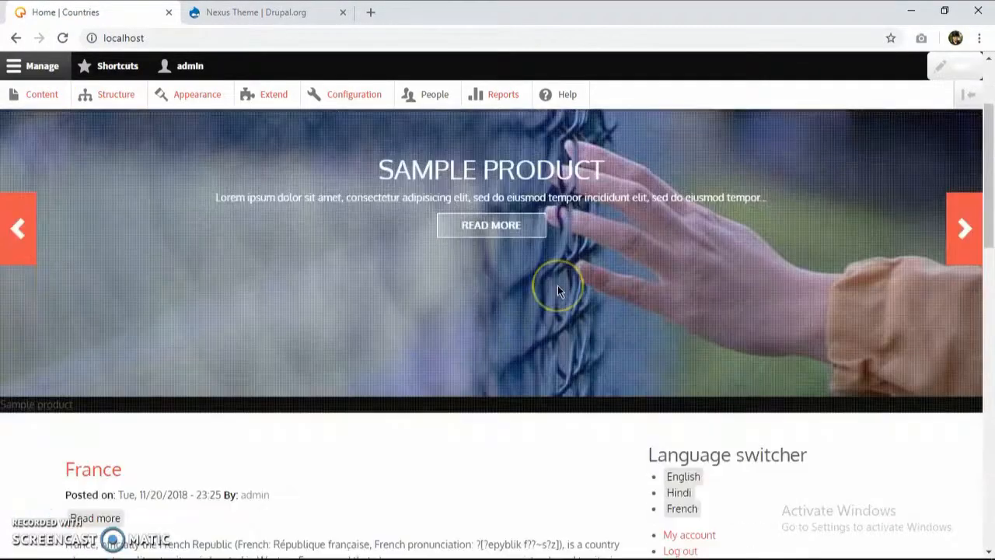
pyautogui.scroll(-6, 557, 285)
pyautogui.scroll(3, 557, 285)
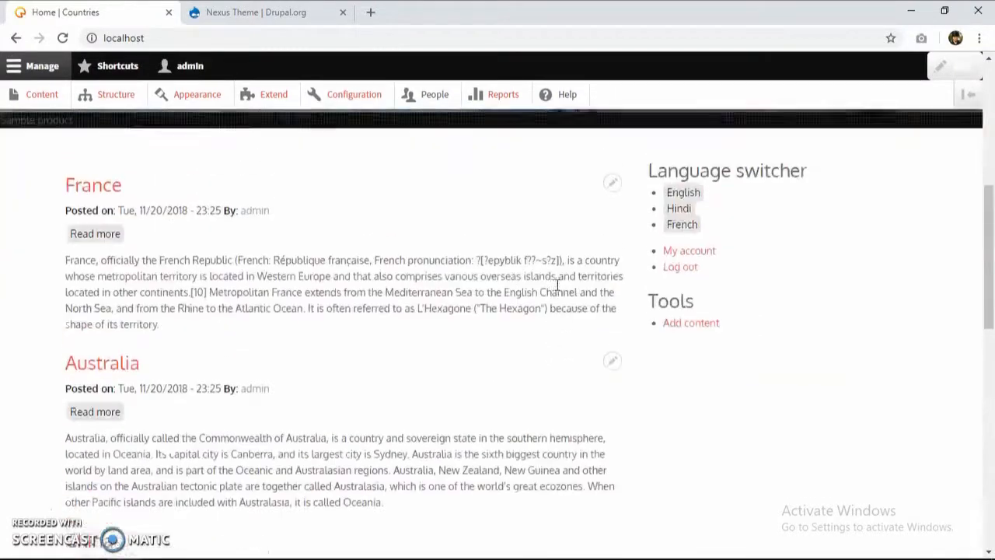
pyautogui.scroll(2, 557, 285)
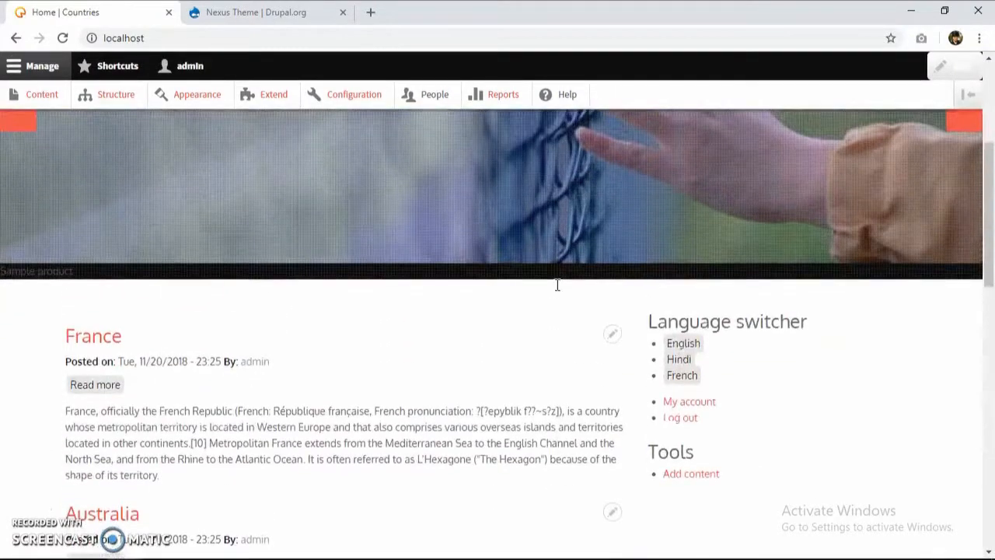
pyautogui.click(682, 376)
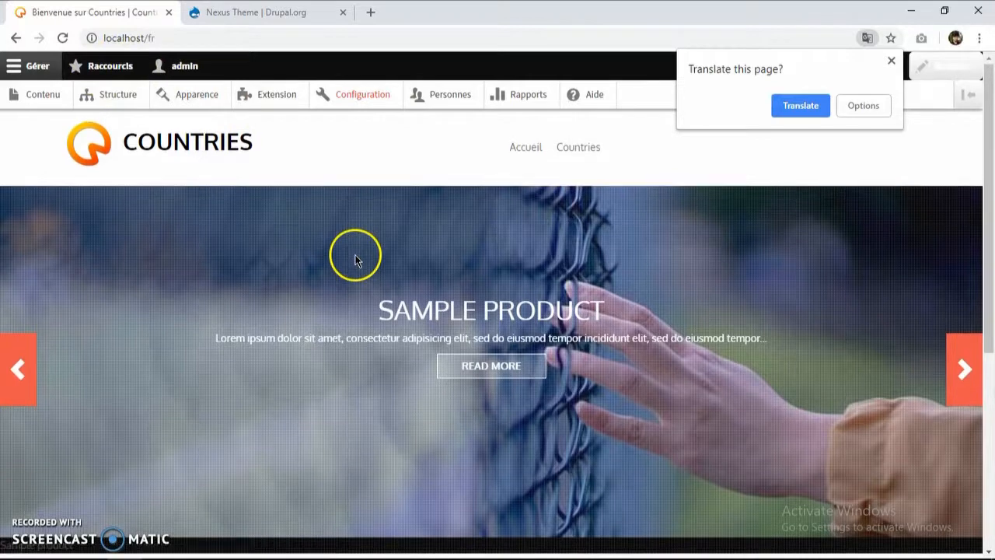
# Load the Hindi version of the home page by replacing the language prefix in the address, giving localhost/hi
pyautogui.click(191, 38)
pyautogui.doubleClick(192, 38)
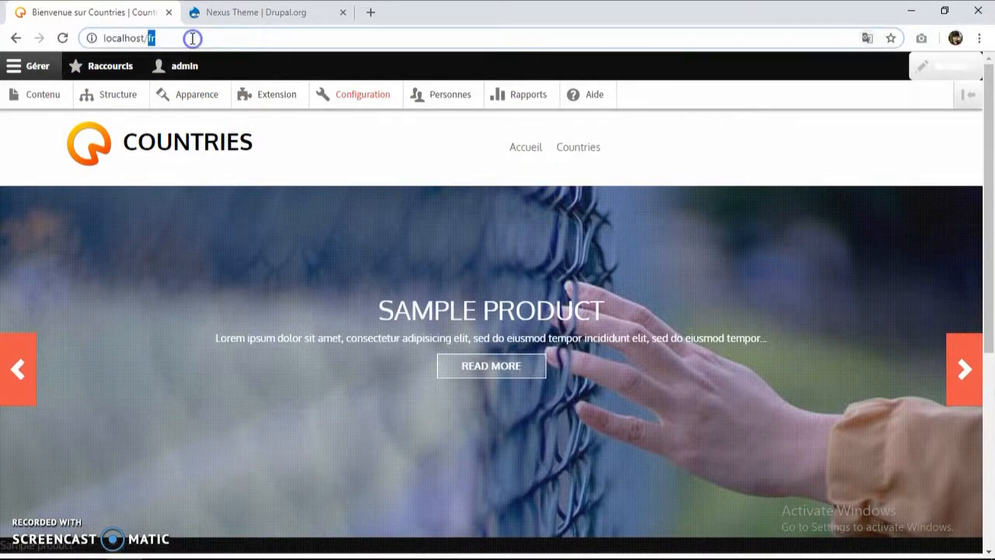
pyautogui.press('BackSpace')
pyautogui.write('hi')
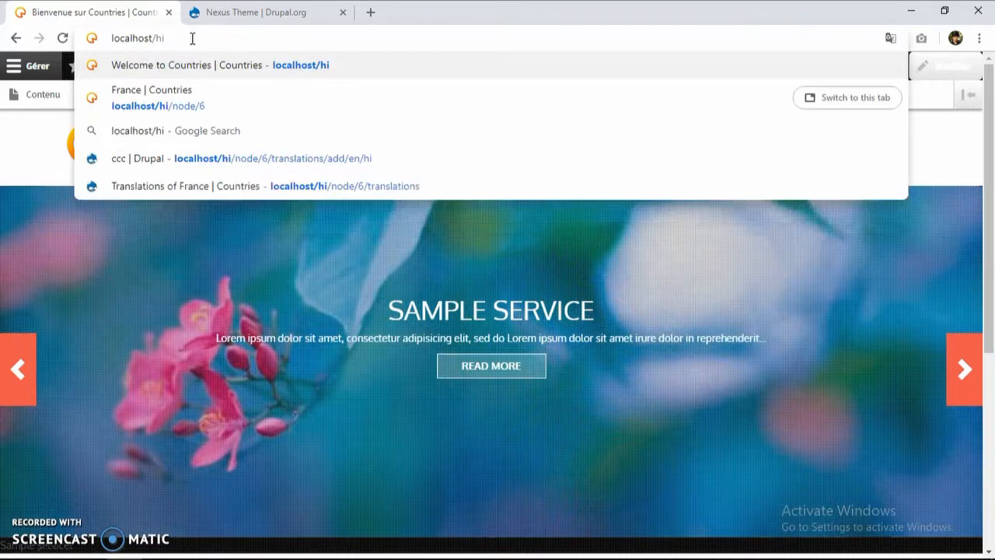
pyautogui.press('Return')
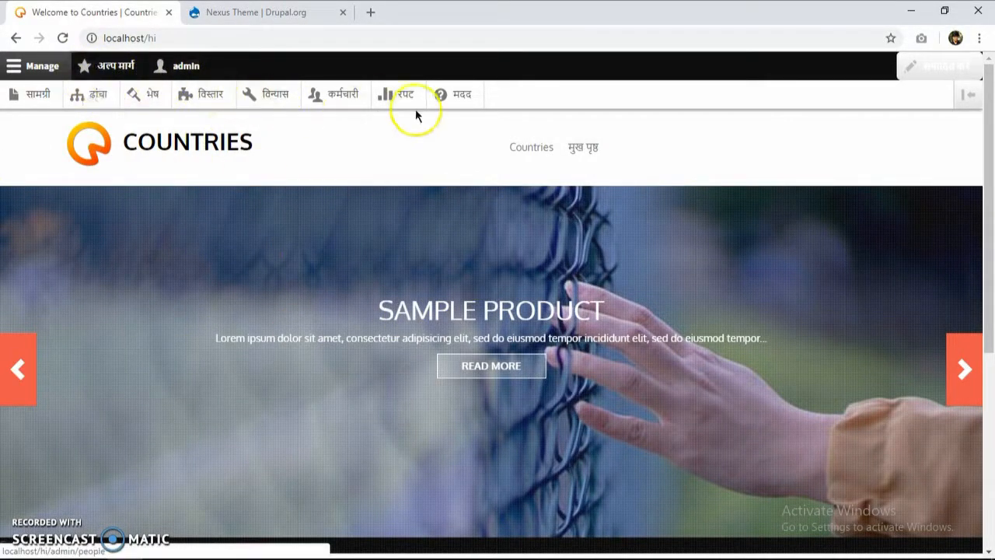
# Open the Content administration page in Hindi and examine its filters and list of country entries
pyautogui.click(43, 103)
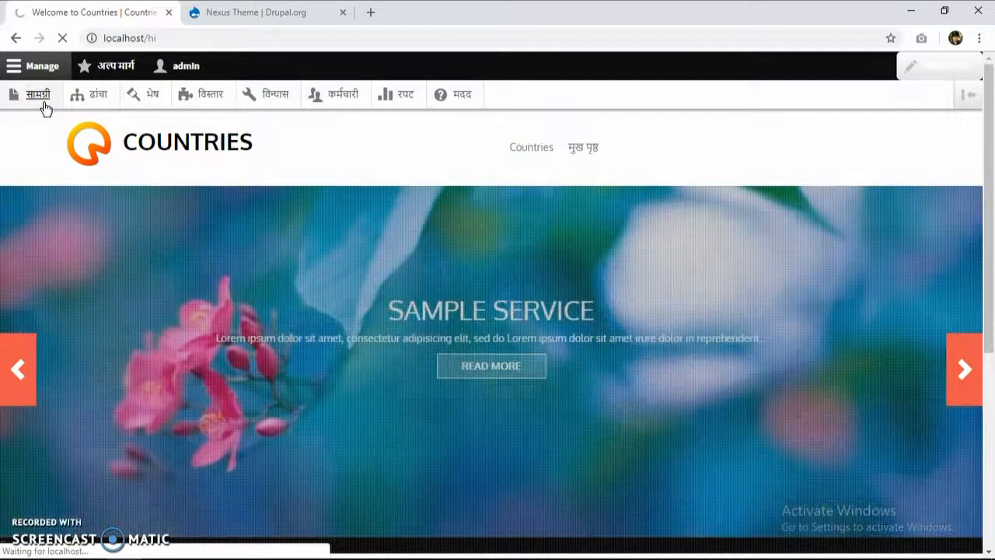
pyautogui.click(43, 107)
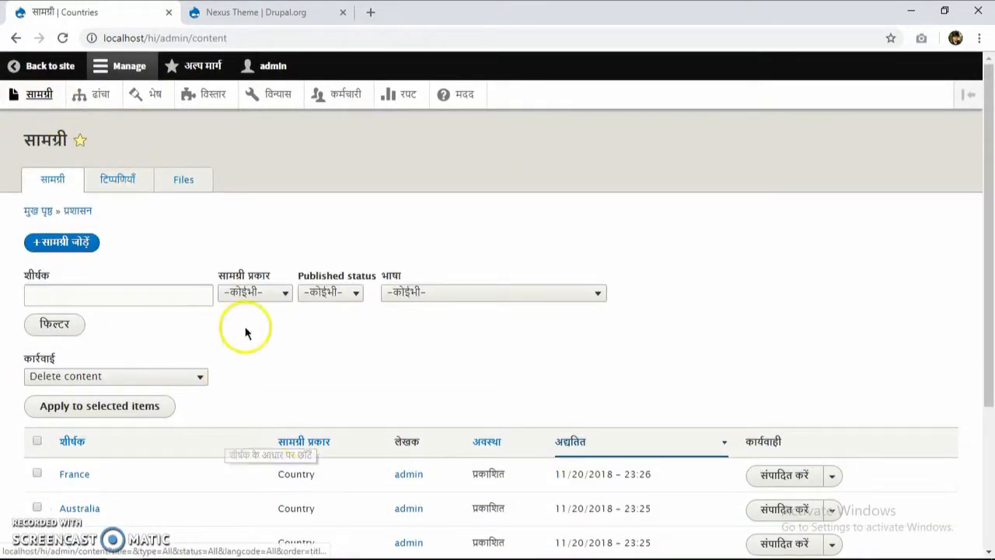
pyautogui.scroll(-3, 304, 444)
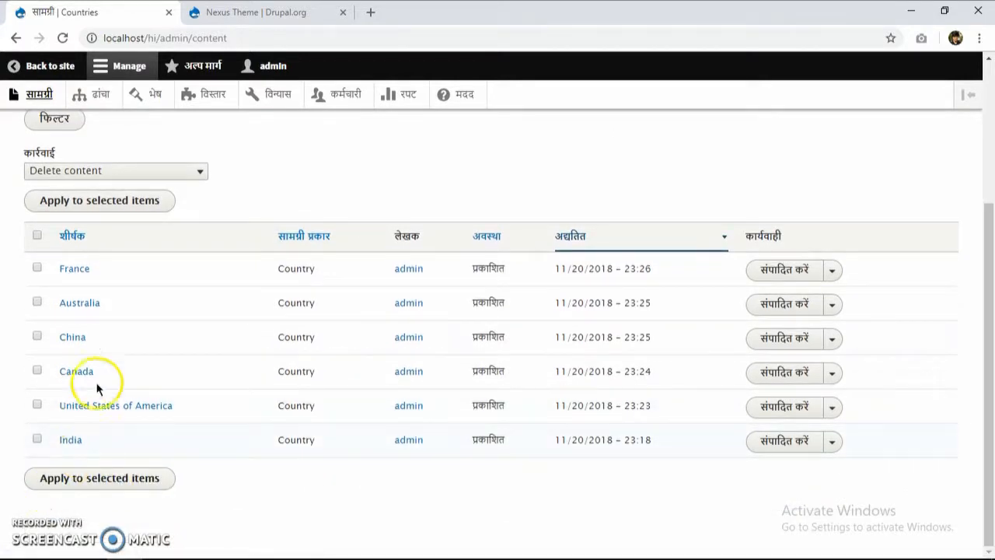
pyautogui.scroll(1, 97, 366)
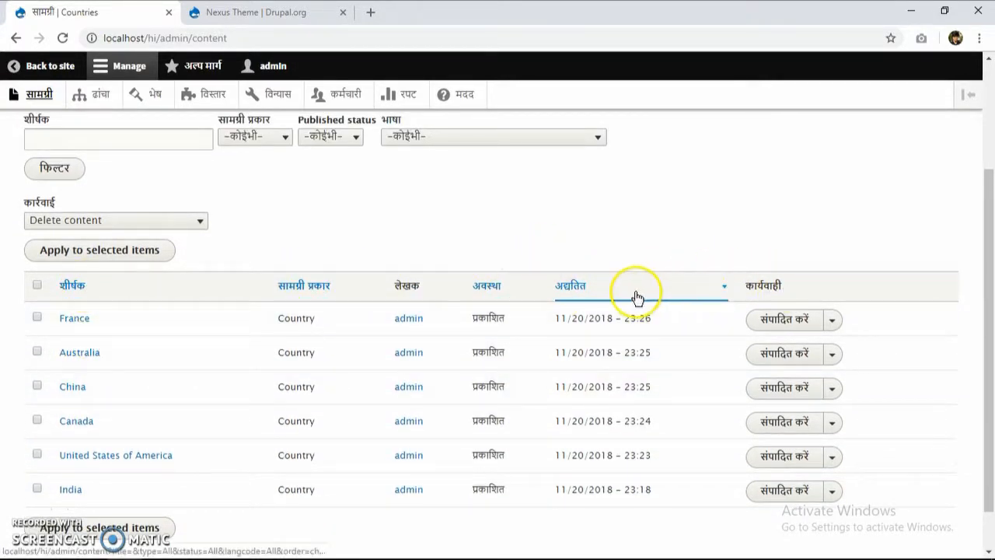
pyautogui.scroll(2, 302, 275)
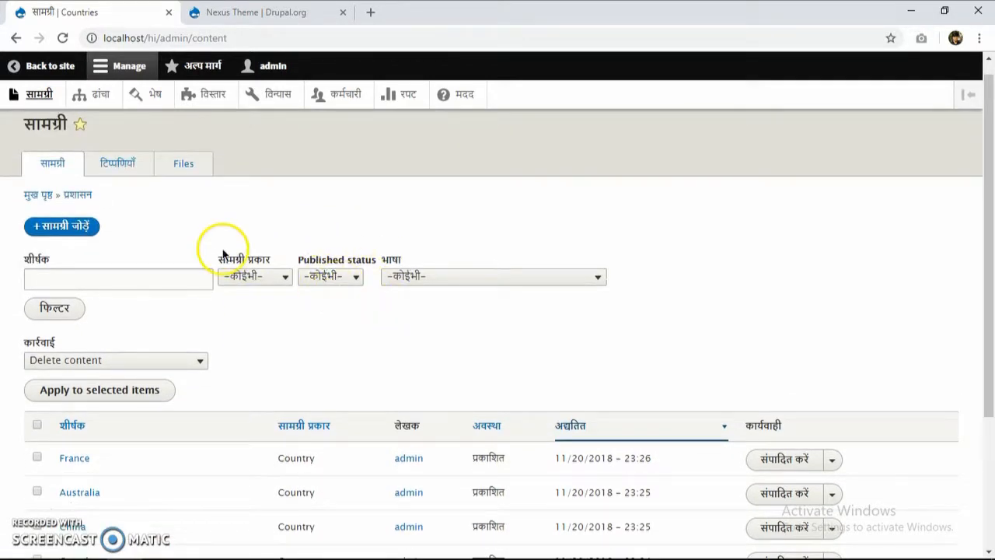
pyautogui.scroll(1, 223, 255)
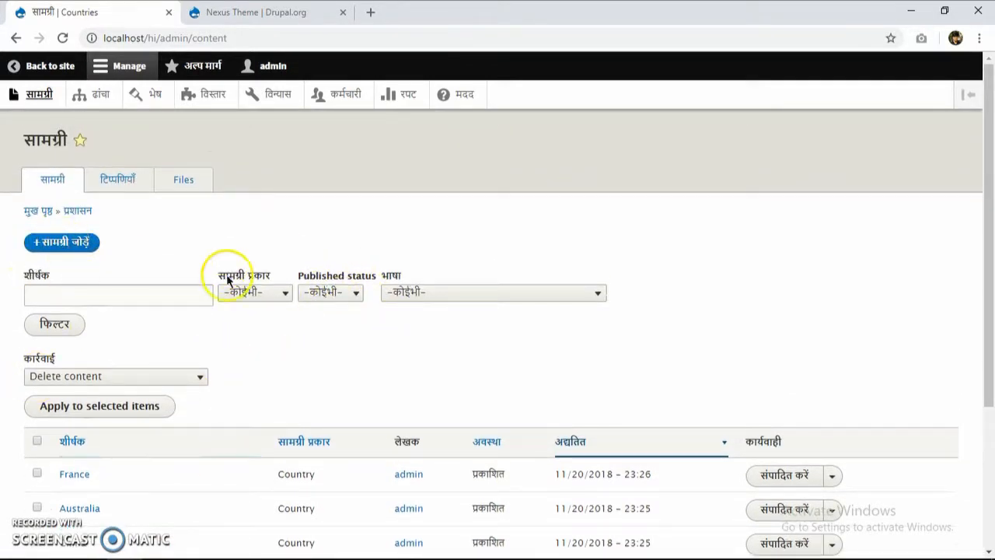